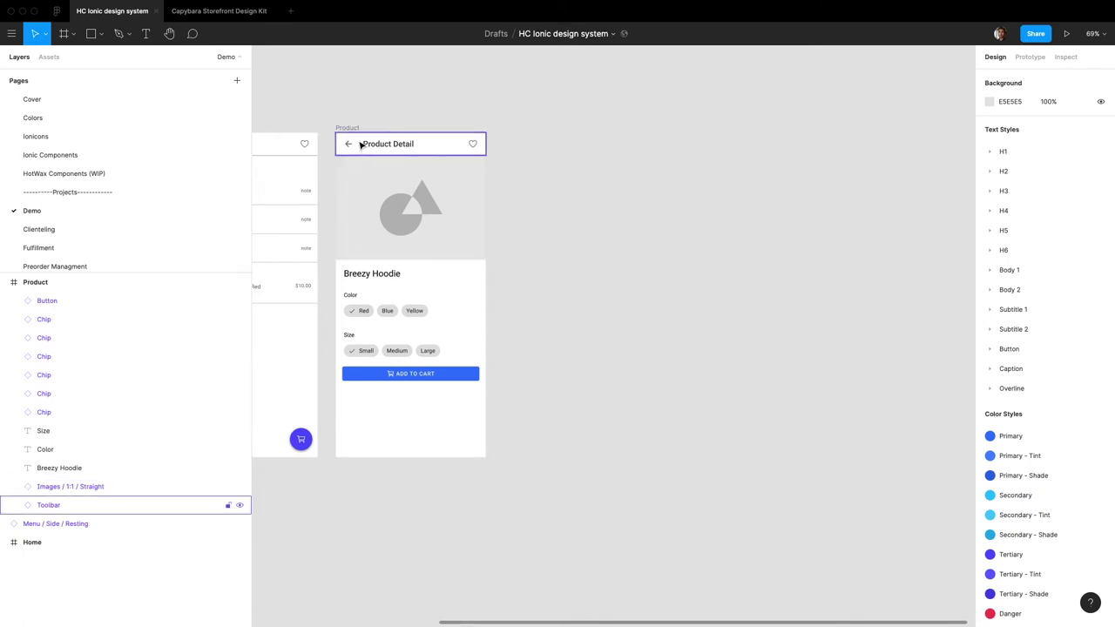
Step: Pan the canvas left and right to look over the Product screen
scroll(438, 247, "left", 5)
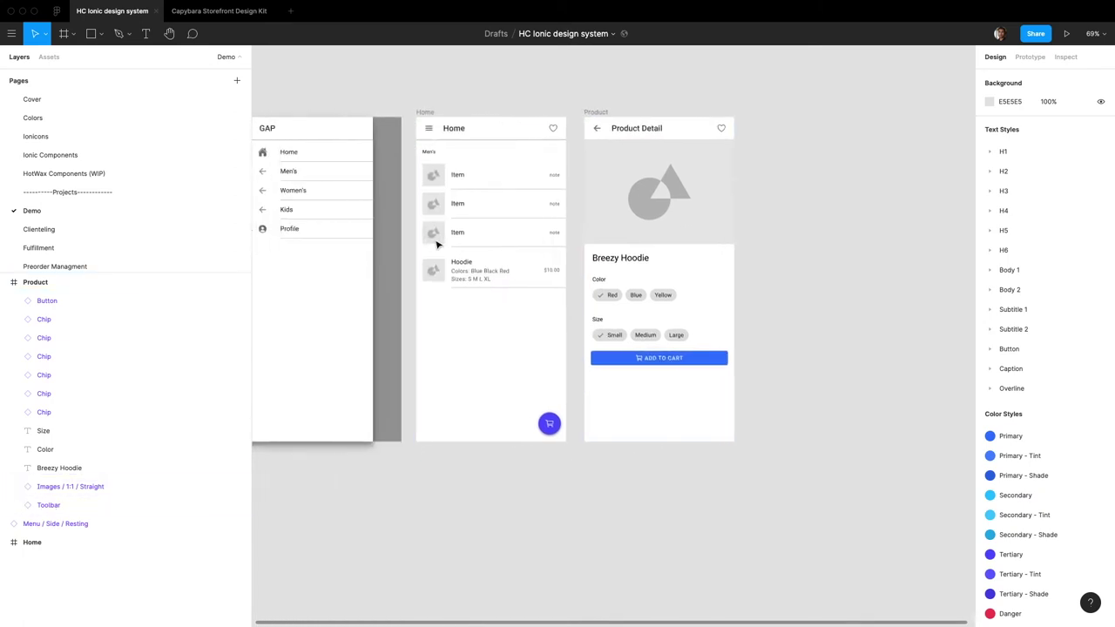
scroll(550, 322, "right", 6)
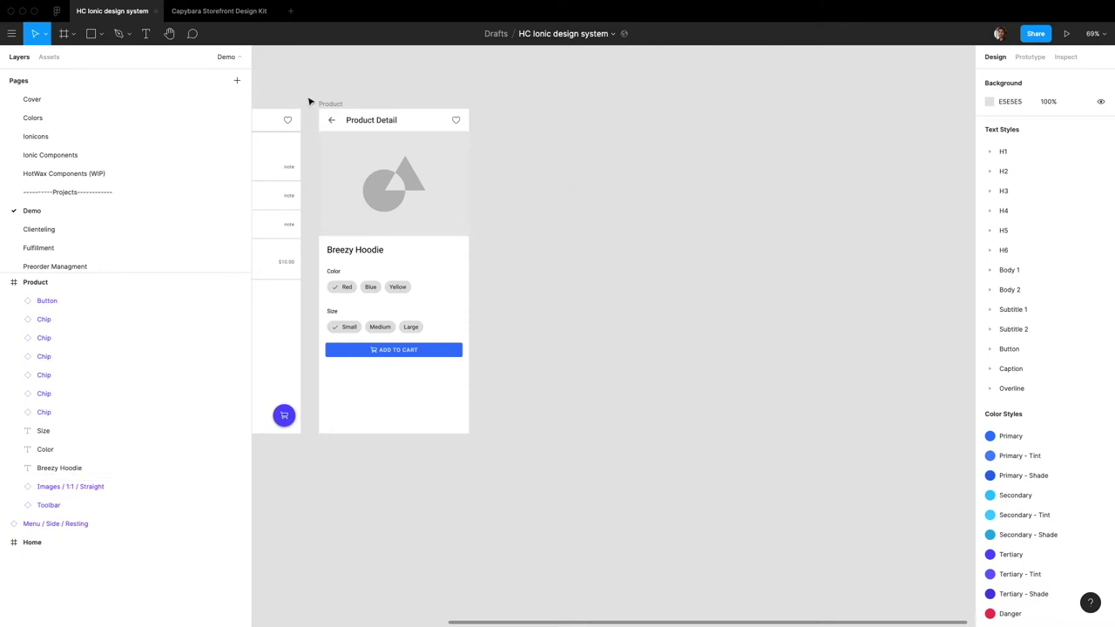
Step: Create a 375×812 iPhone 11 Pro / X frame named Profile beside the Product screen
key("f")
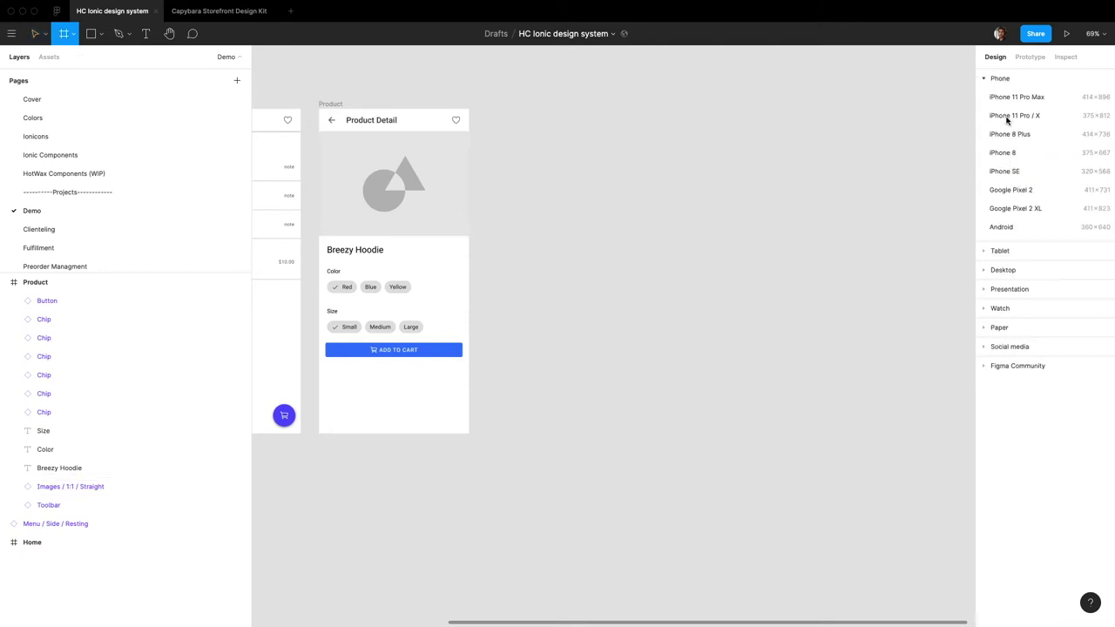
left_click(1011, 115)
left_click(574, 167)
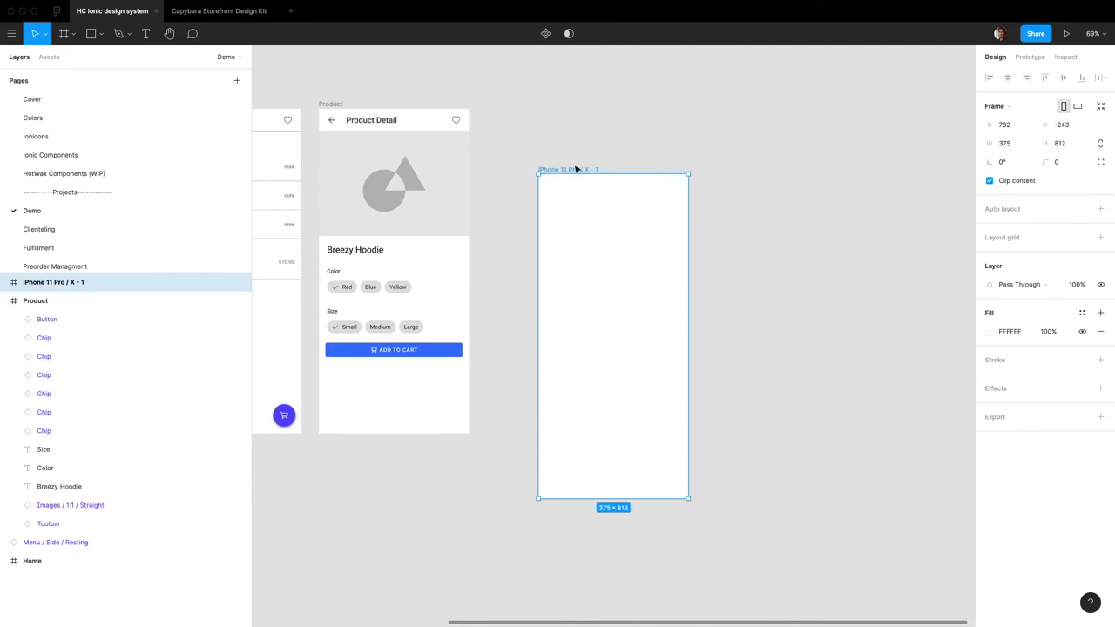
left_click_drag(575, 170, 556, 104)
key("super+r")
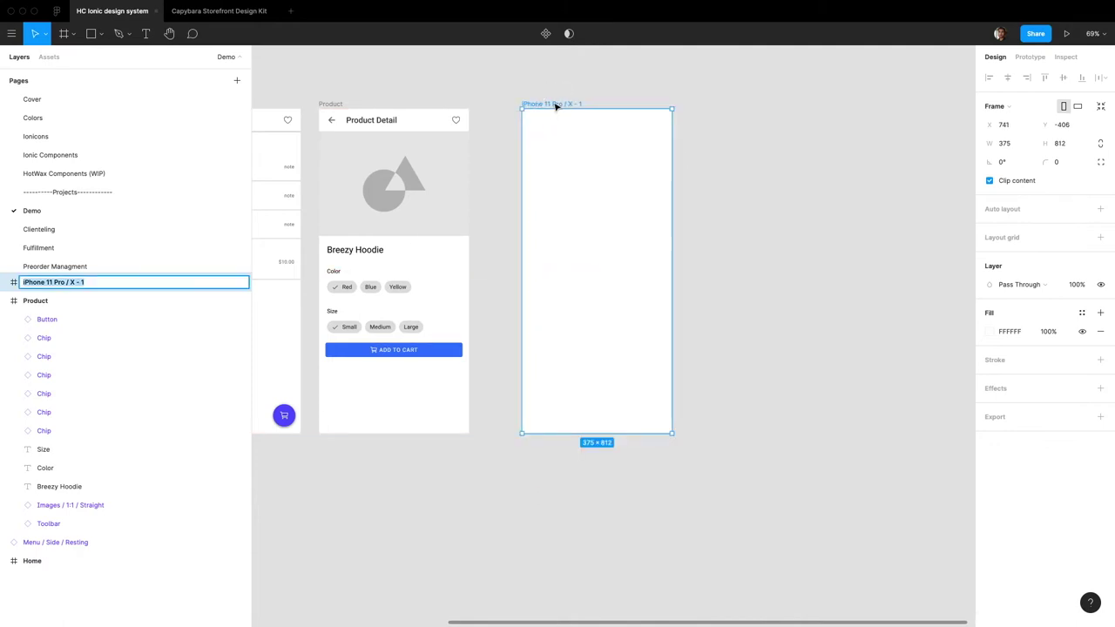
type("Profile")
key("Return")
Step: Search the Assets library for the Toolbar component to add to the Profile frame
scroll(621, 340, "left", 1)
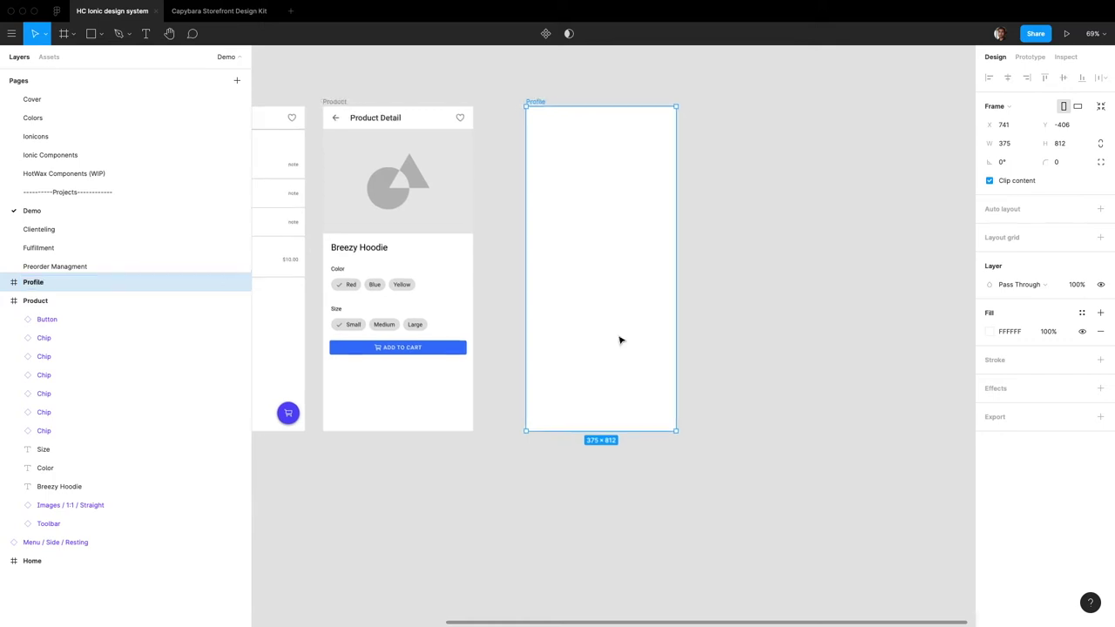
scroll(620, 339, "left", 10)
scroll(493, 196, "right", 11)
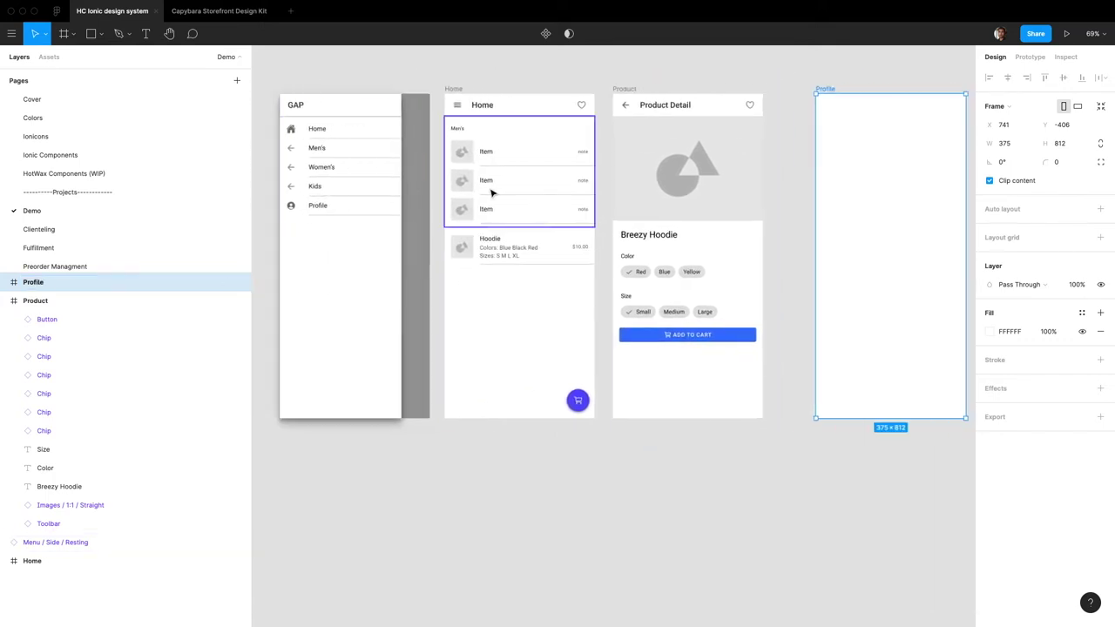
scroll(525, 155, "left", 2)
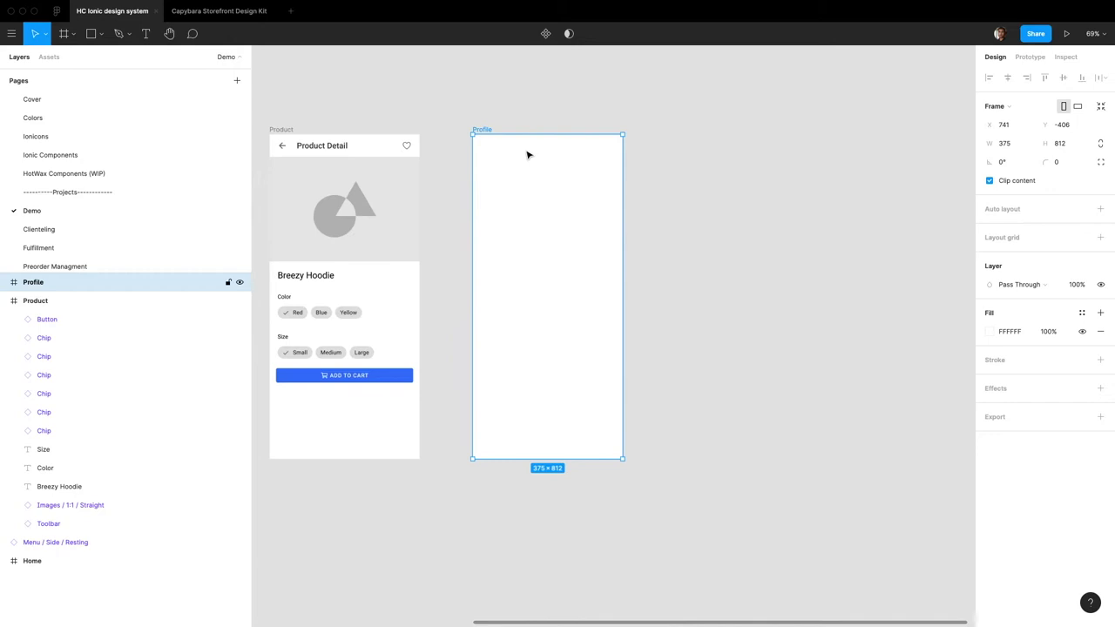
scroll(526, 155, "up", 5)
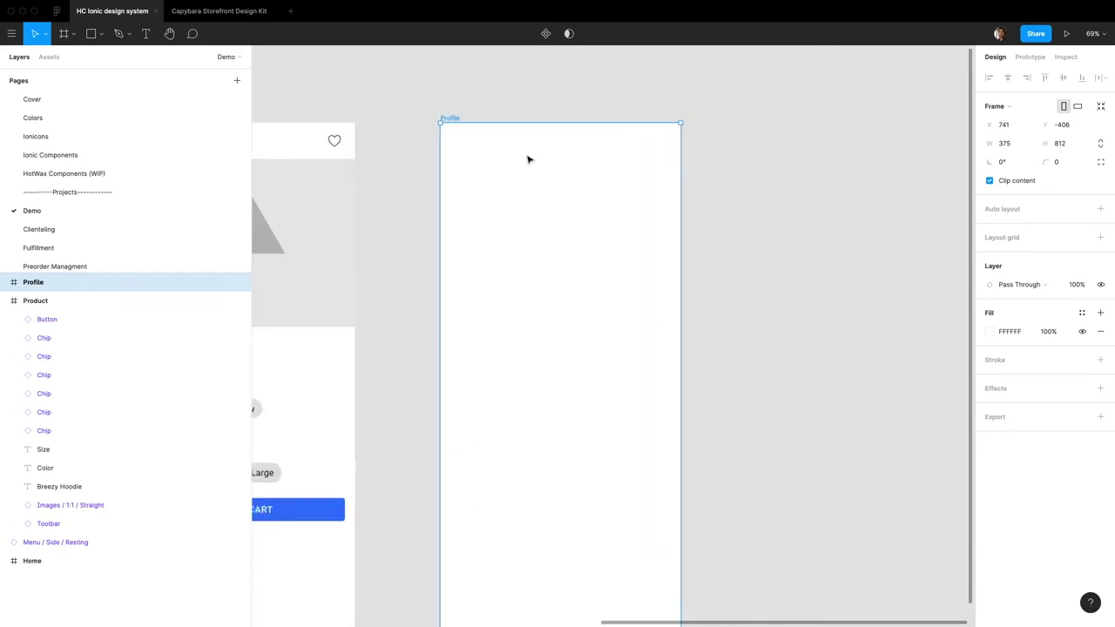
left_click(49, 58)
type("tool")
type("bar")
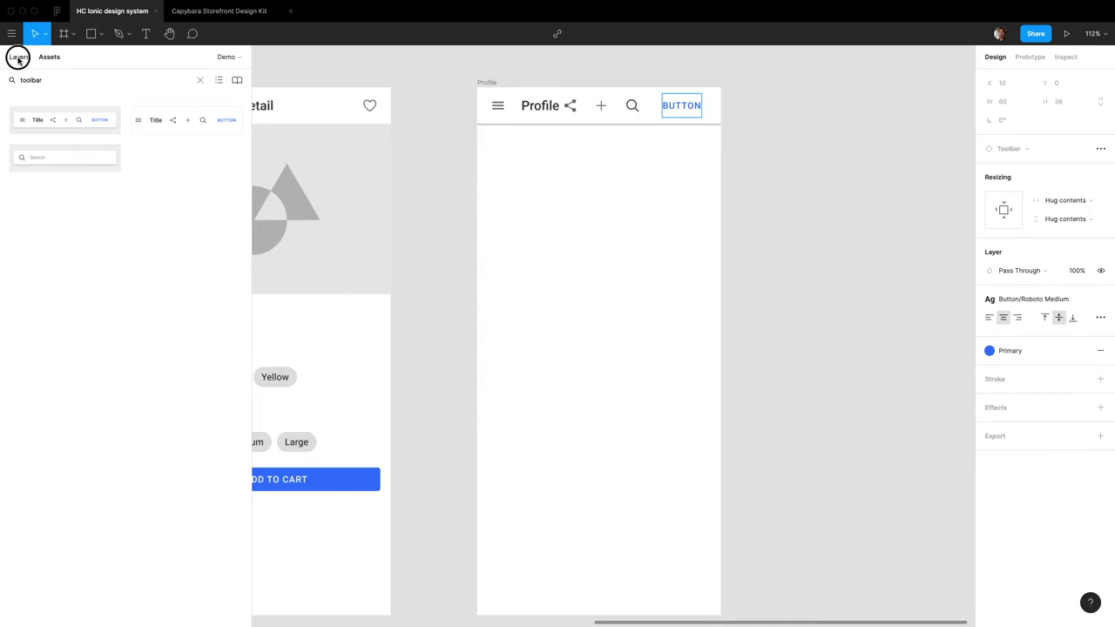
Step: Hide the toolbar's End layer so only the menu icon and Profile title remain
left_click(19, 57)
left_click(239, 431)
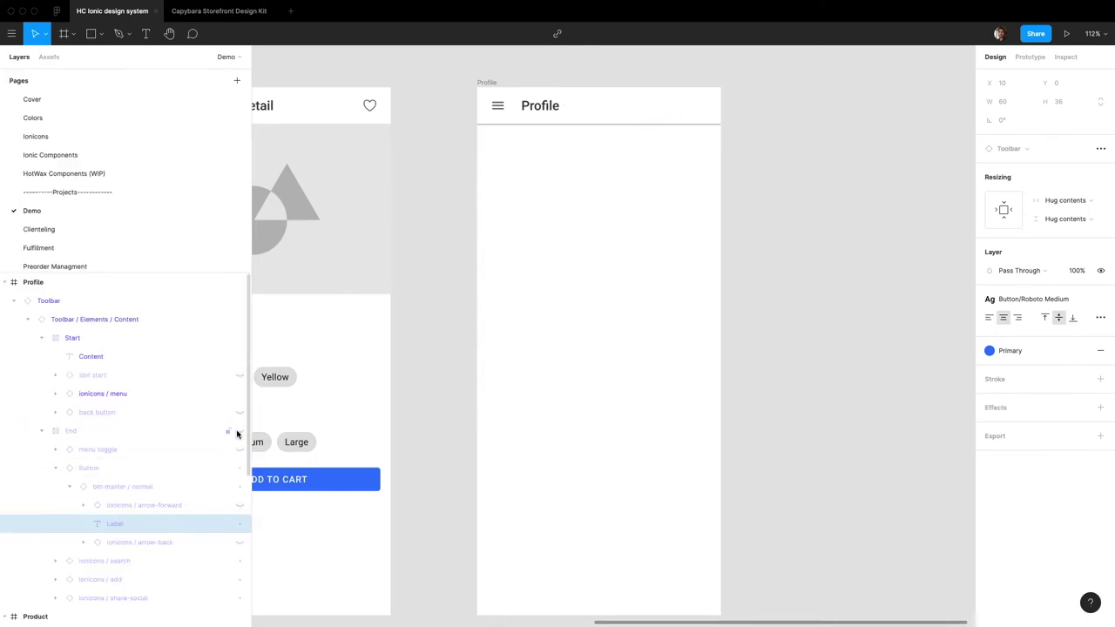
scroll(962, 228, "down", 6)
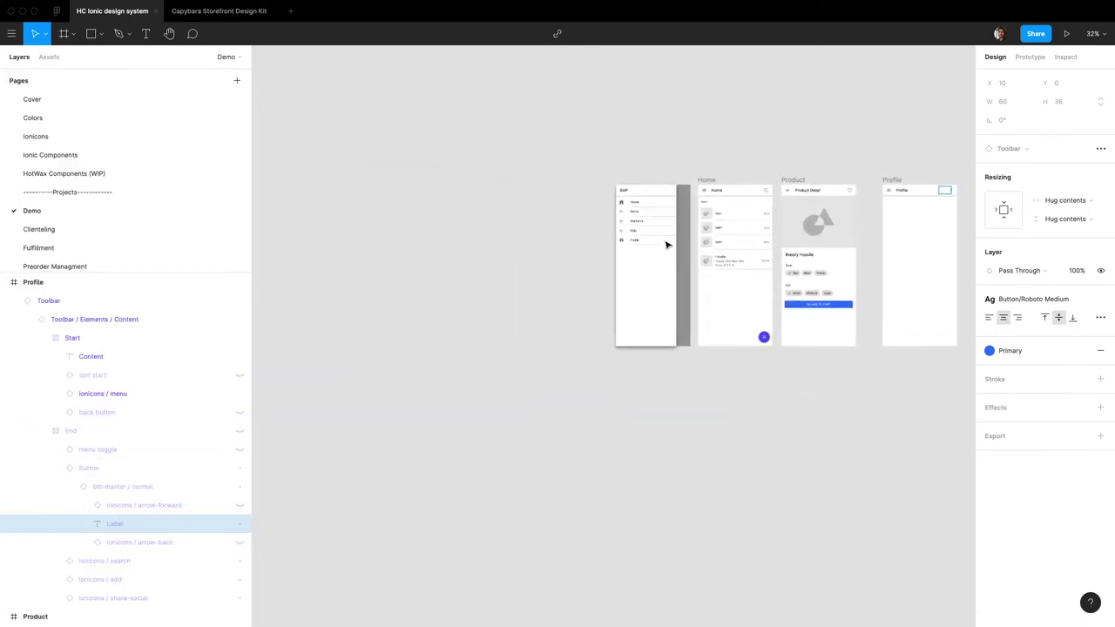
scroll(668, 244, "up", 6)
scroll(667, 248, "right", 5)
scroll(764, 192, "right", 3)
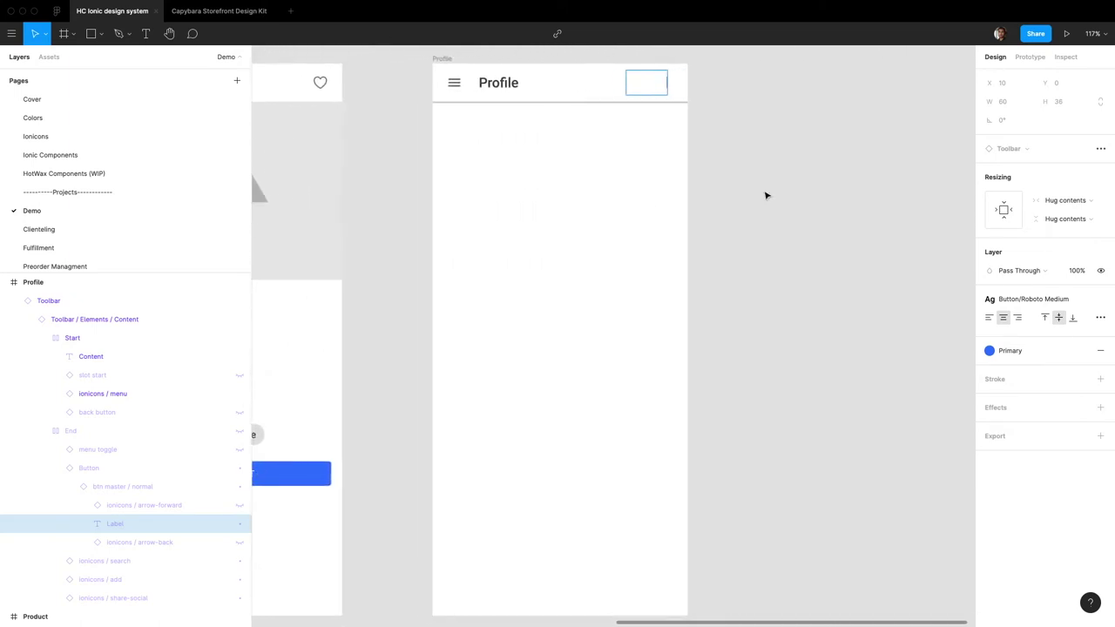
left_click(702, 184)
left_click(48, 57)
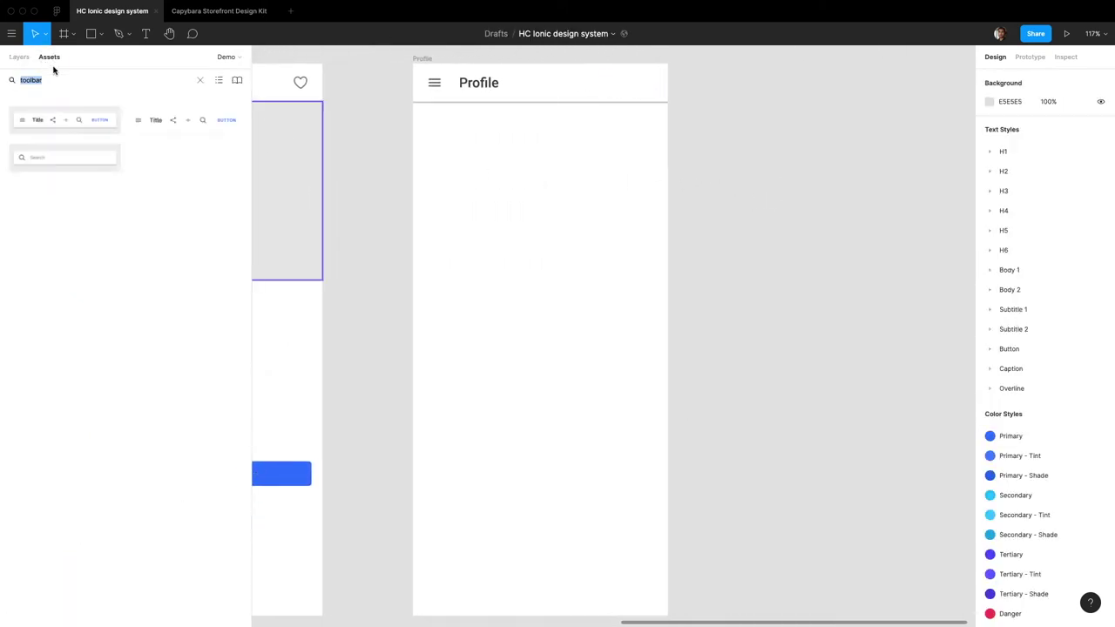
Step: Place a circular avatar image under the toolbar, sized 60×60 with locked proportions
type("image")
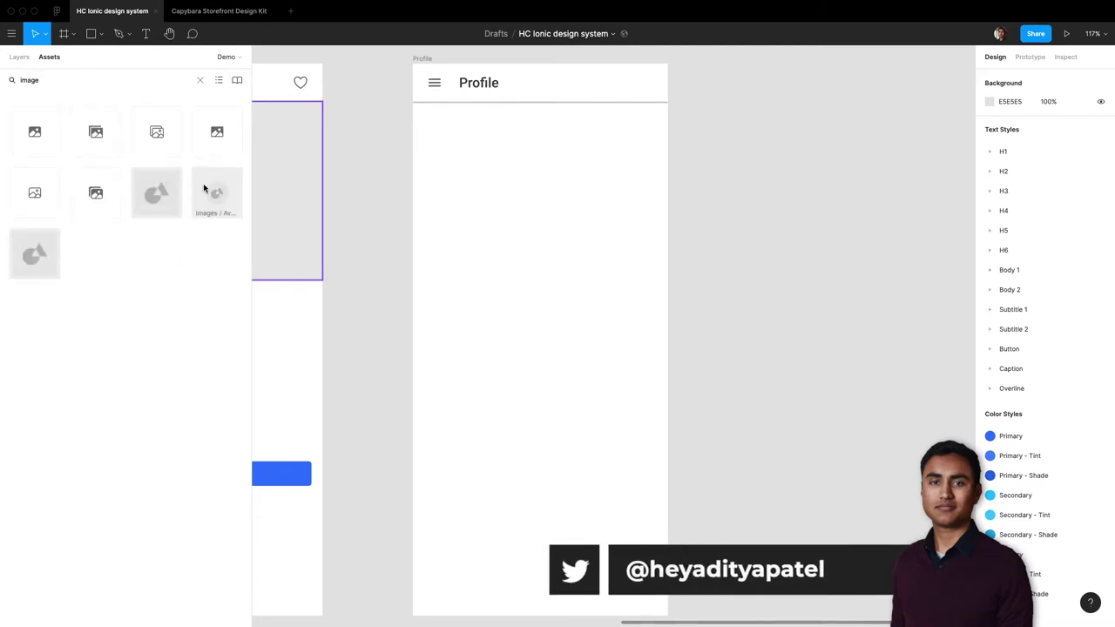
left_click_drag(217, 193, 444, 138)
left_click(1102, 142)
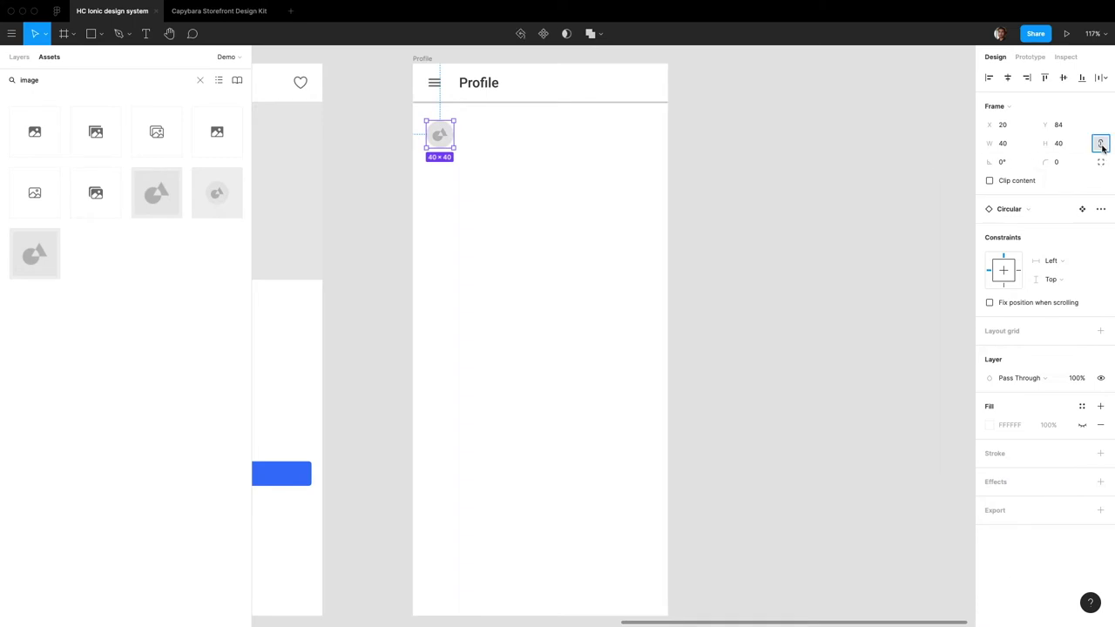
left_click(1072, 148)
type("60")
key("Return")
key("alt")
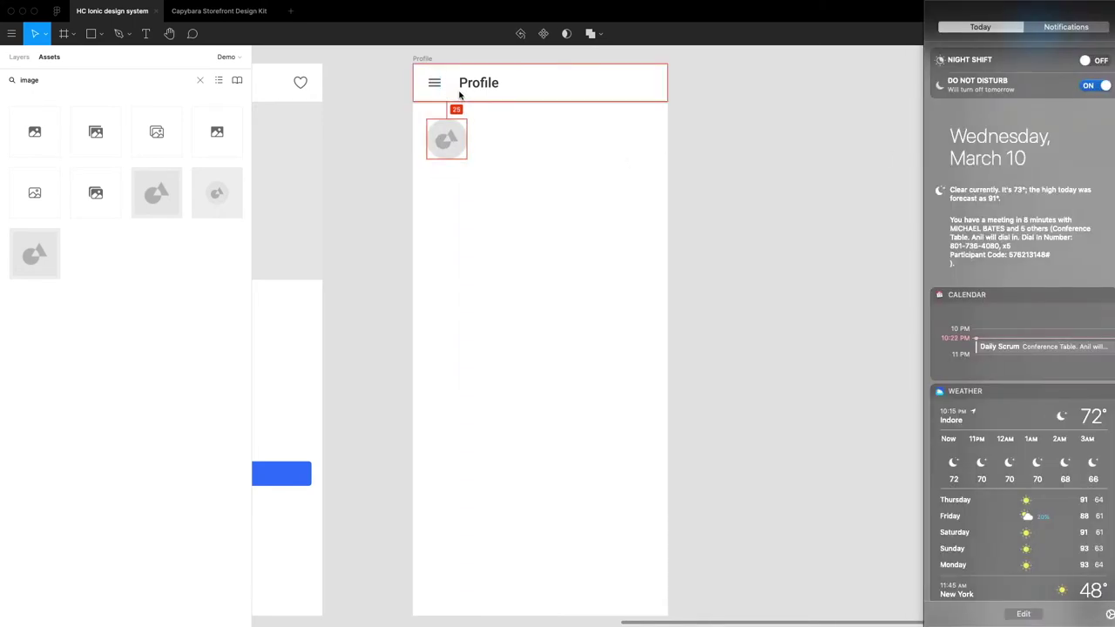
key("Right")
key("Right")
key("Right")
key("Right")
key("Up")
key("Up")
key("Up")
key("Up")
scroll(441, 227, "right", 5)
Step: Add the user's full name beside the avatar in H3 text style
left_click(66, 79)
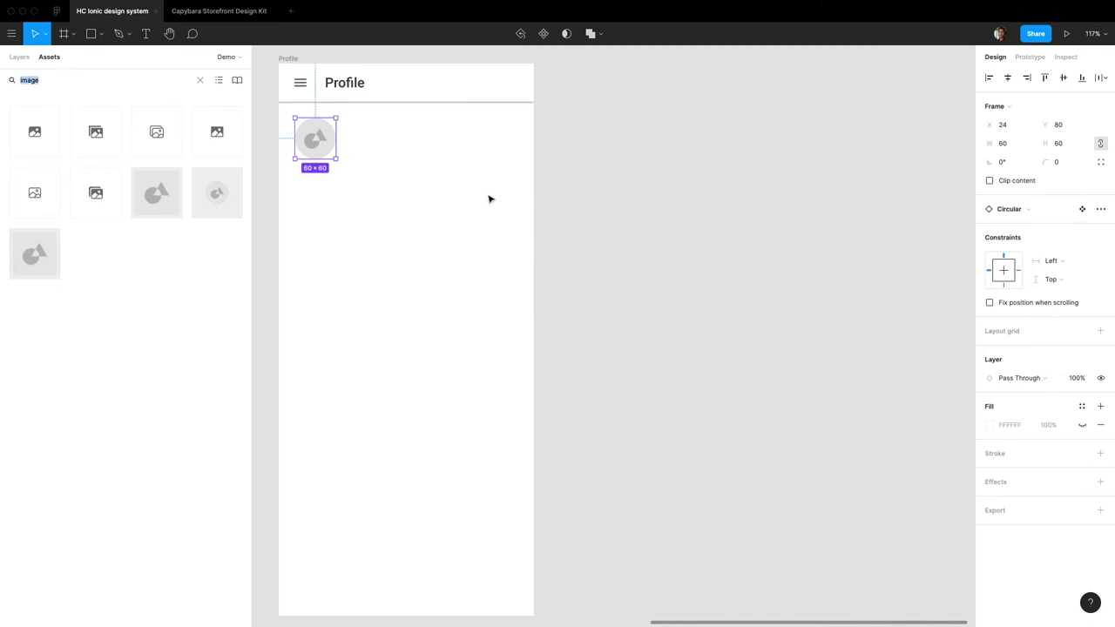
key("t")
left_click(358, 130)
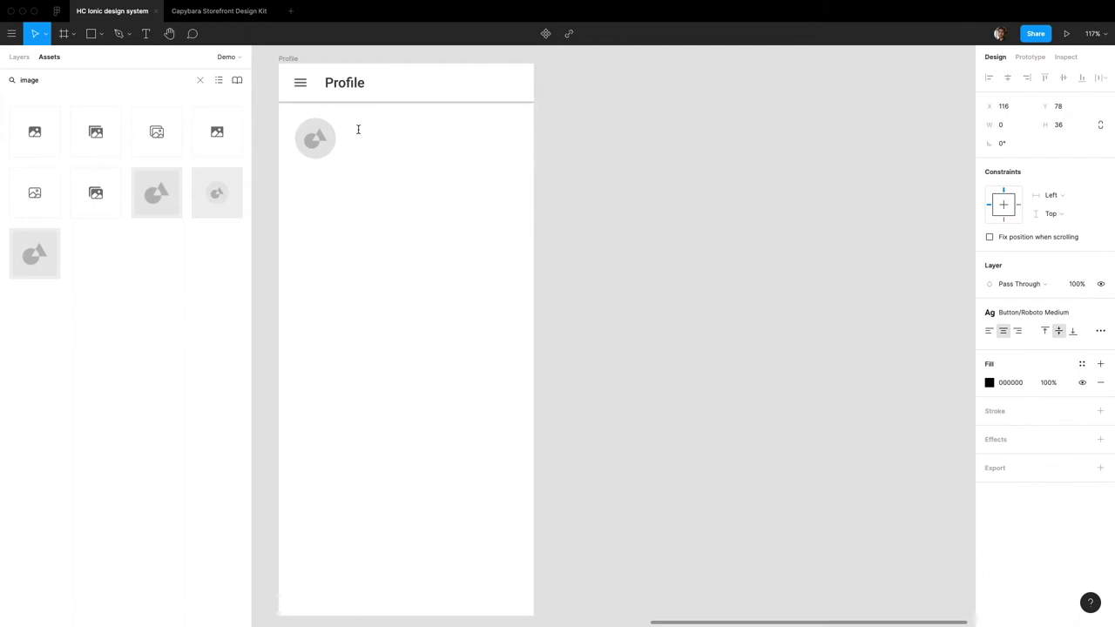
left_click(990, 312)
left_click(1020, 456)
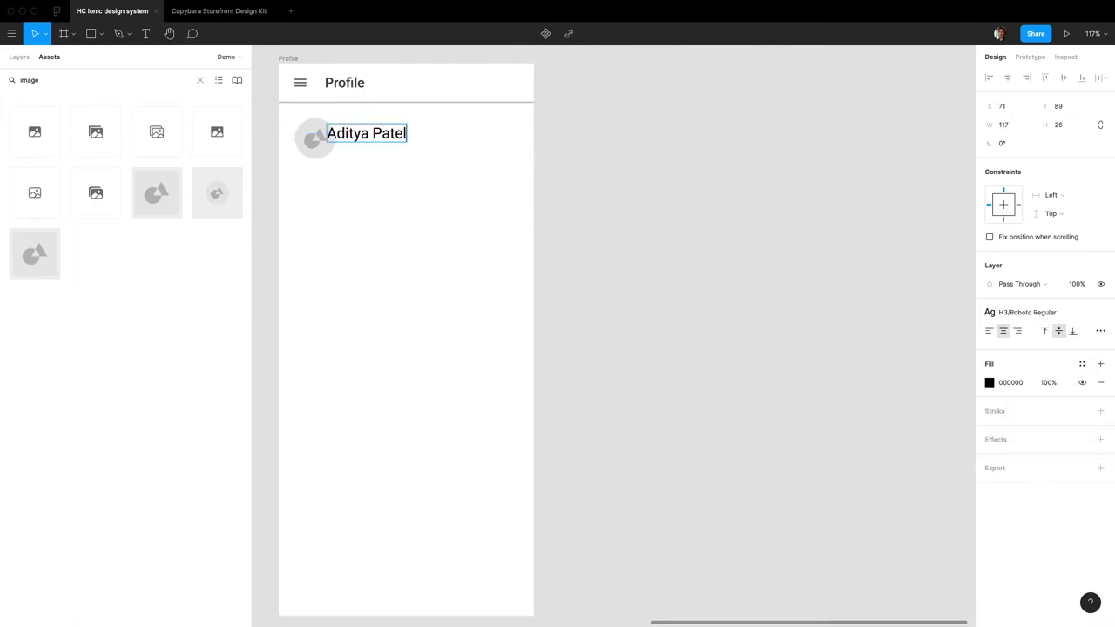
key("Escape")
left_click(526, 168)
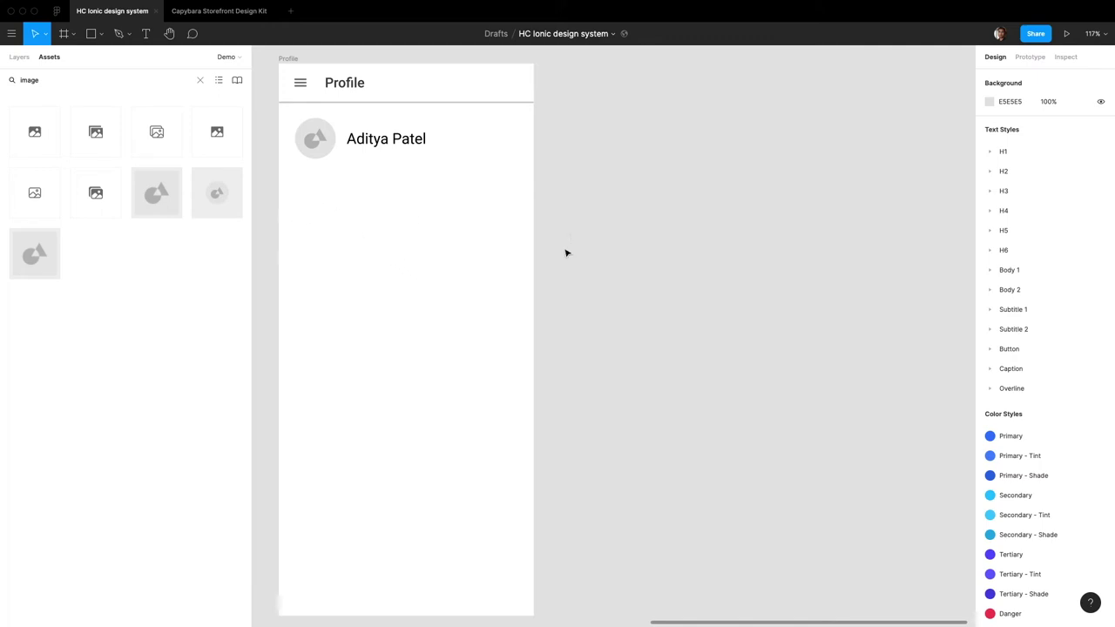
Step: Place a List component below the avatar row with the header 'Personal Details'
left_click(74, 84)
type("lists")
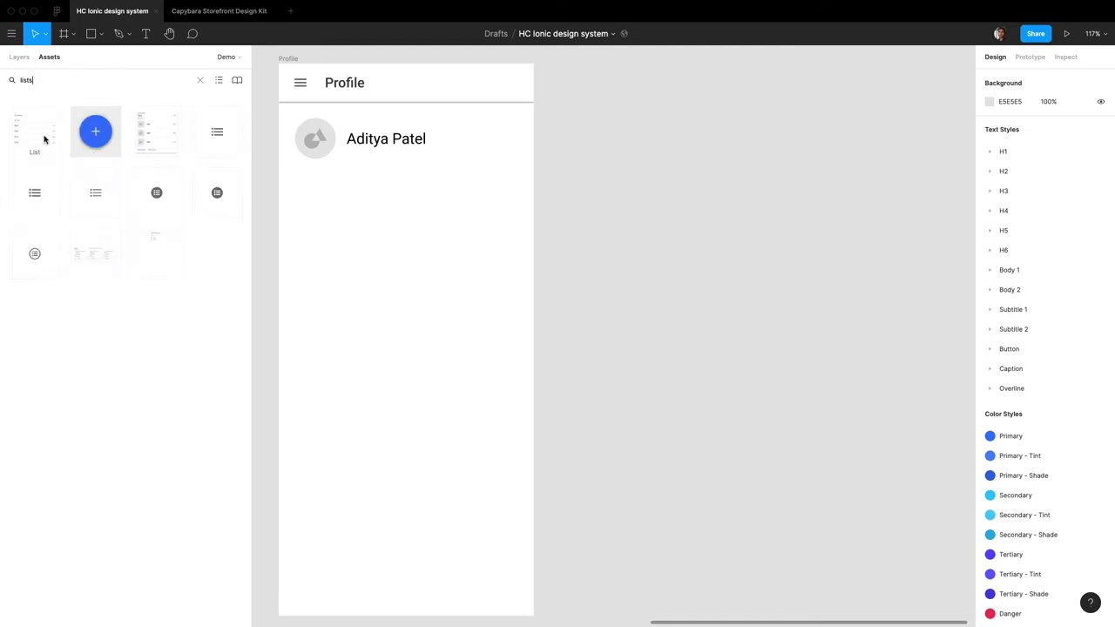
left_click_drag(37, 139, 413, 305)
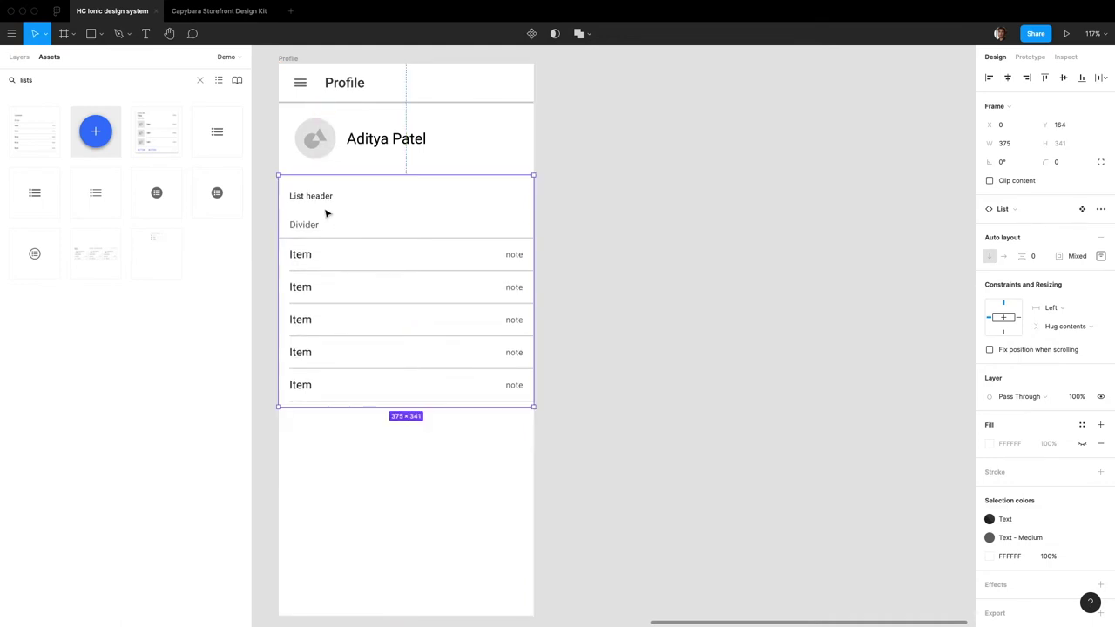
double_click(316, 196)
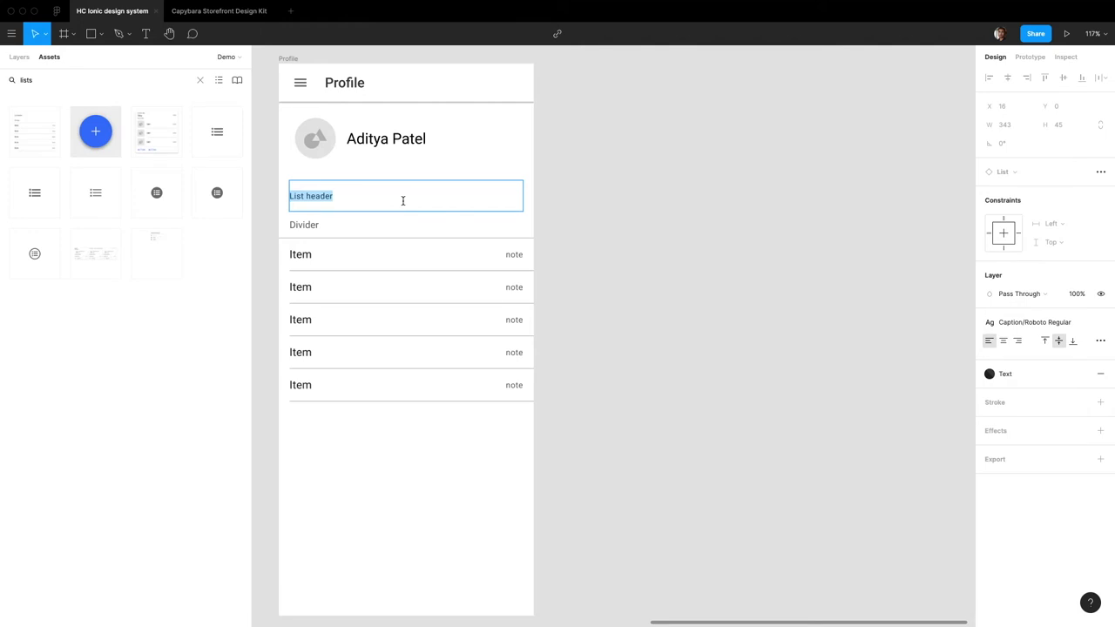
type("Personal Details")
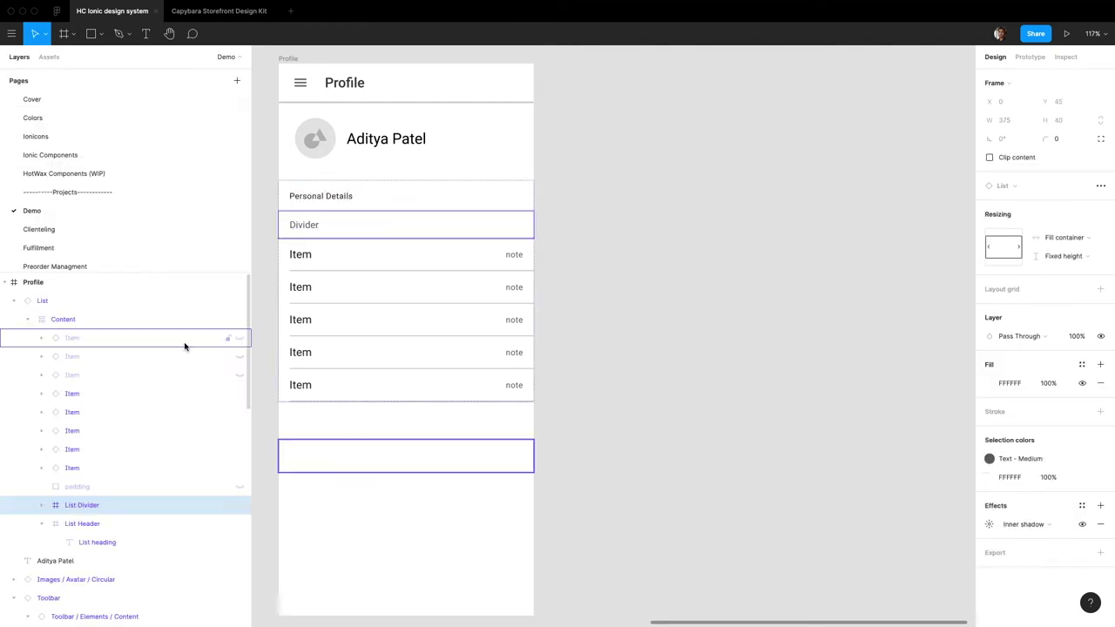
key("Escape")
key("Escape")
Step: Set all list items' media to Icon and hide the first five items
left_click(356, 232)
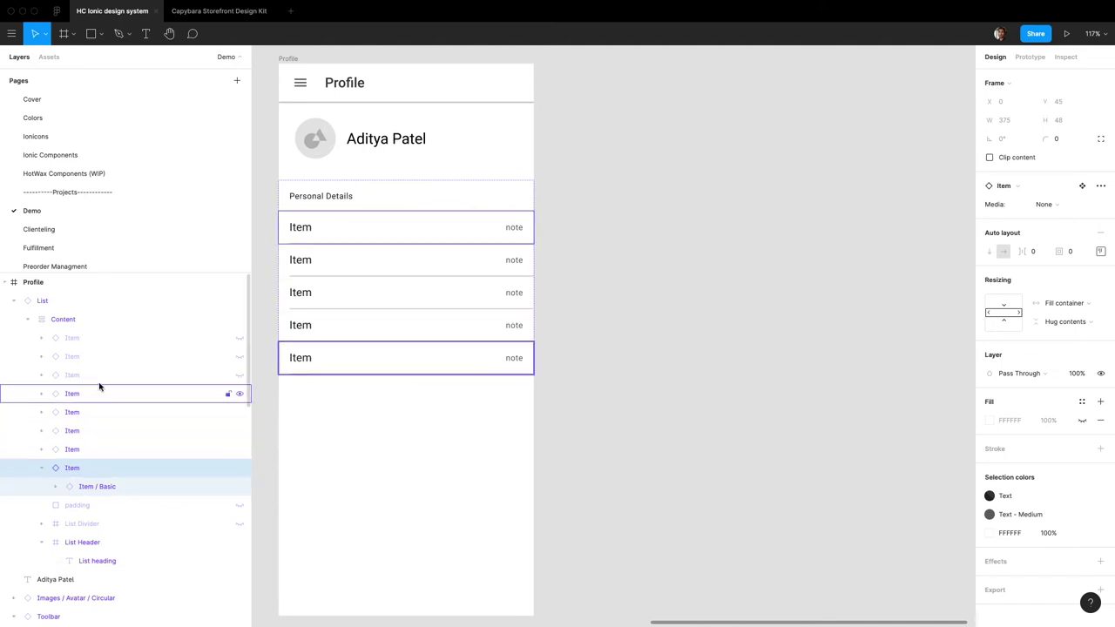
left_click(87, 338, "shift")
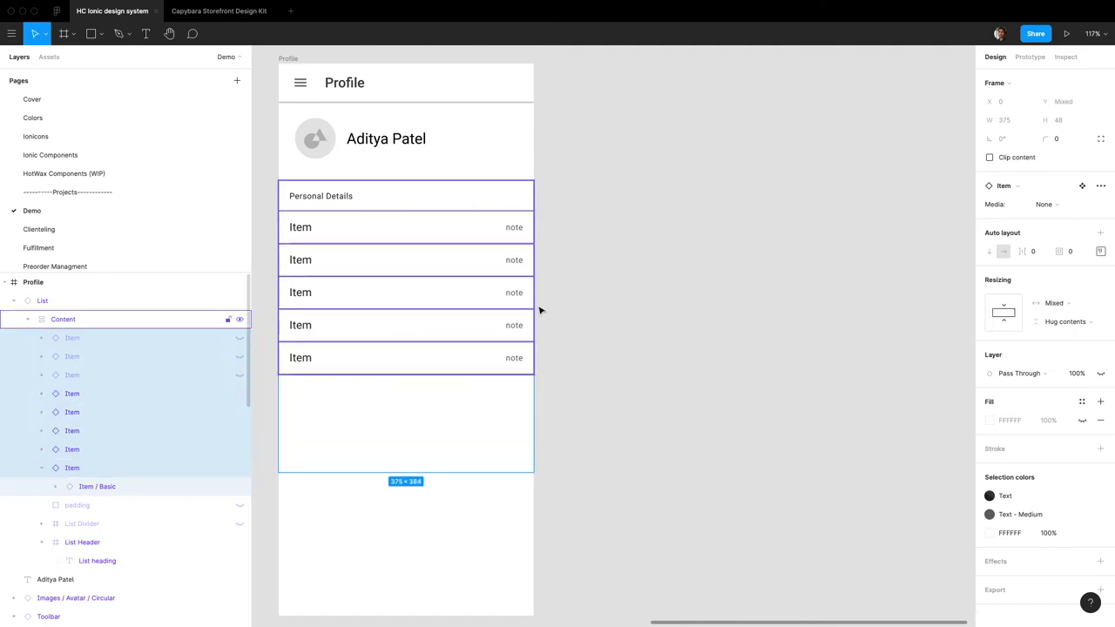
left_click(1059, 206)
left_click(1070, 218)
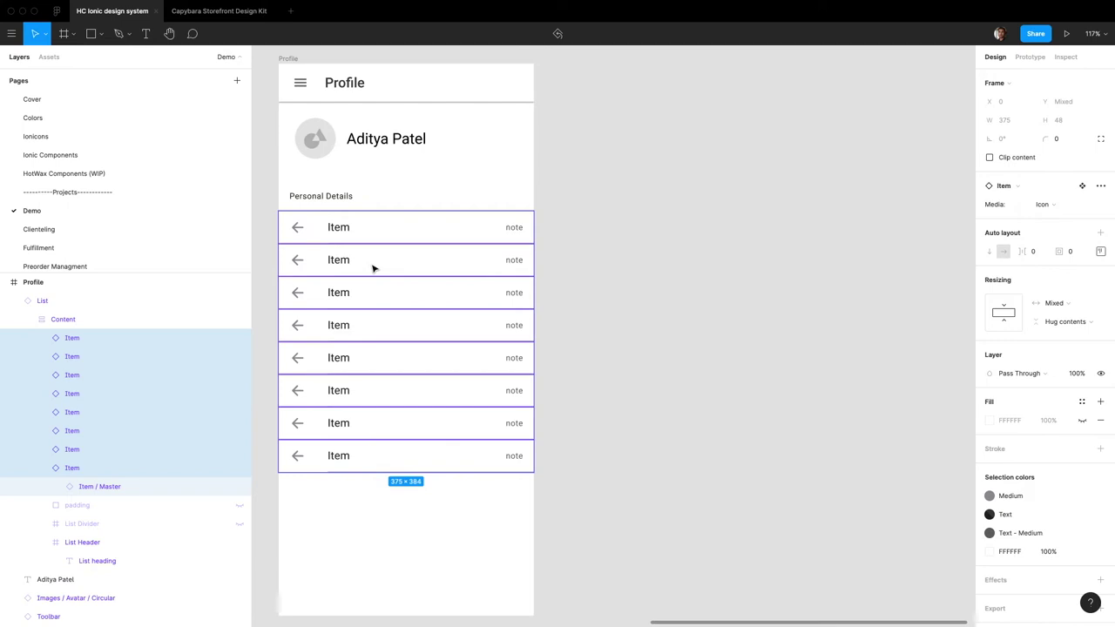
left_click_drag(105, 375, 107, 342)
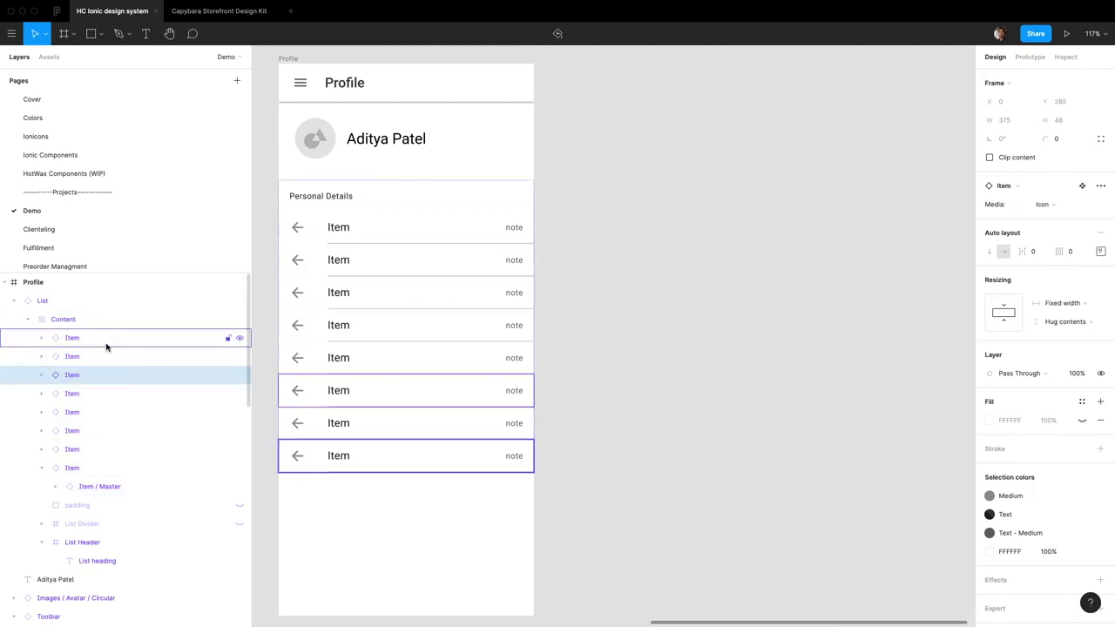
left_click(104, 414, "shift")
key("super+shift+h")
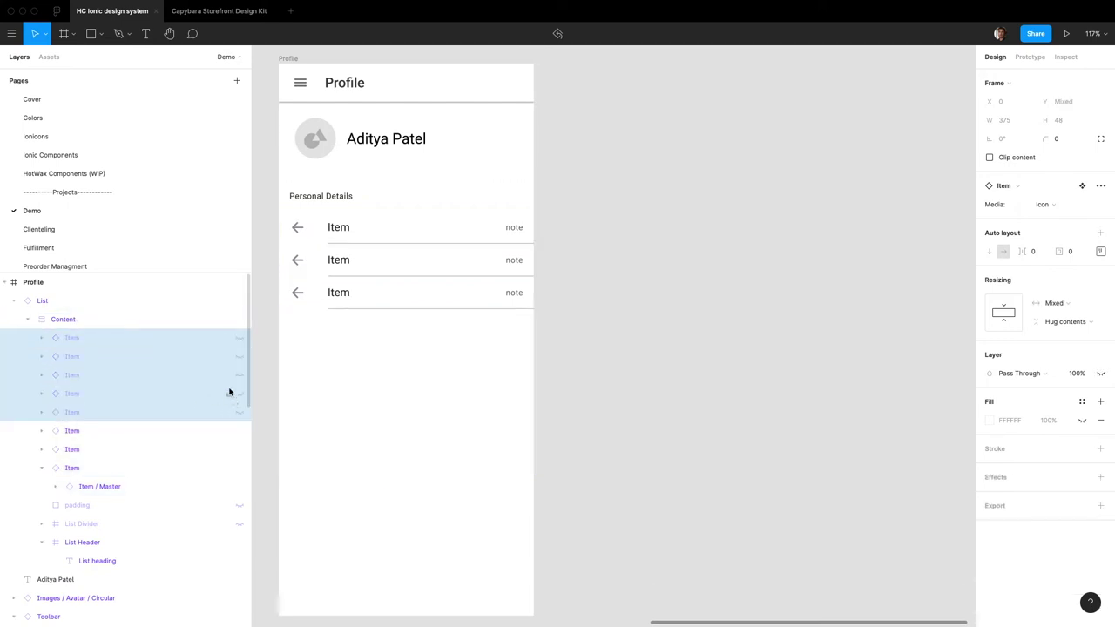
Step: Change the first row's title to the user's e-mail address and hide its note
double_click(341, 229)
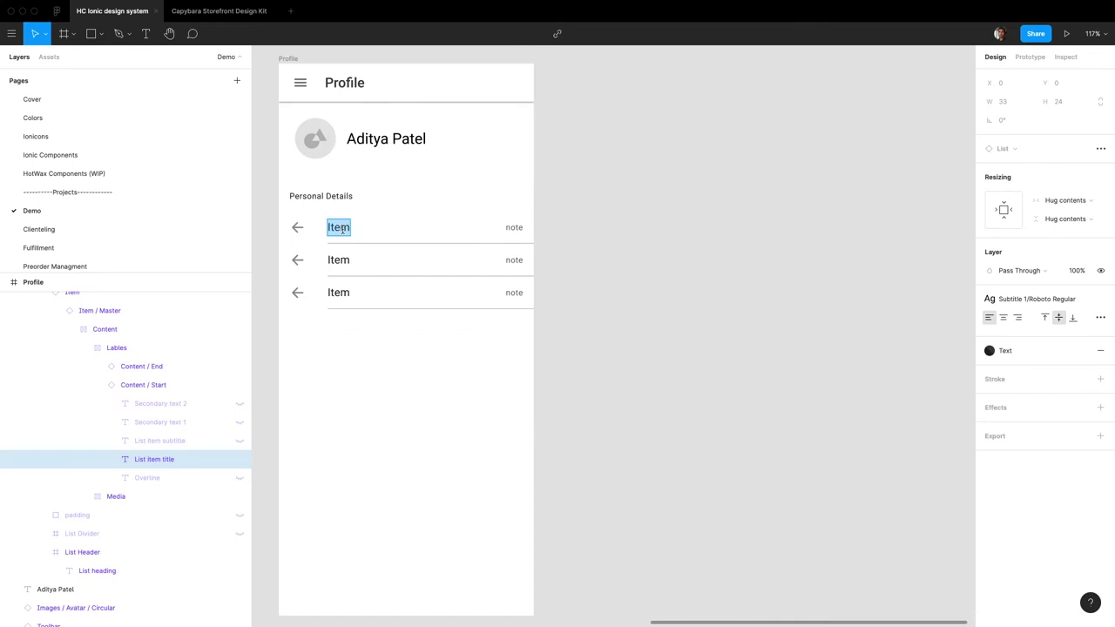
type("adit")
key("BackSpace")
key("BackSpace")
key("BackSpace")
key("BackSpace")
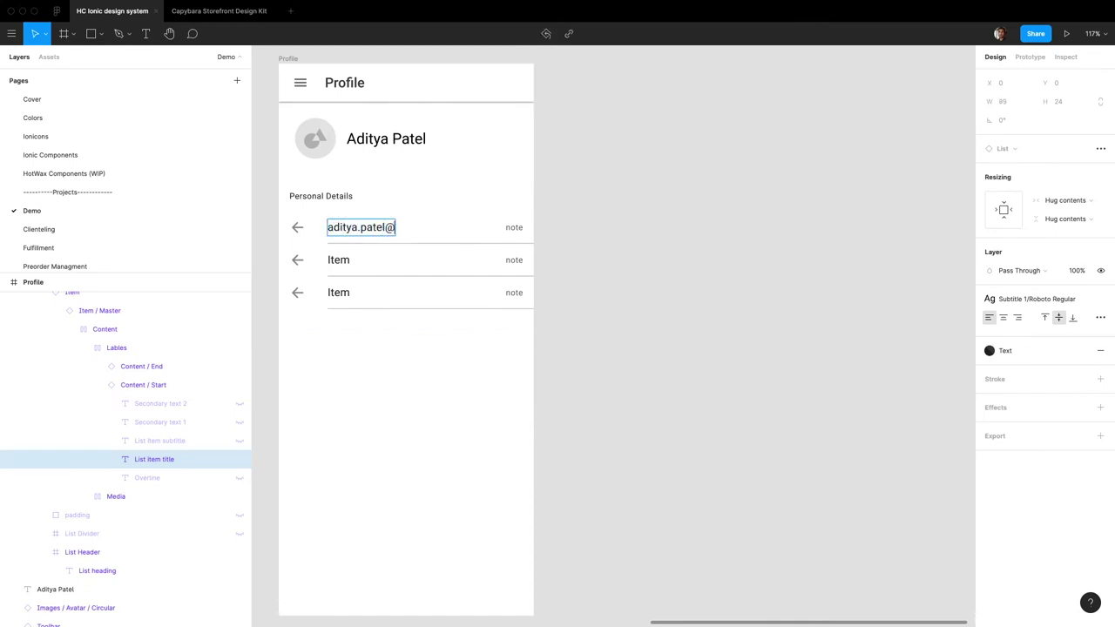
left_click(506, 227)
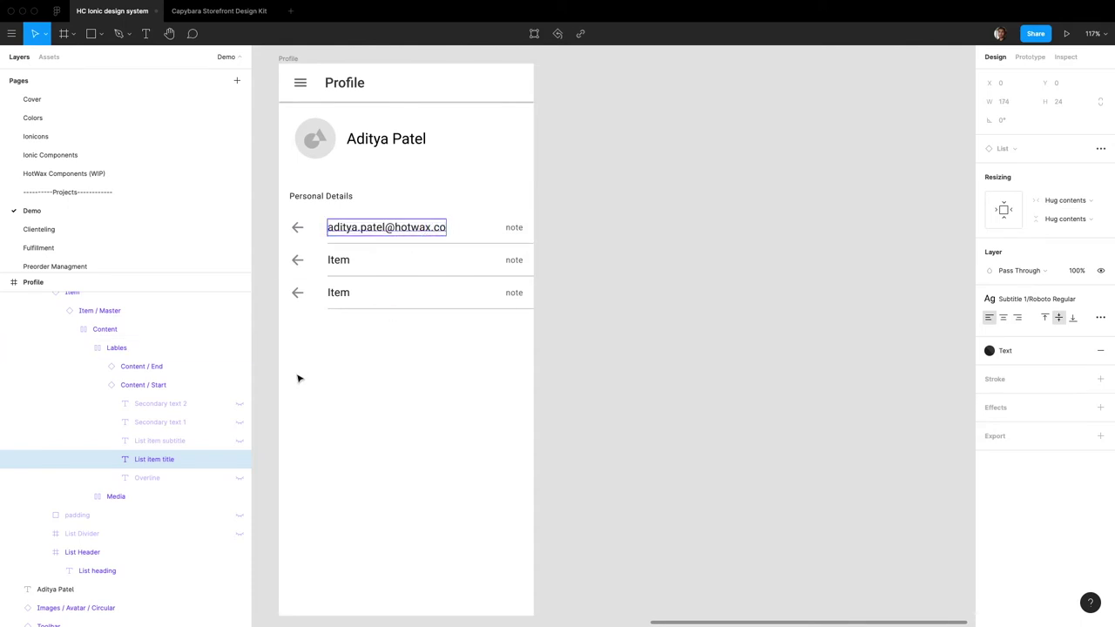
left_click(239, 370)
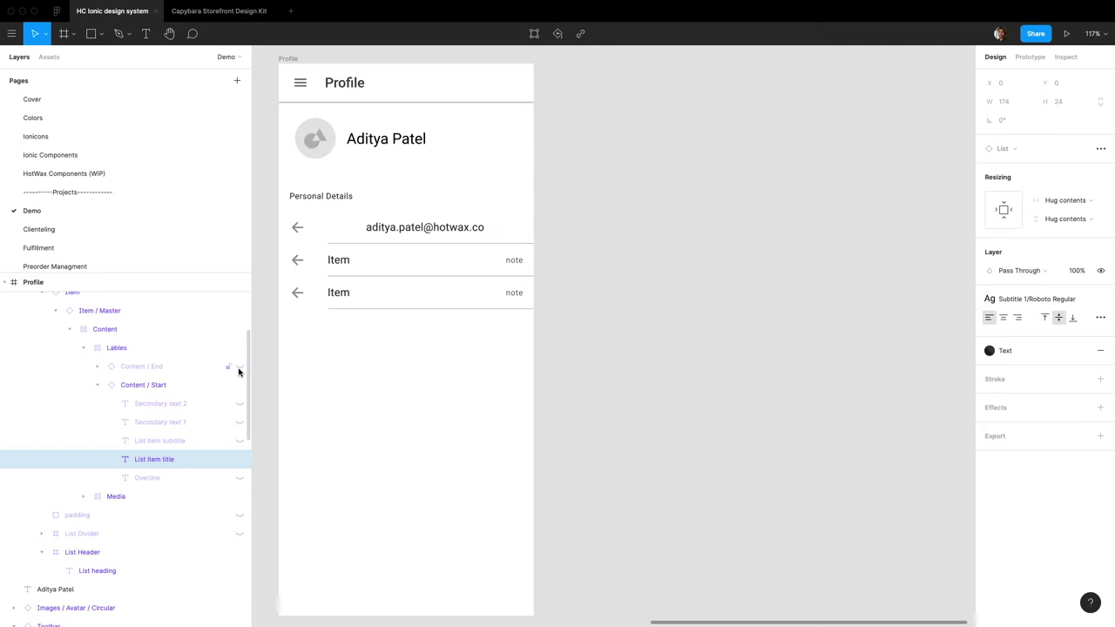
left_click(239, 370)
left_click(96, 384)
left_click(95, 366)
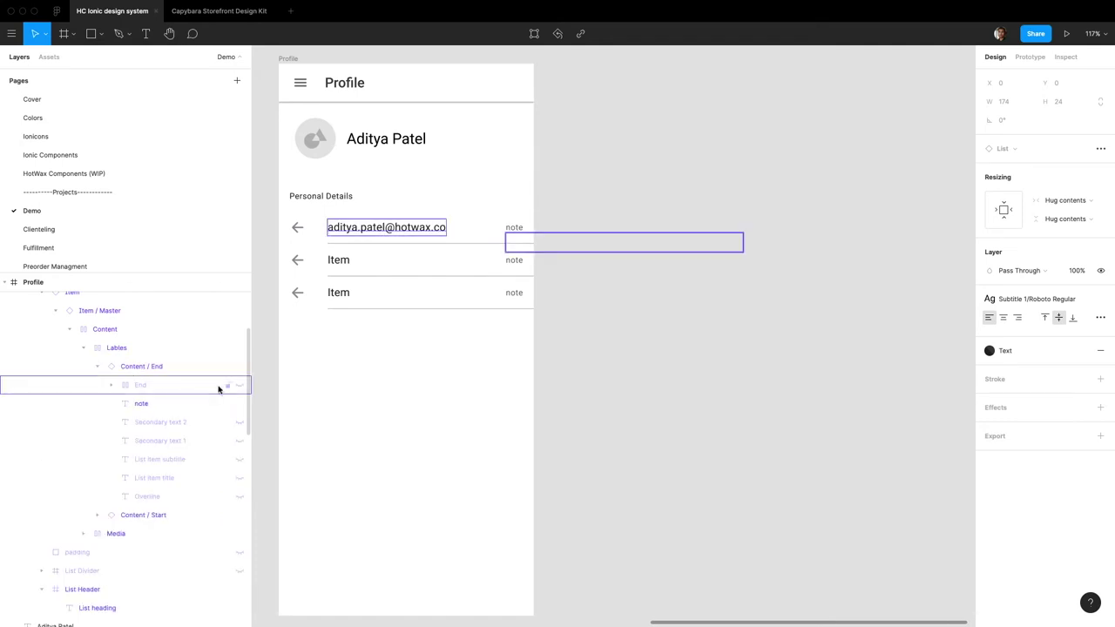
left_click(238, 403)
Step: Swap the first row's arrow-back icon for the mail-outline icon
left_click(299, 231)
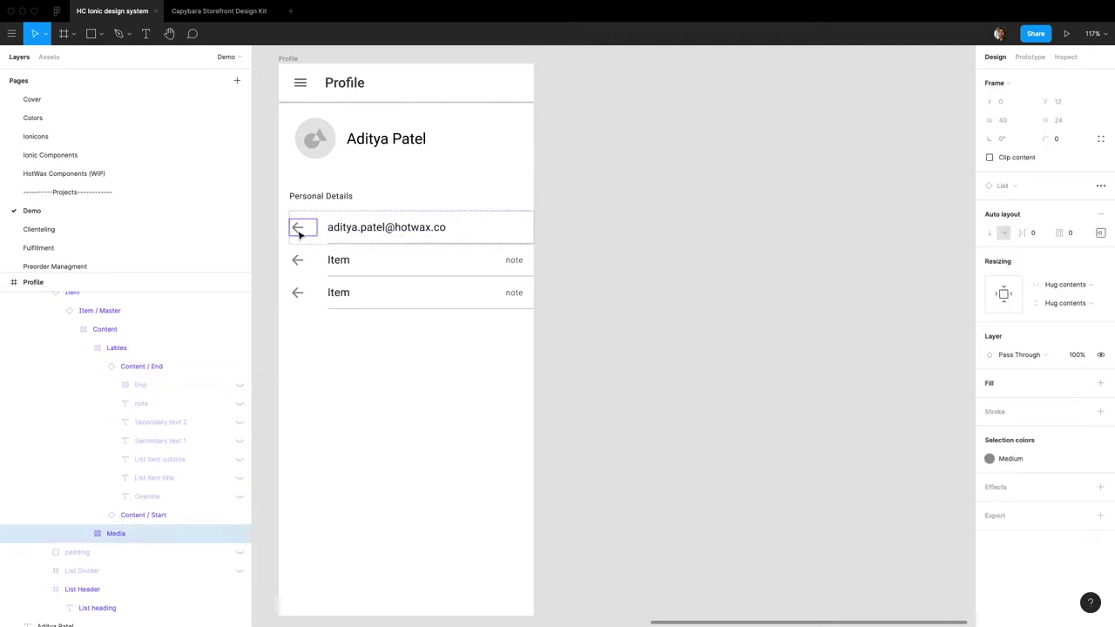
left_click(299, 231)
left_click(299, 231)
left_click(1013, 218)
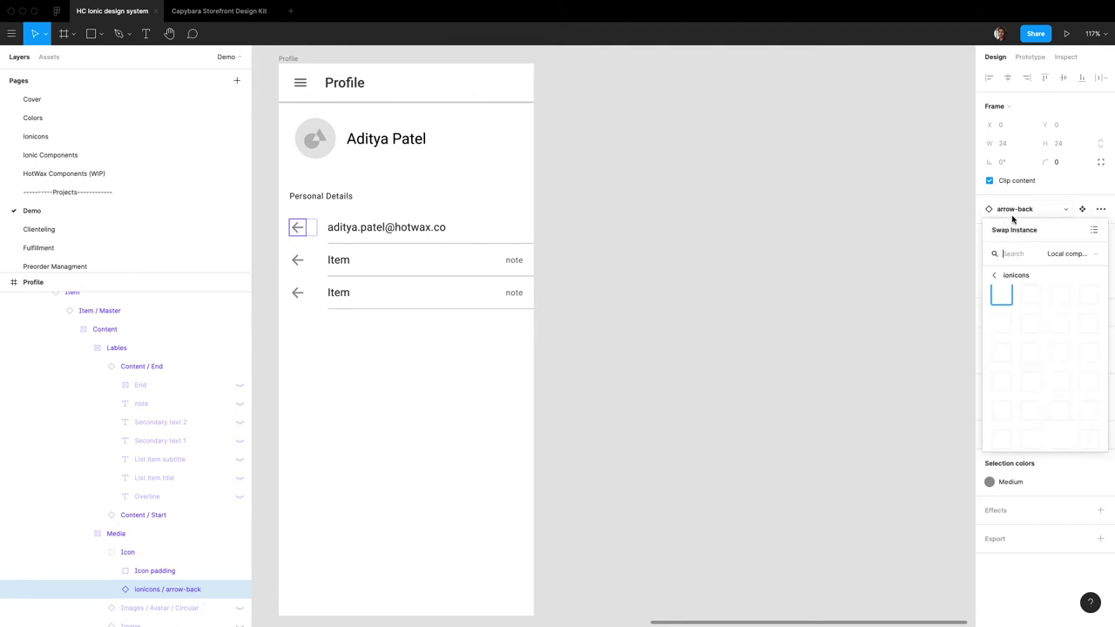
type("mail")
key("Return")
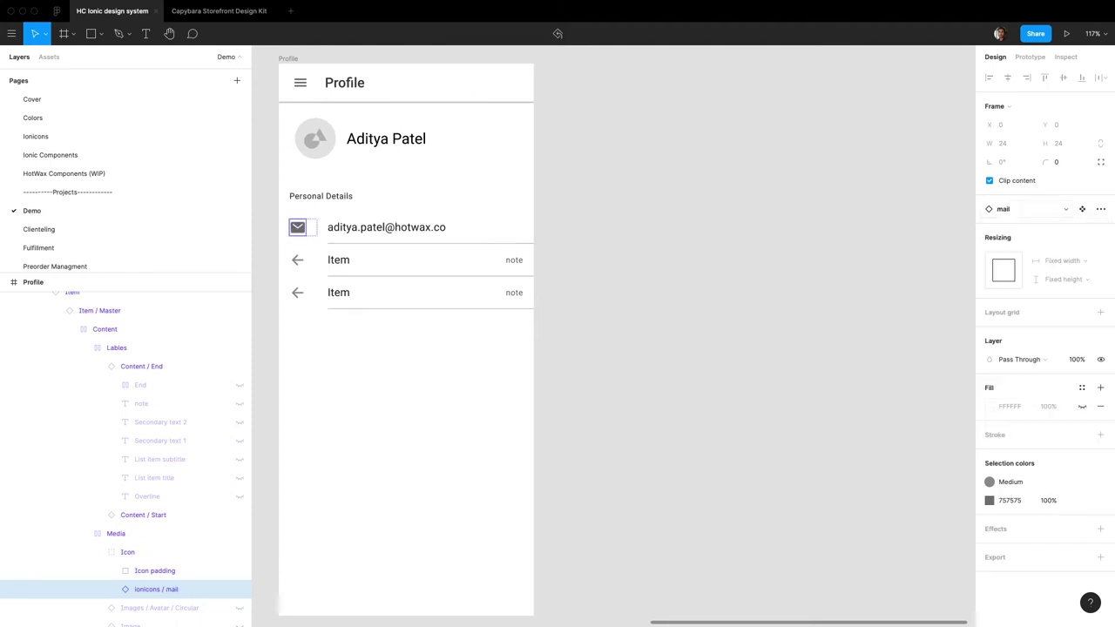
left_click(1036, 209)
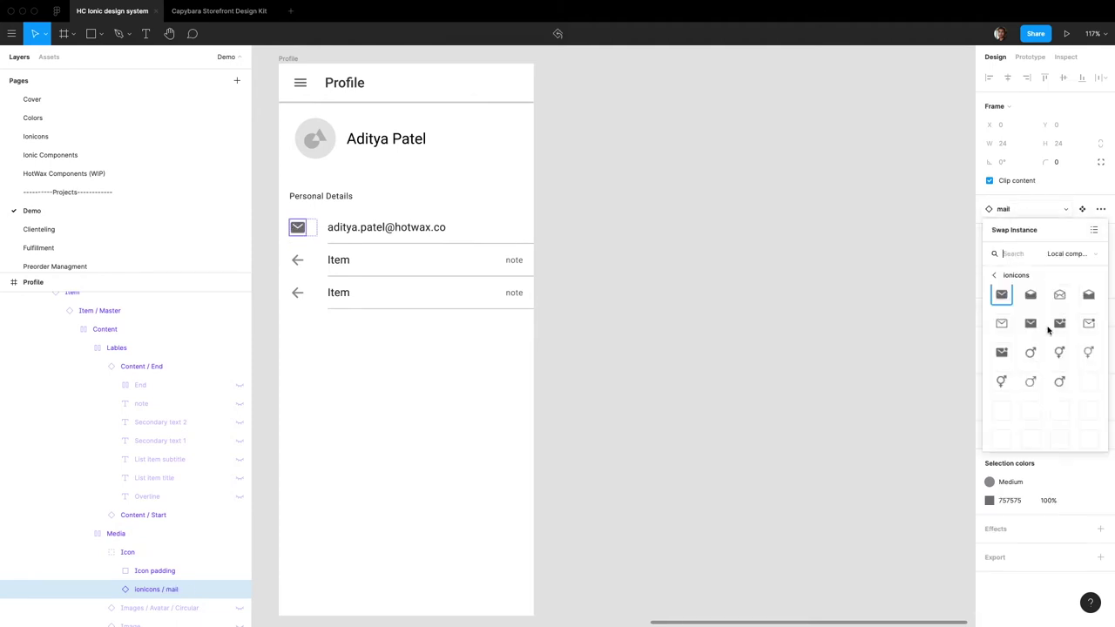
left_click(1002, 324)
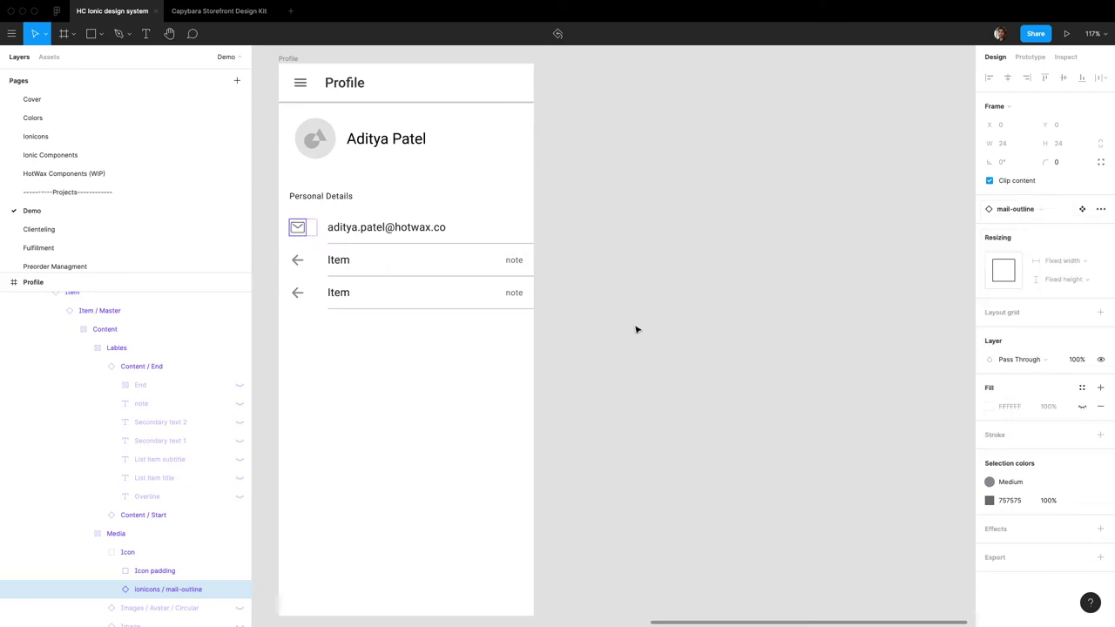
left_click(349, 259, "super")
Step: Enter the user's phone number as the second row's title, hide its note, and prepare its icon swap
double_click(348, 260)
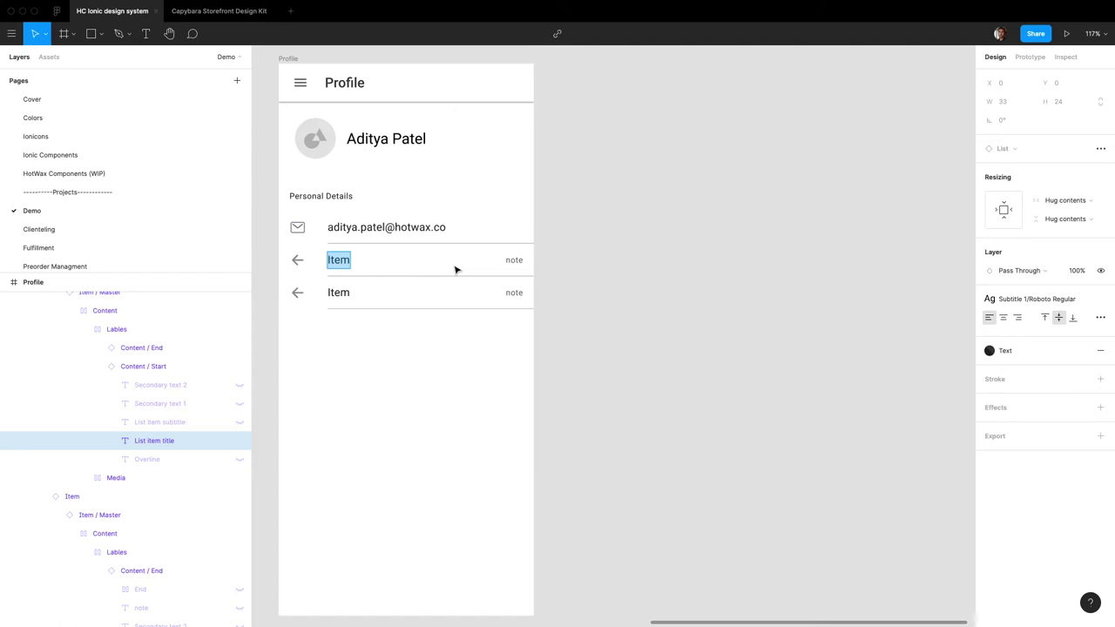
left_click(514, 260, "super")
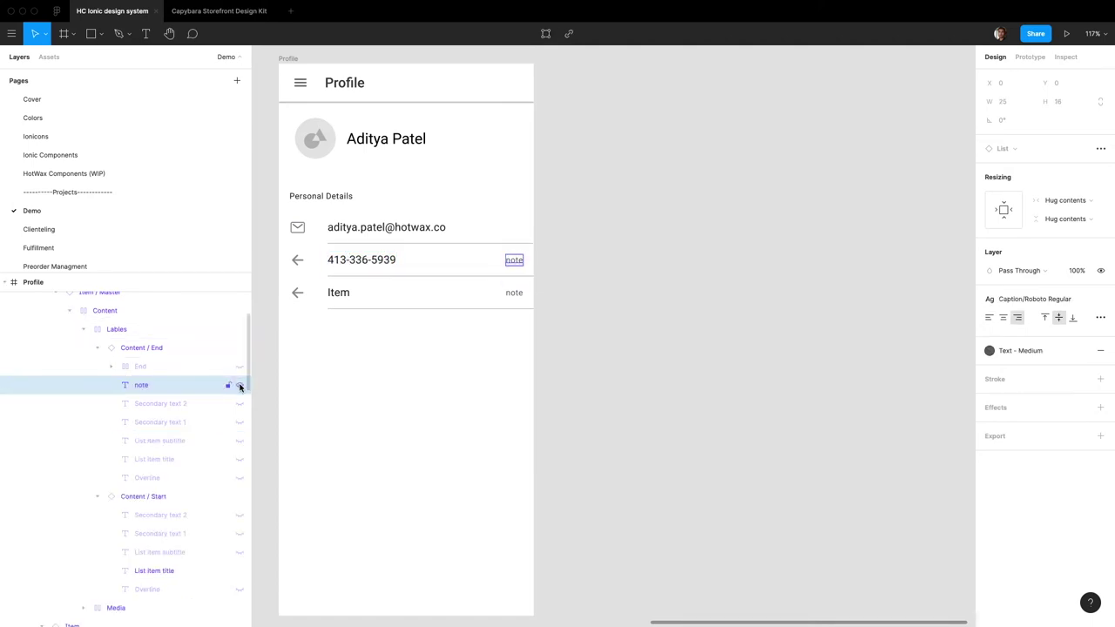
left_click(240, 385)
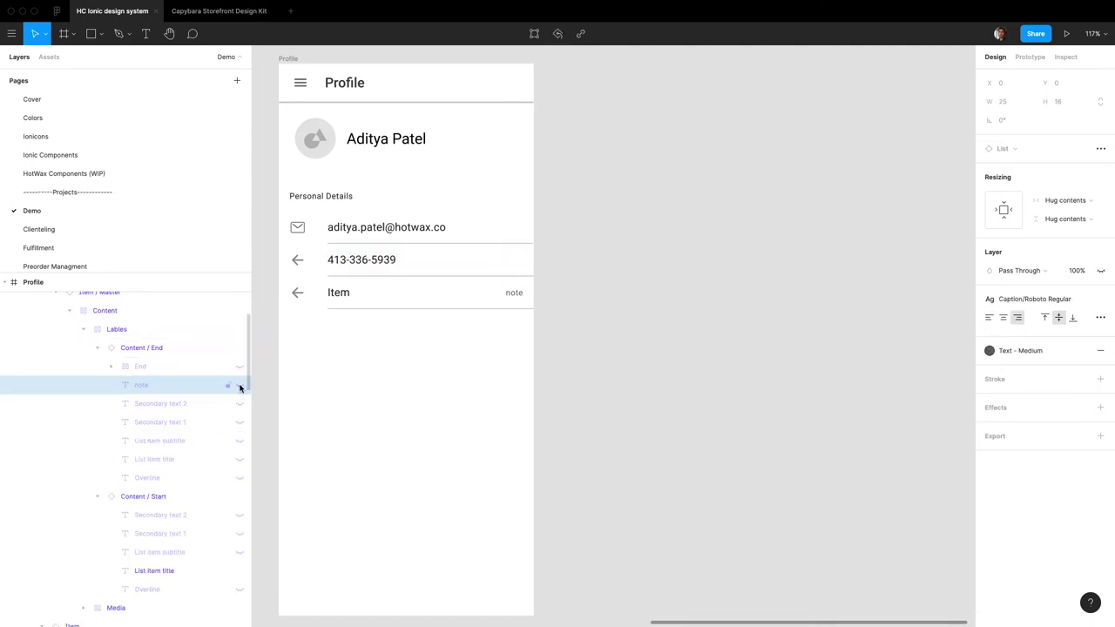
left_click(298, 260, "super")
left_click(154, 439)
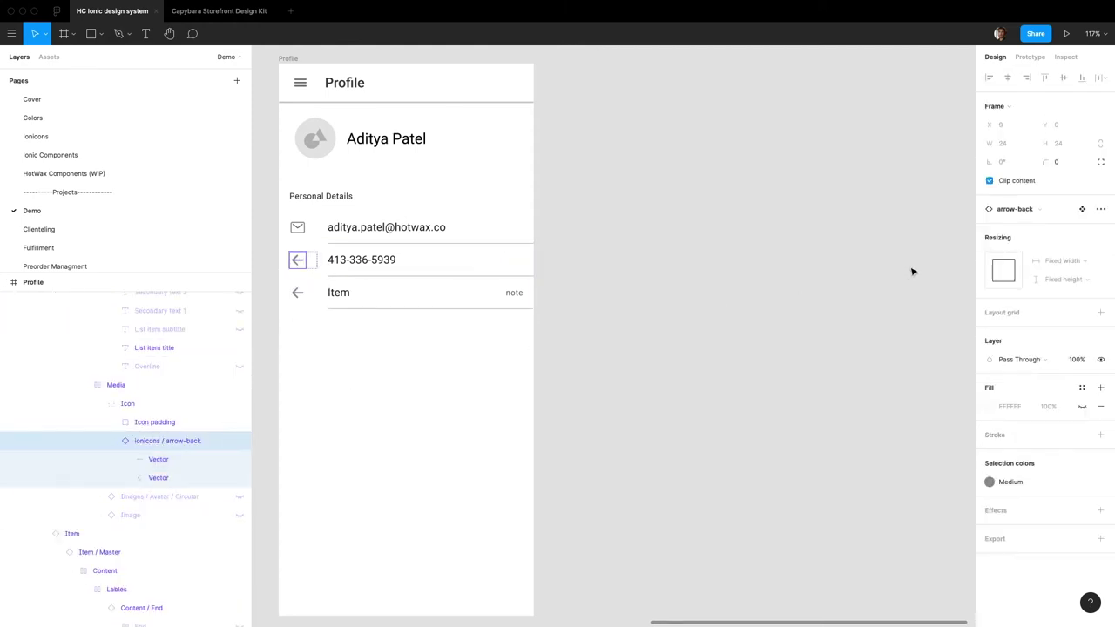
left_click(1020, 210)
Step: Give the second row an outlined phone icon and retitle the third row 'Update password'
type("phone")
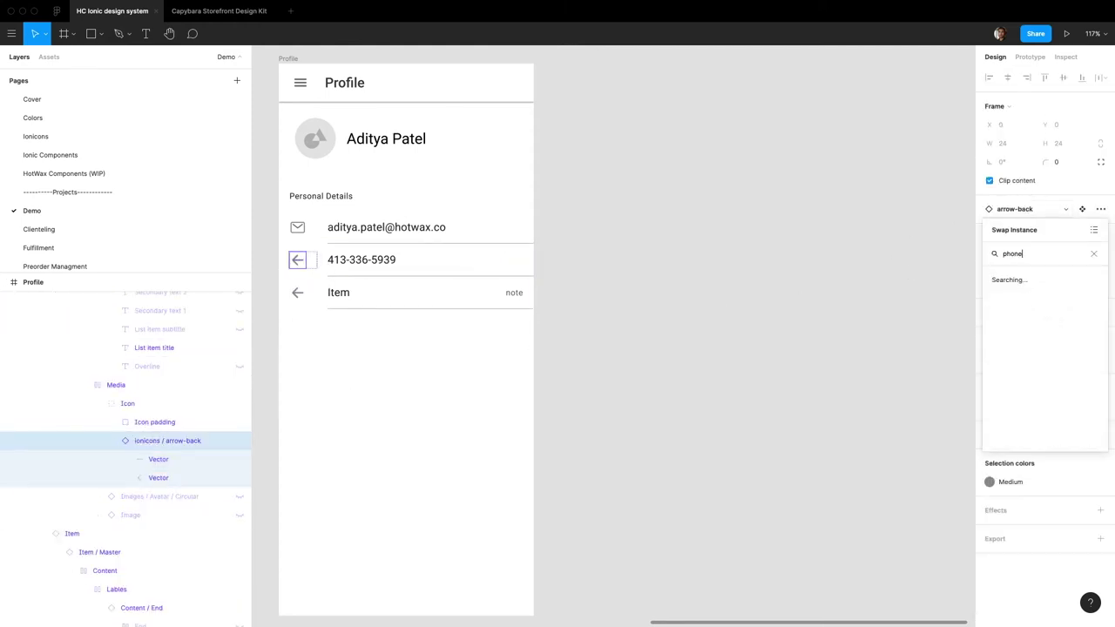
left_click(1016, 299)
left_click(343, 294)
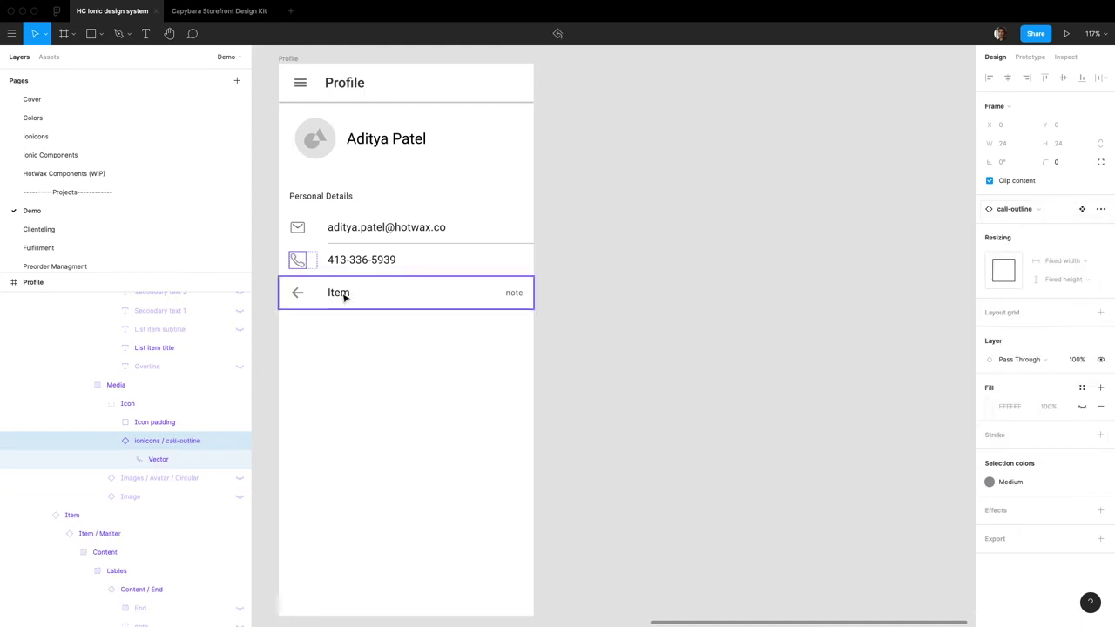
double_click(338, 293)
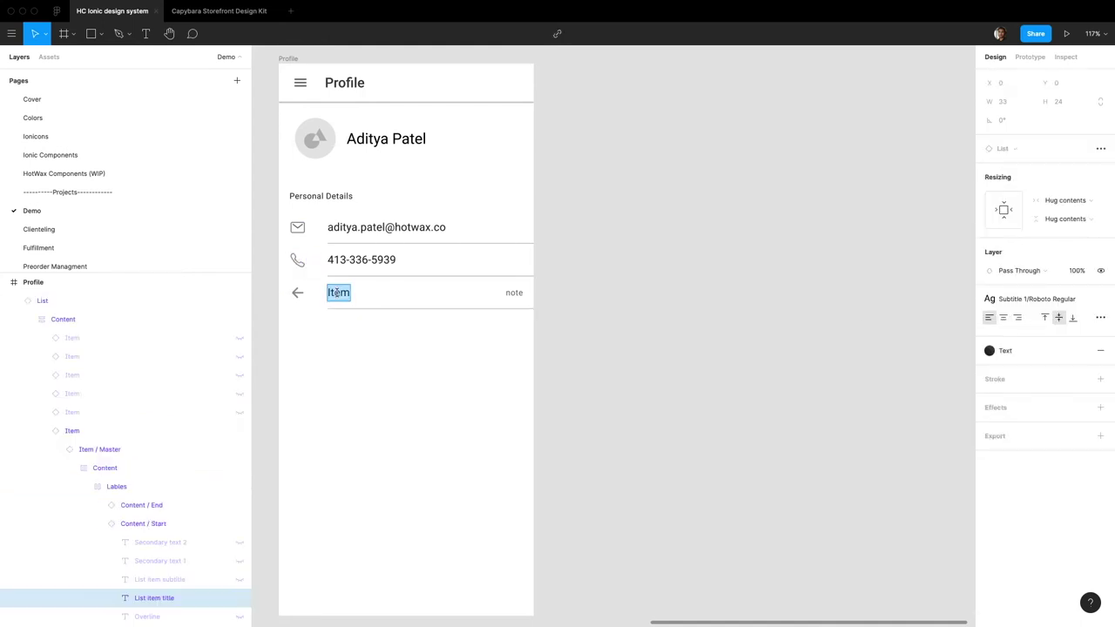
type("P")
key("BackSpace")
key("BackSpace")
key("BackSpace")
key("BackSpace")
type("Update password")
Step: Replace the third row's arrow-back icon with lock-closed-outline
left_click(298, 293)
left_click(298, 294)
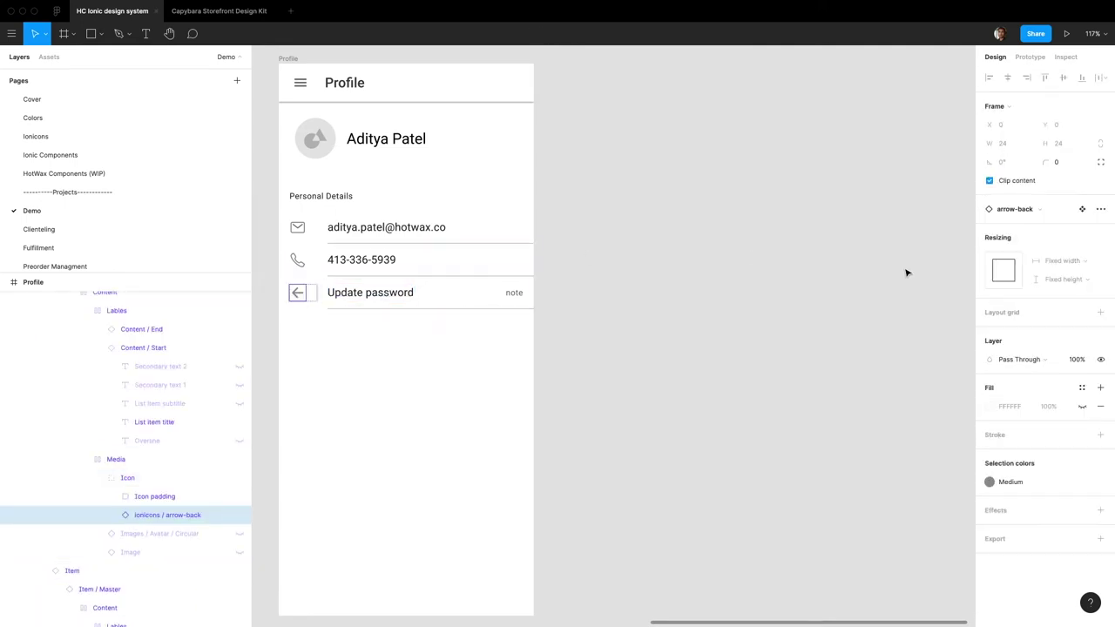
left_click(1014, 210)
type("io")
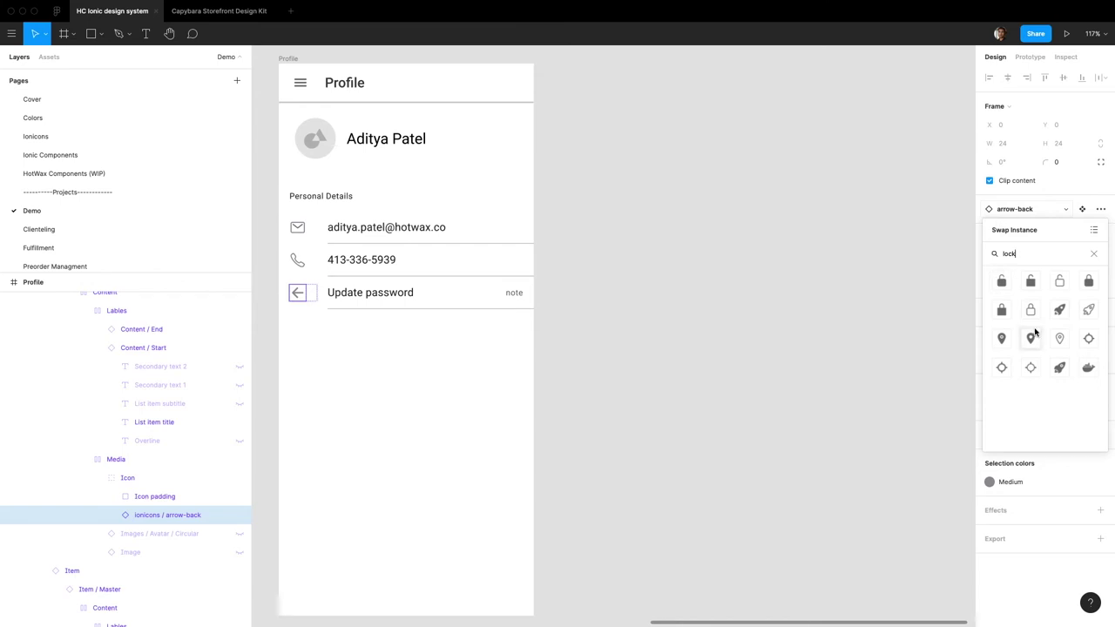
left_click(1030, 309)
left_click(512, 294)
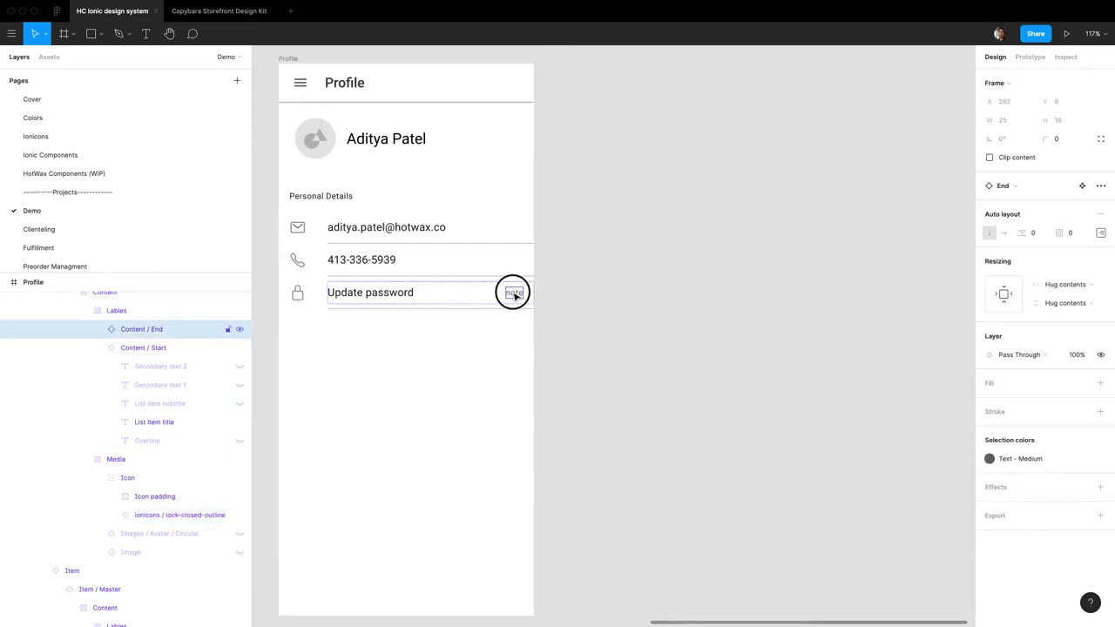
left_click(512, 294)
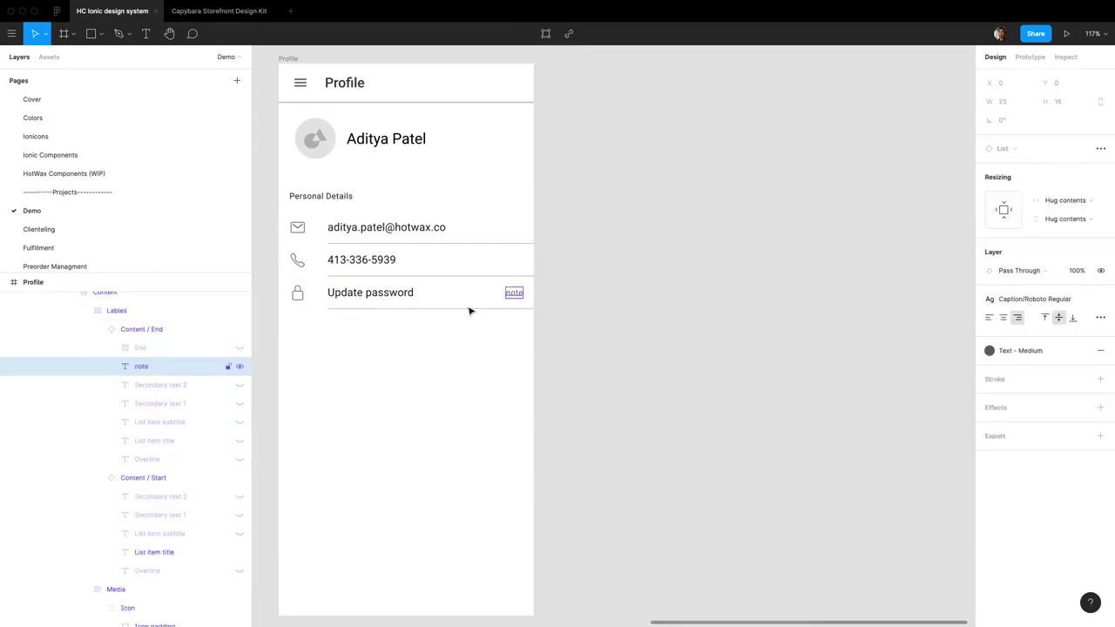
Step: Hide the third row's note, show its end button, and label it CHANGE
left_click(240, 366)
left_click(239, 348)
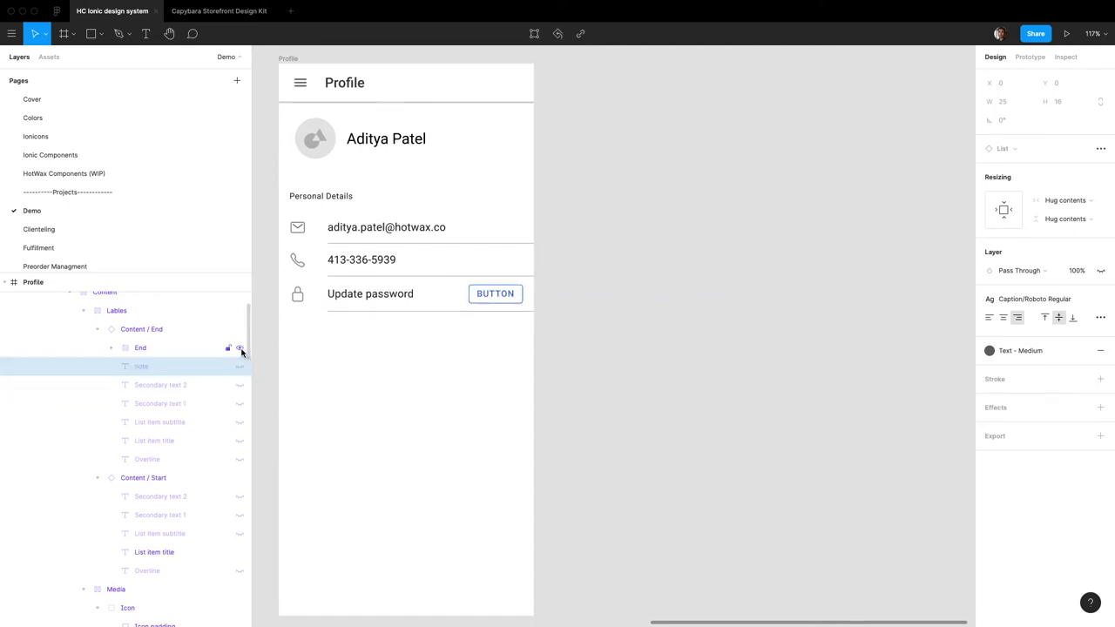
left_click(113, 348)
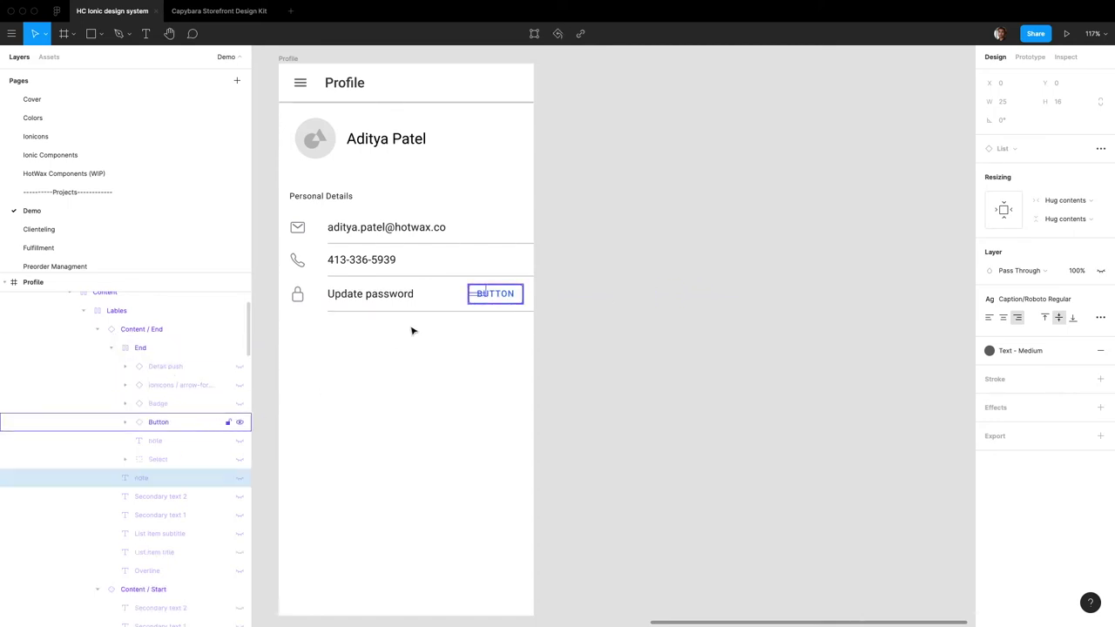
left_click(512, 298)
double_click(511, 295)
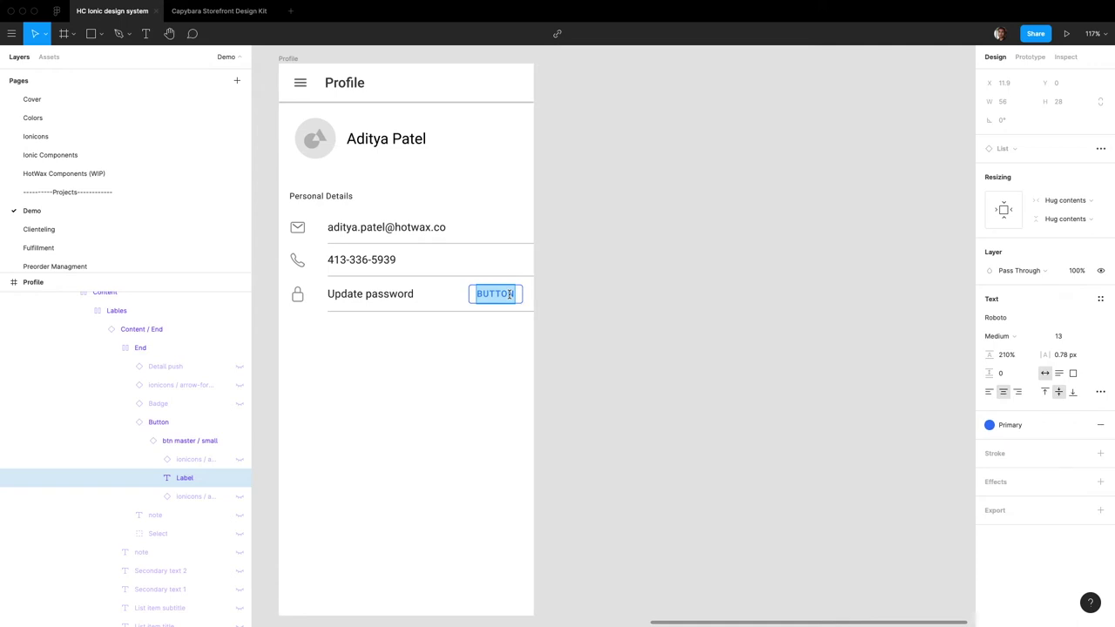
type("CHAGNE")
key("BackSpace")
key("BackSpace")
key("BackSpace")
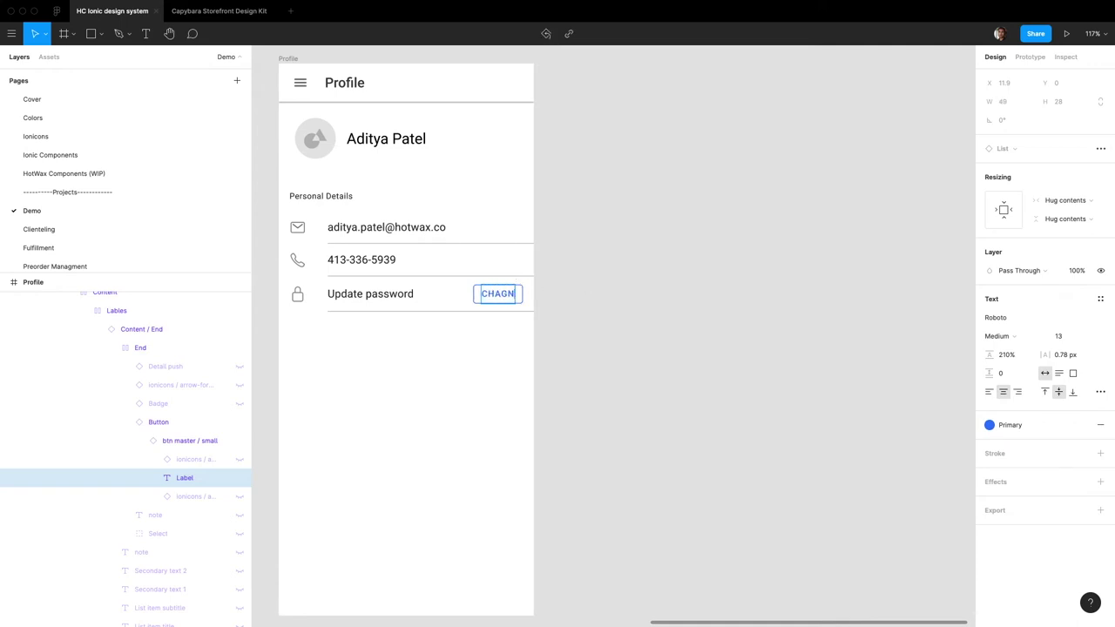
type("NGE")
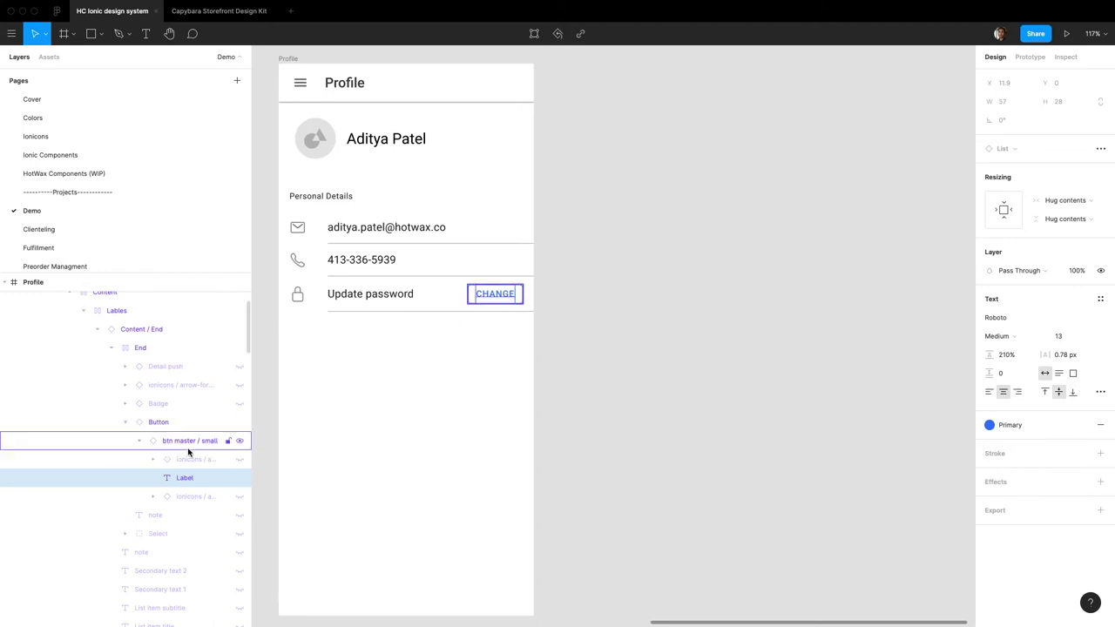
Step: Recolour the button with the Medium colour style instead of Primary
left_click(187, 422)
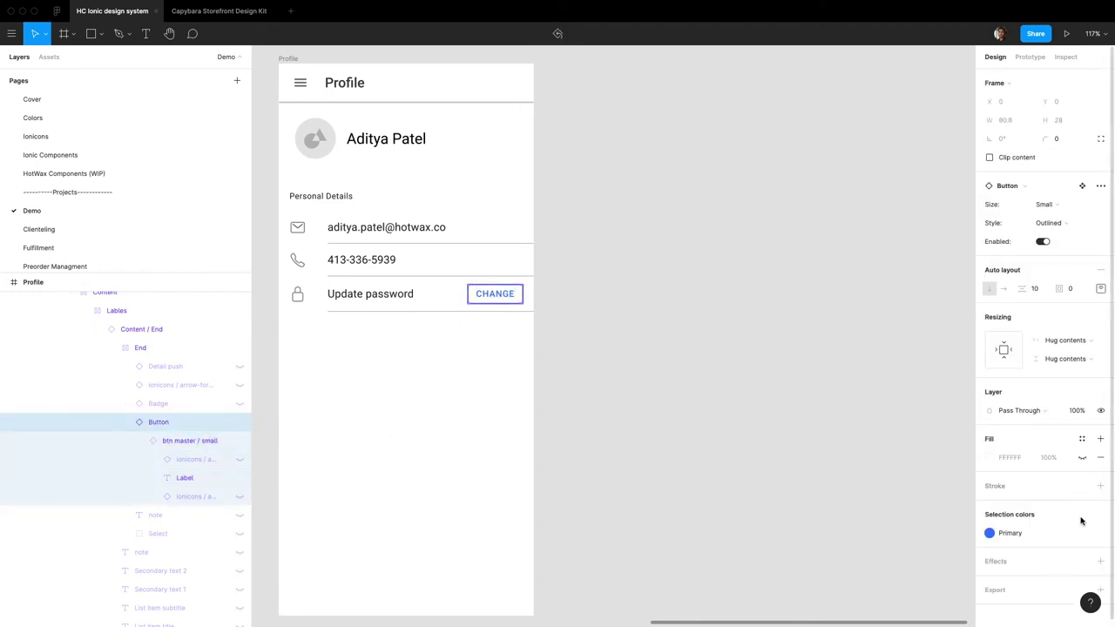
left_click(1030, 529)
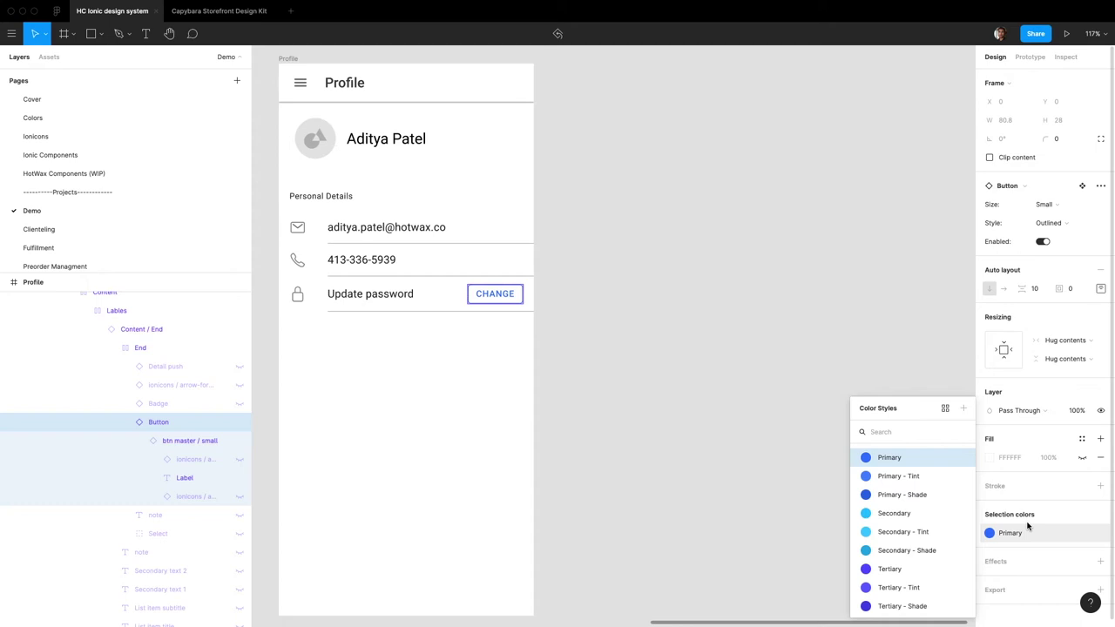
type("m")
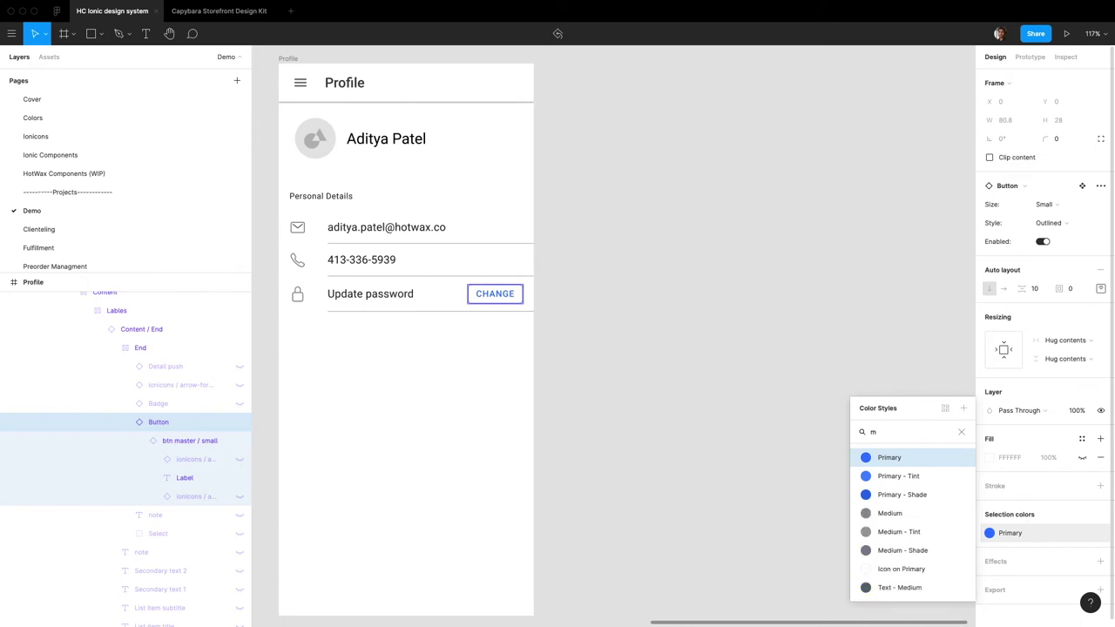
left_click(764, 341)
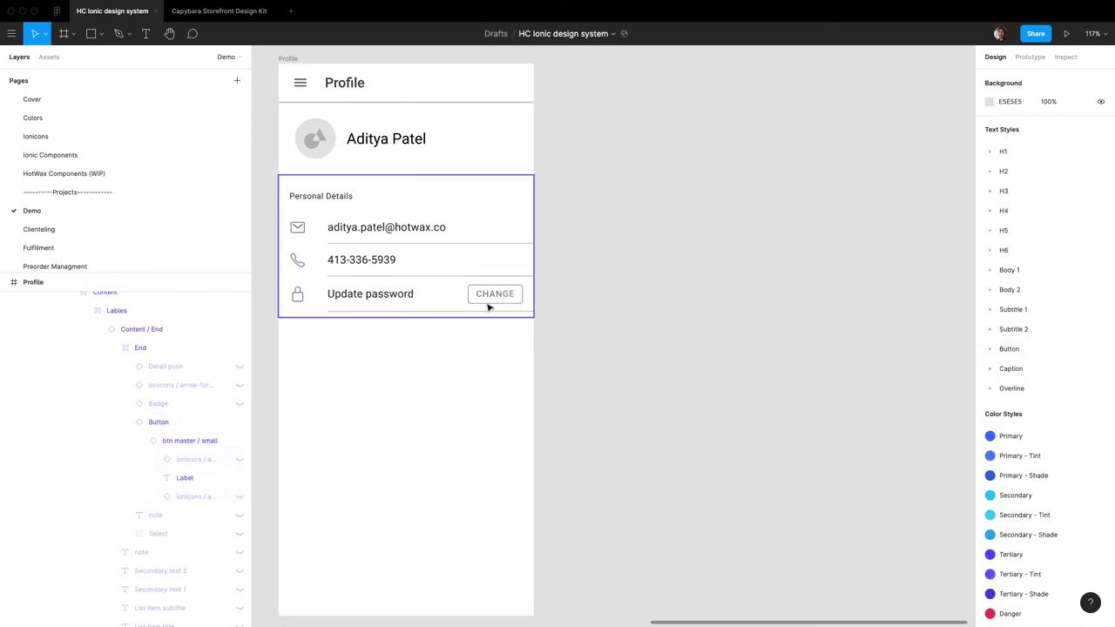
Step: Rename the row title to 'Password' and the button label to 'UPDATE'
double_click(386, 296)
type("Pass")
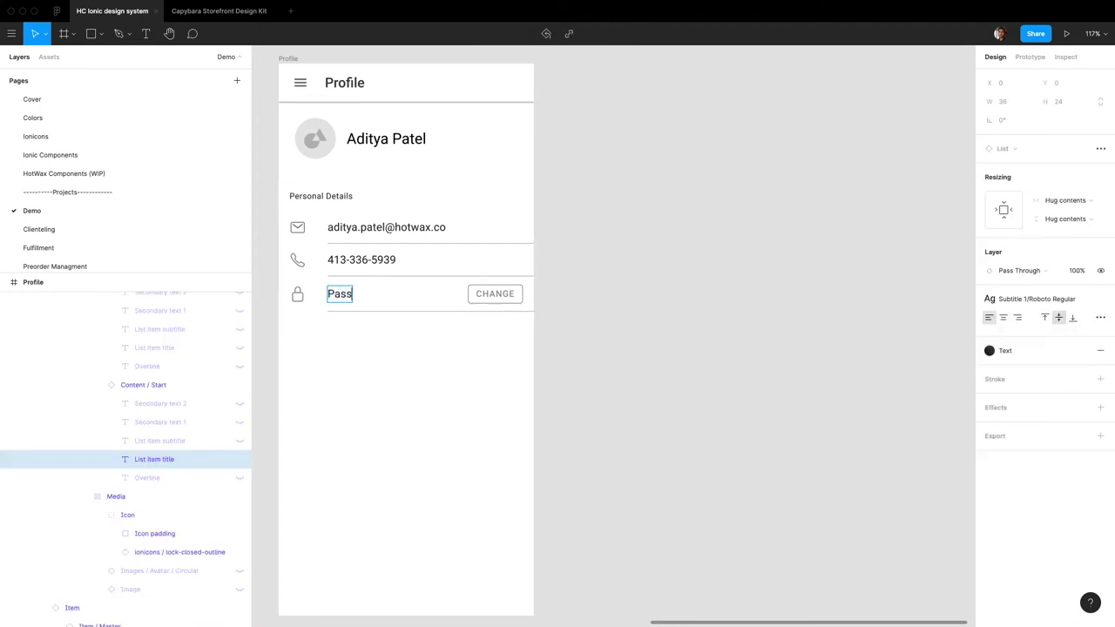
type("word")
double_click(504, 295)
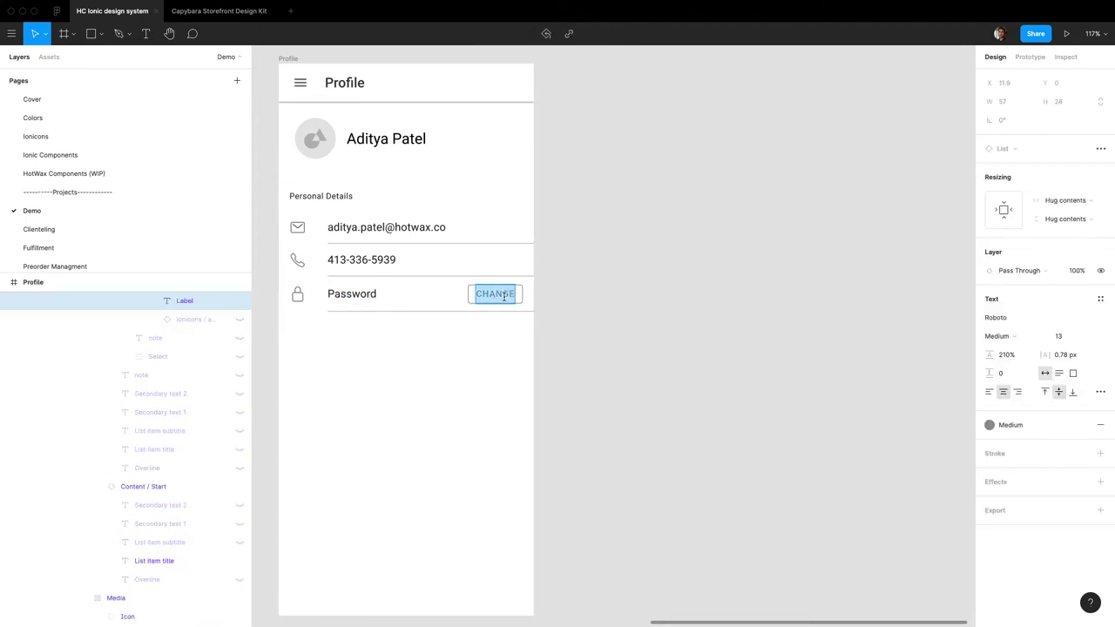
type("UPDATE")
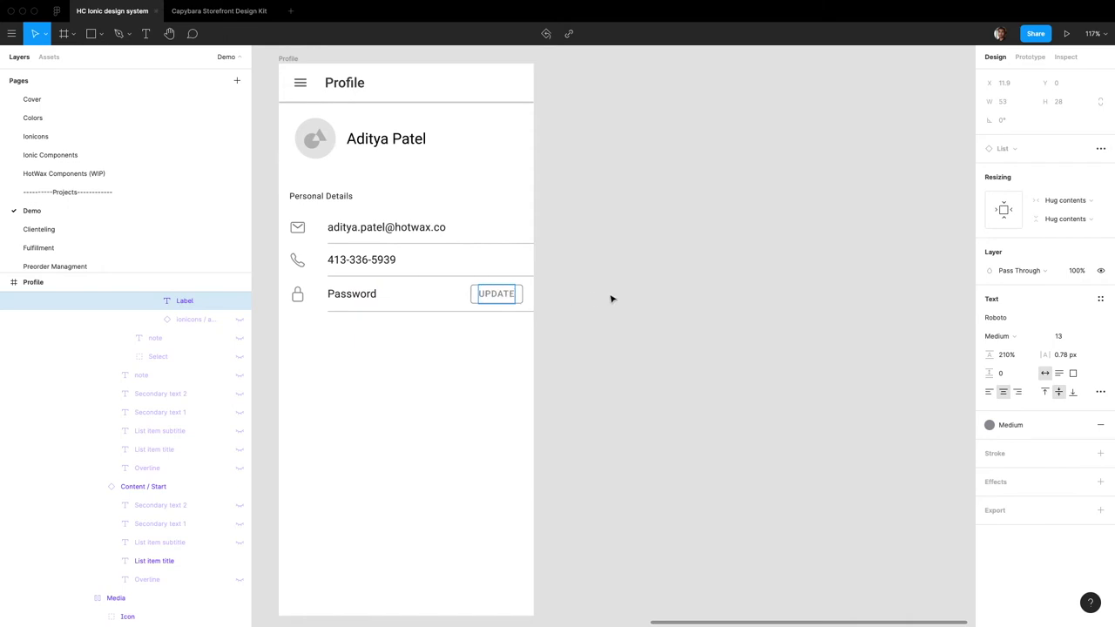
left_click(612, 299)
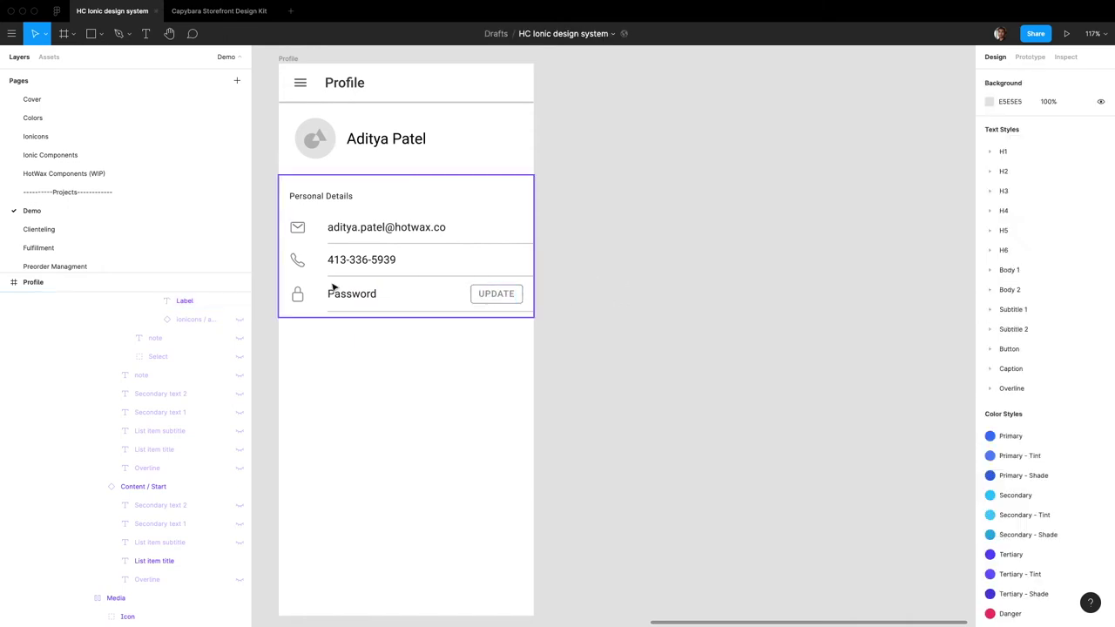
Step: Duplicate the Personal Details list below itself and retitle the copy 'Shipping info'
left_click(441, 294)
left_click_drag(444, 256, 454, 382)
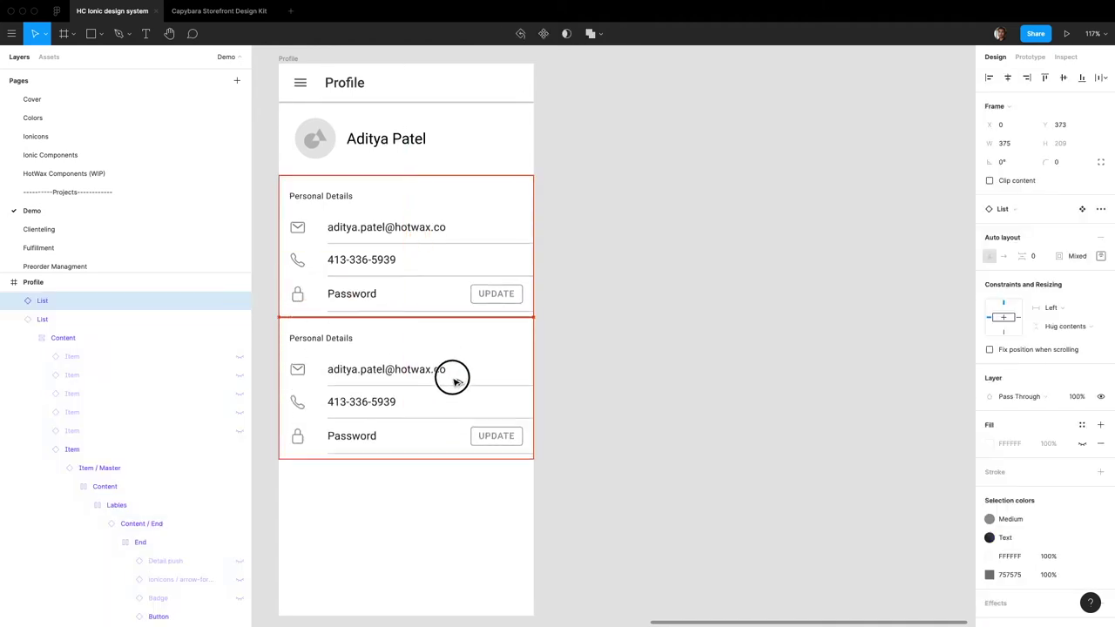
double_click(321, 338)
type("s")
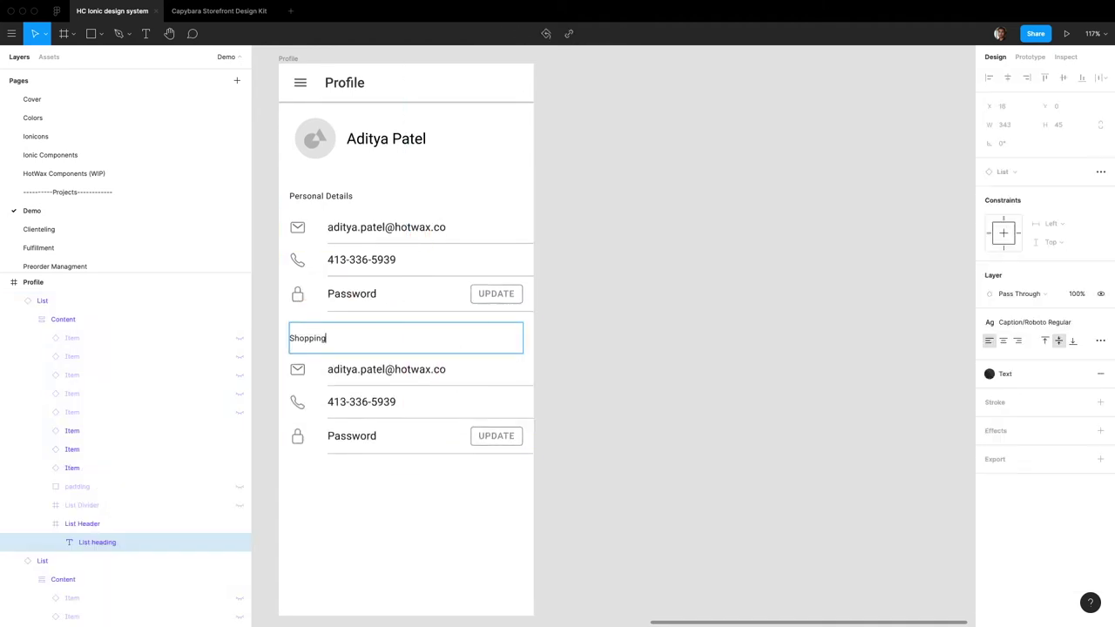
Step: Make the first shipping row show the street address with a location icon
double_click(368, 369)
double_click(368, 369)
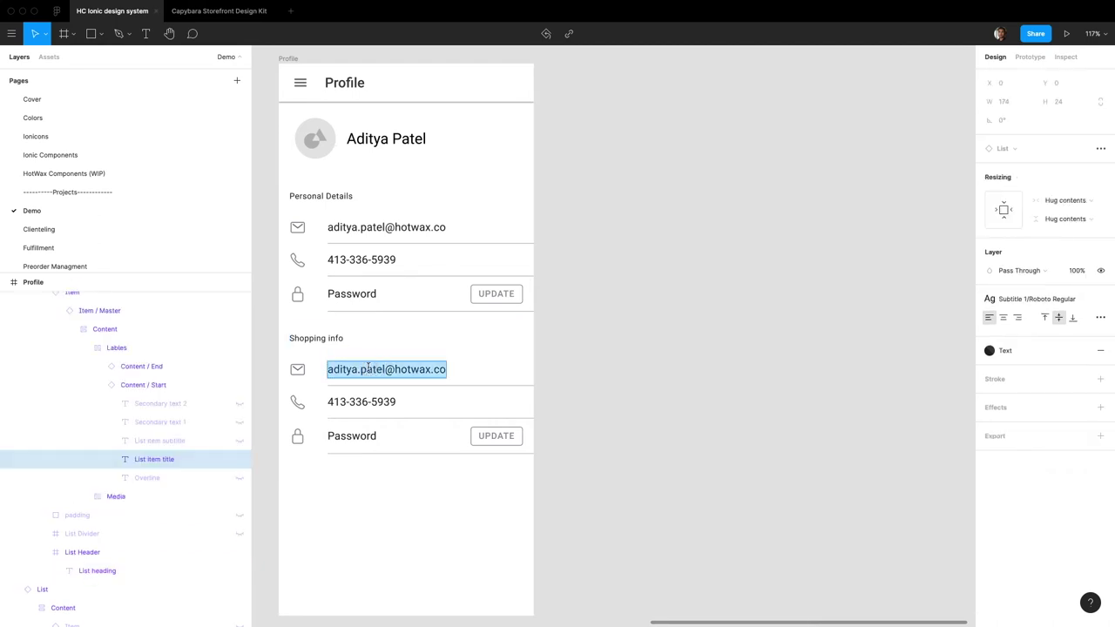
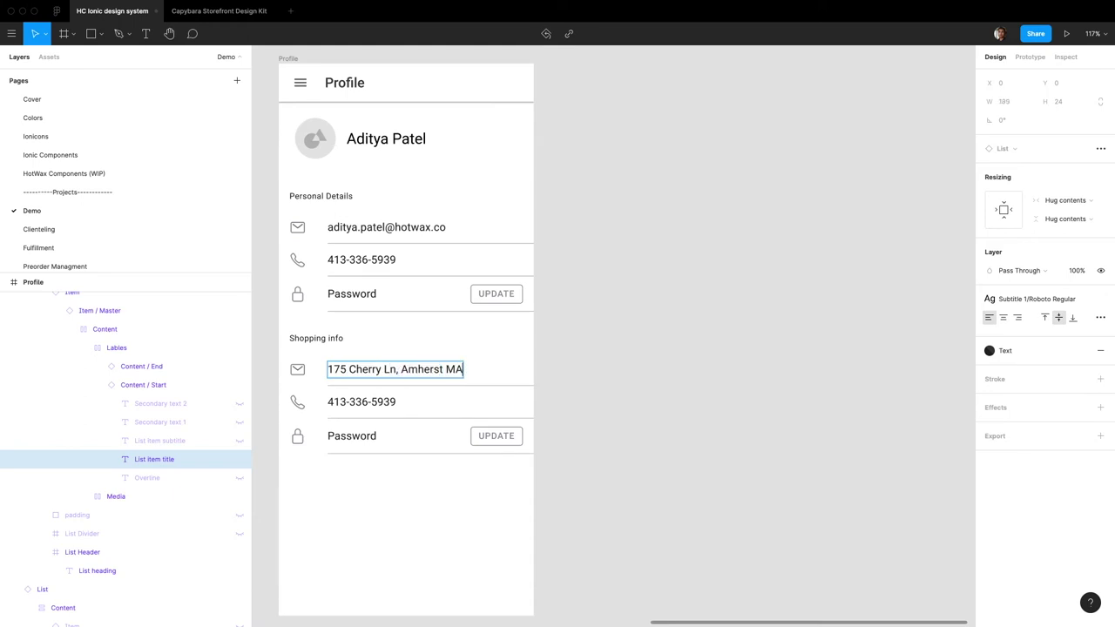
left_click(302, 369)
double_click(304, 372)
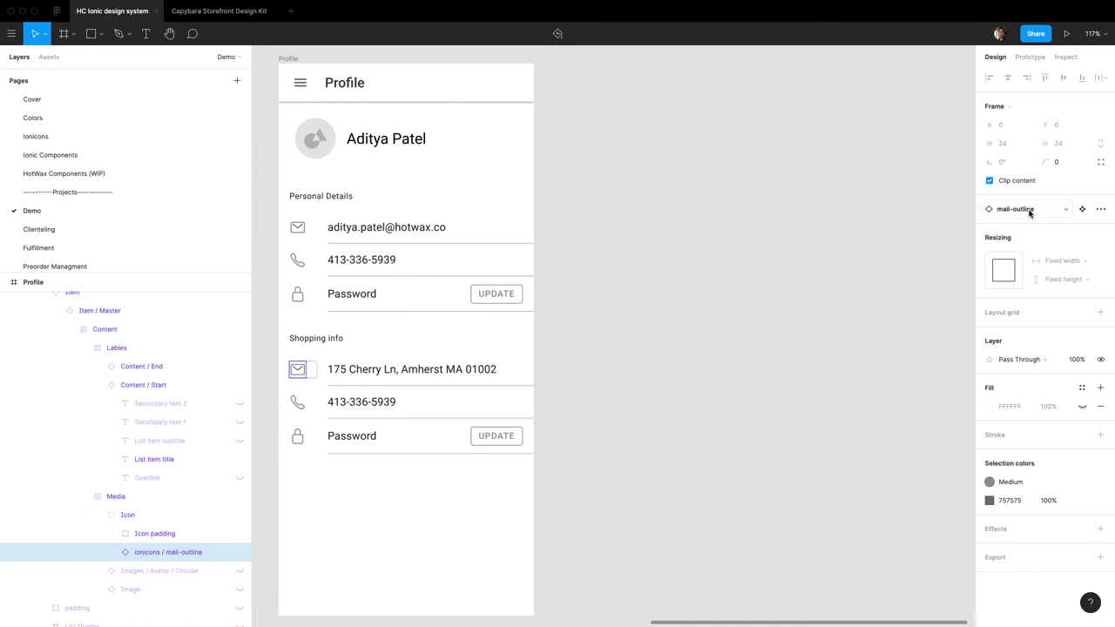
left_click(1030, 211)
type("locati")
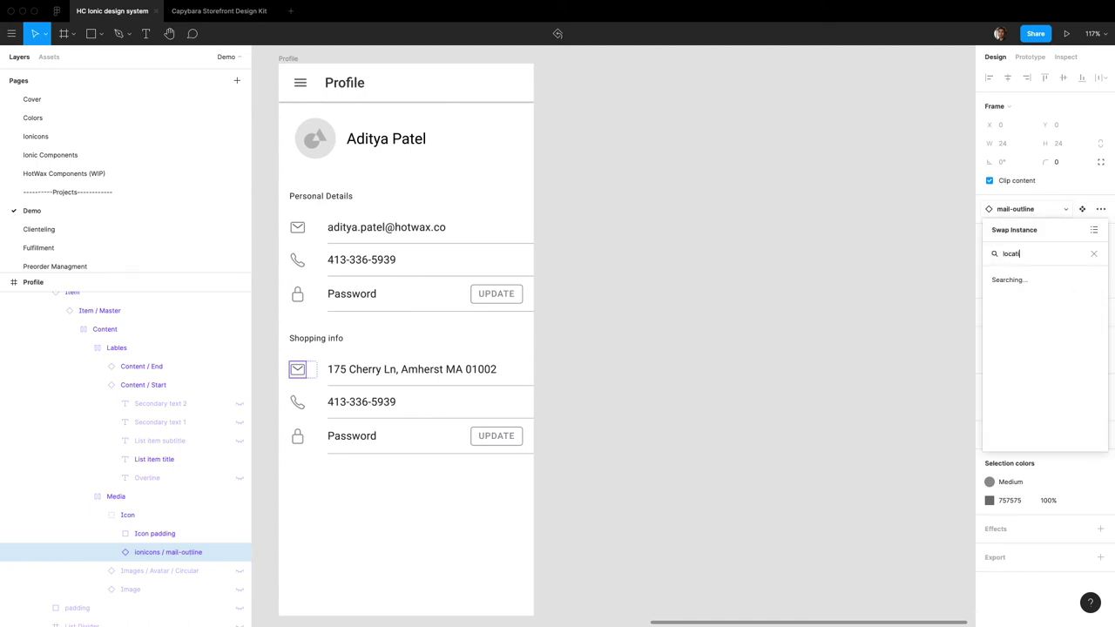
type("on")
left_click(1002, 280)
Step: Change the second shipping row's text to 'Home' and select its phone icon for replacement
left_click(434, 402)
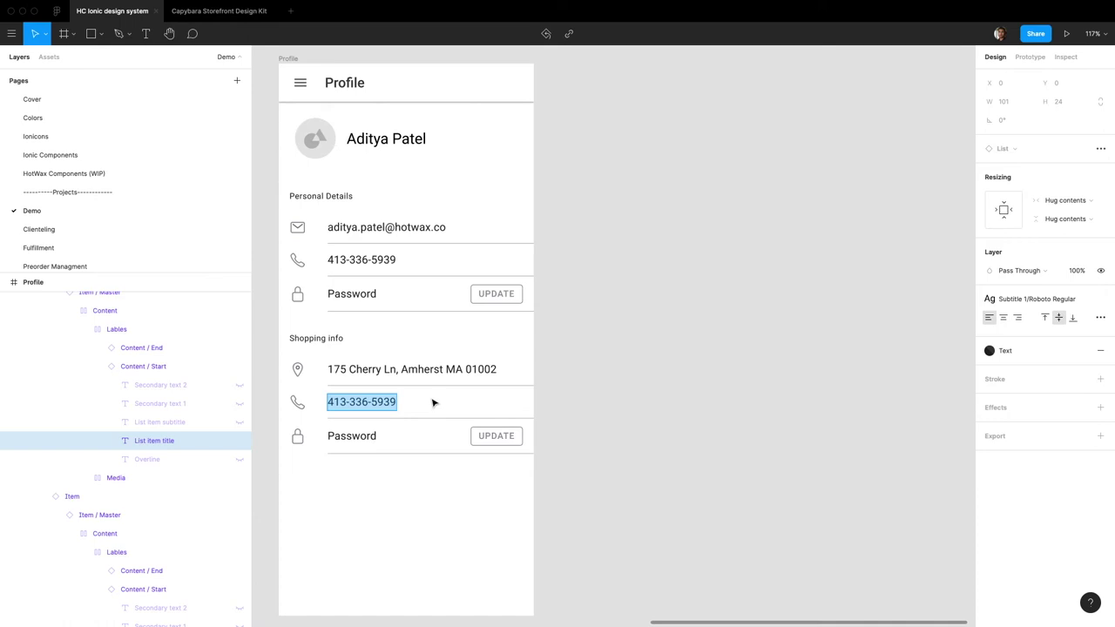
left_click(296, 401)
left_click(296, 401, "super")
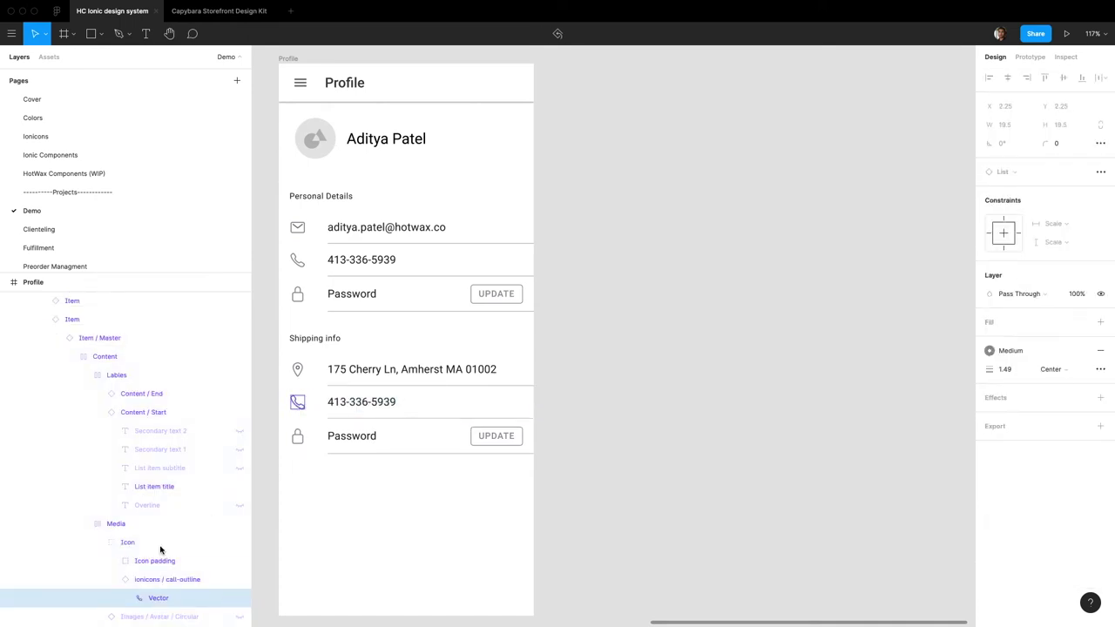
left_click(174, 580)
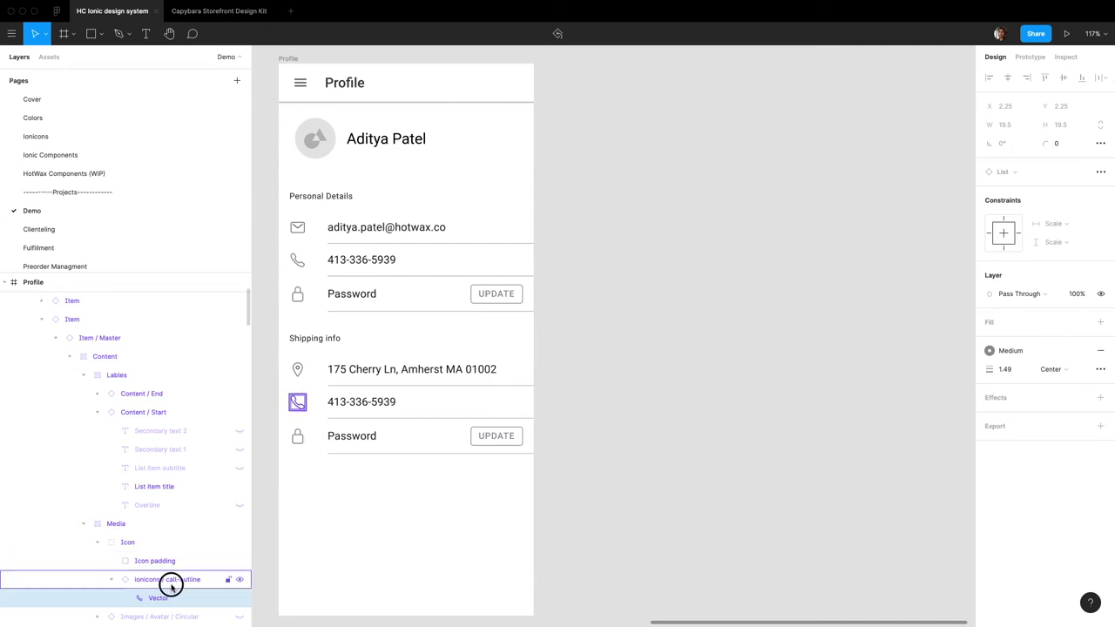
left_click(401, 402)
double_click(401, 402)
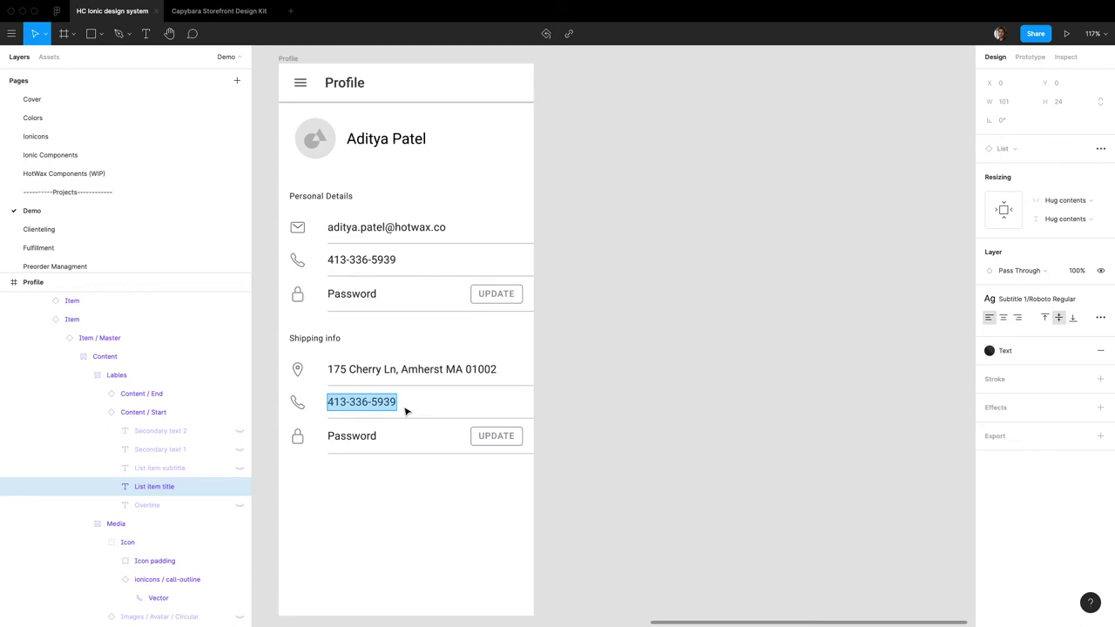
type("Home")
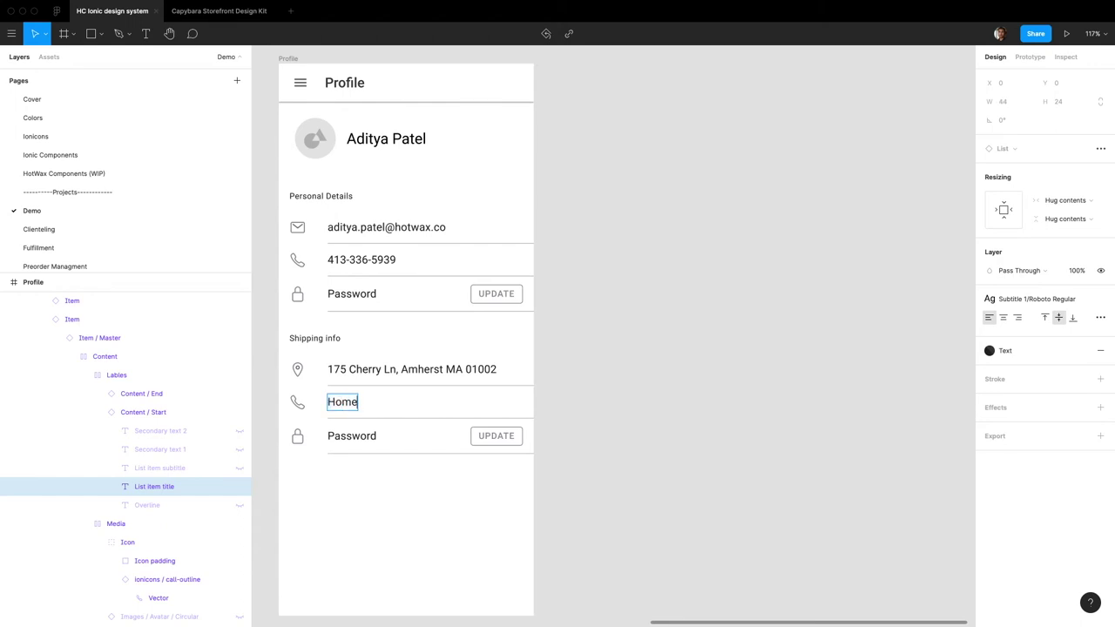
double_click(299, 402)
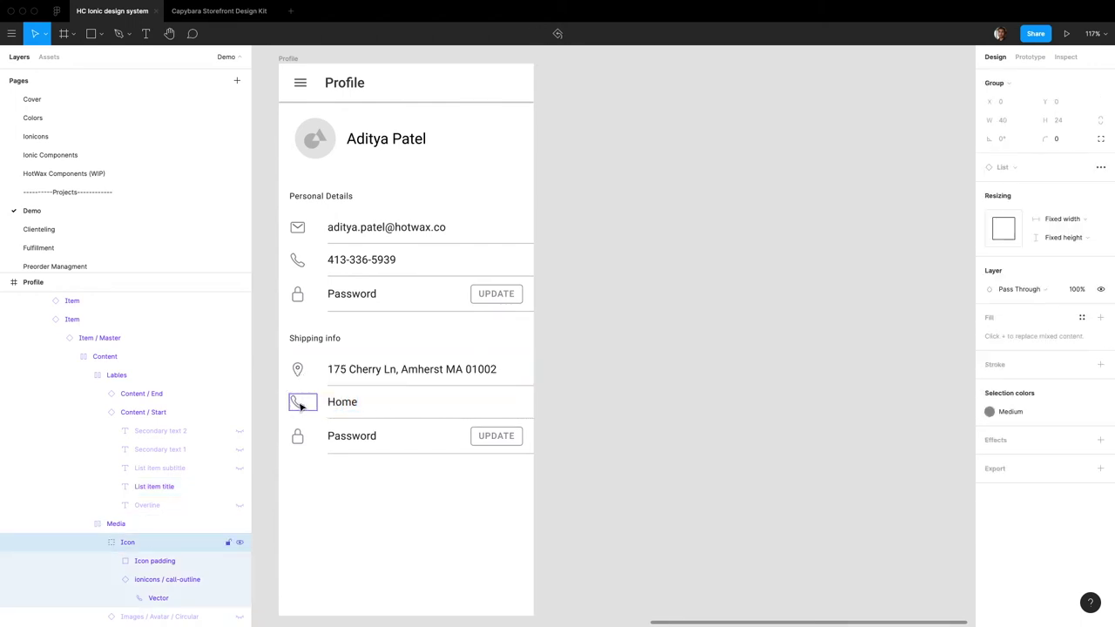
double_click(299, 402)
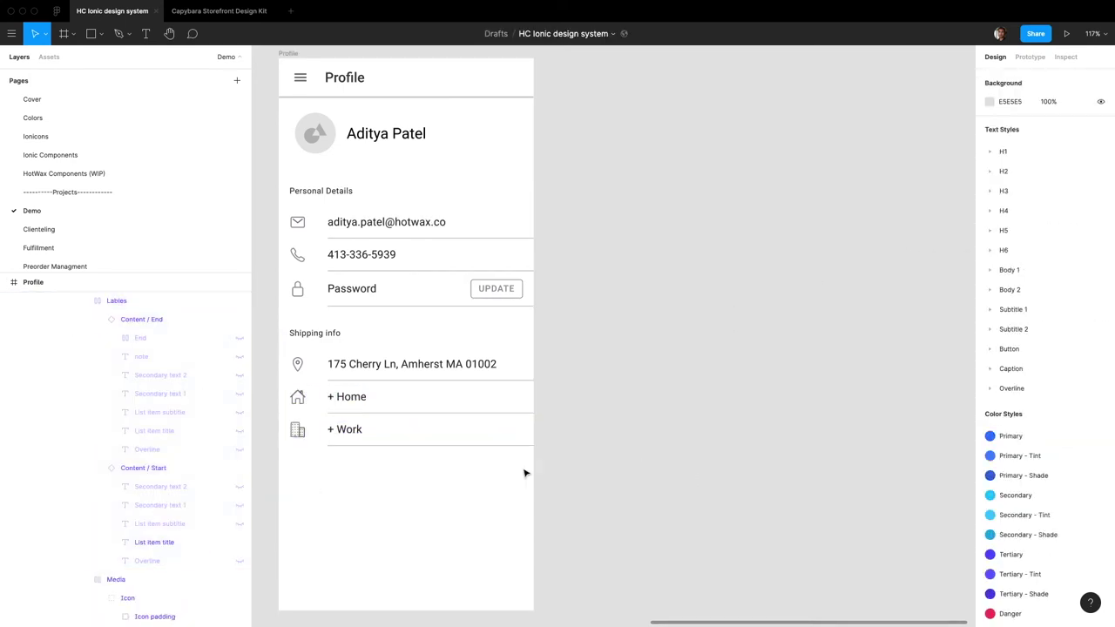
Step: Duplicate the Shipping info list, retitle it Saved, and make its first row 'Amex ending in 2403'
scroll(488, 418, "down", 1)
left_click(446, 368)
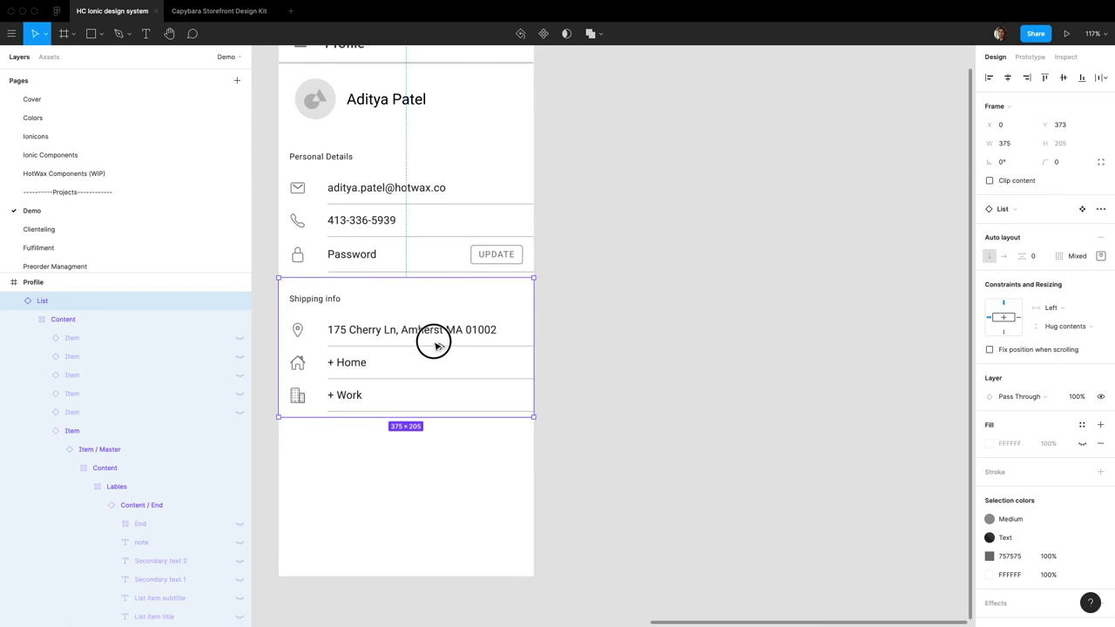
left_click_drag(433, 341, 438, 455)
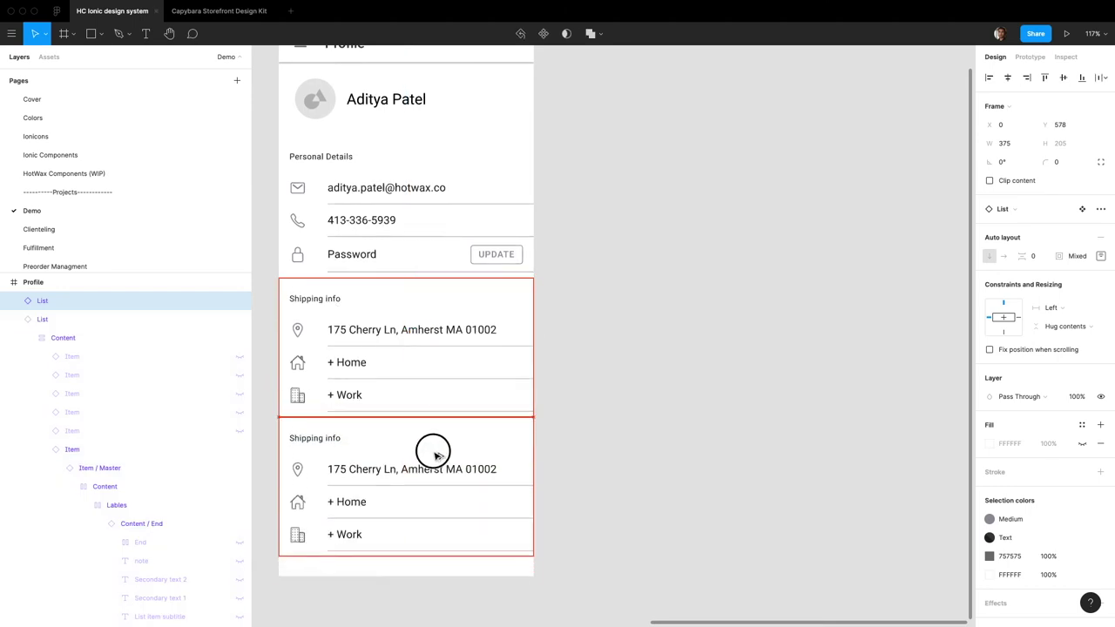
double_click(321, 439)
type("Saved payment methods")
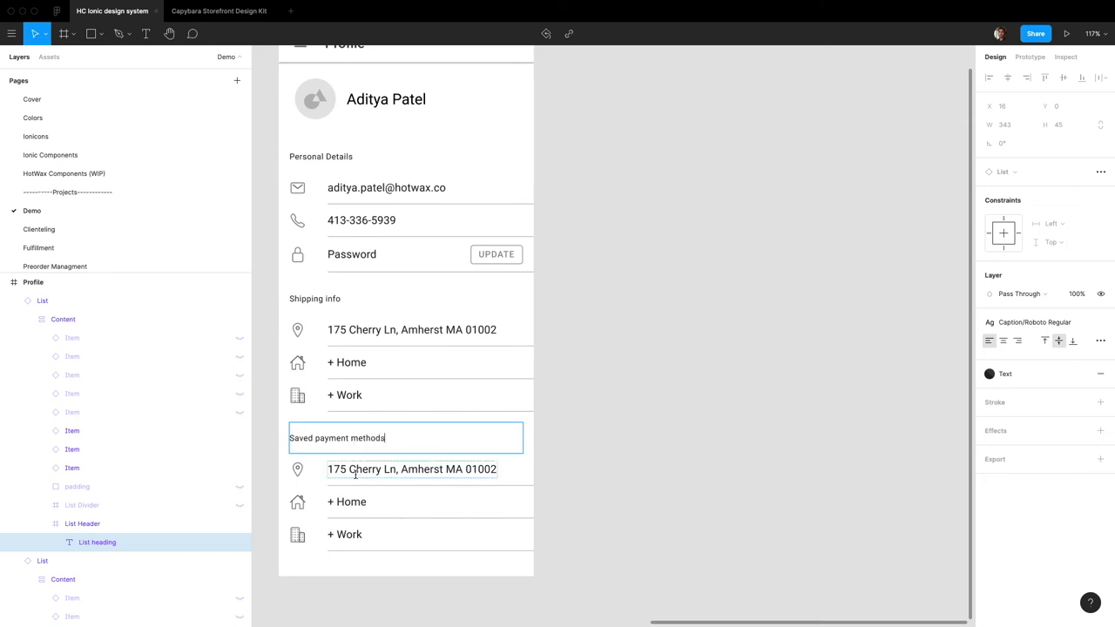
double_click(354, 470)
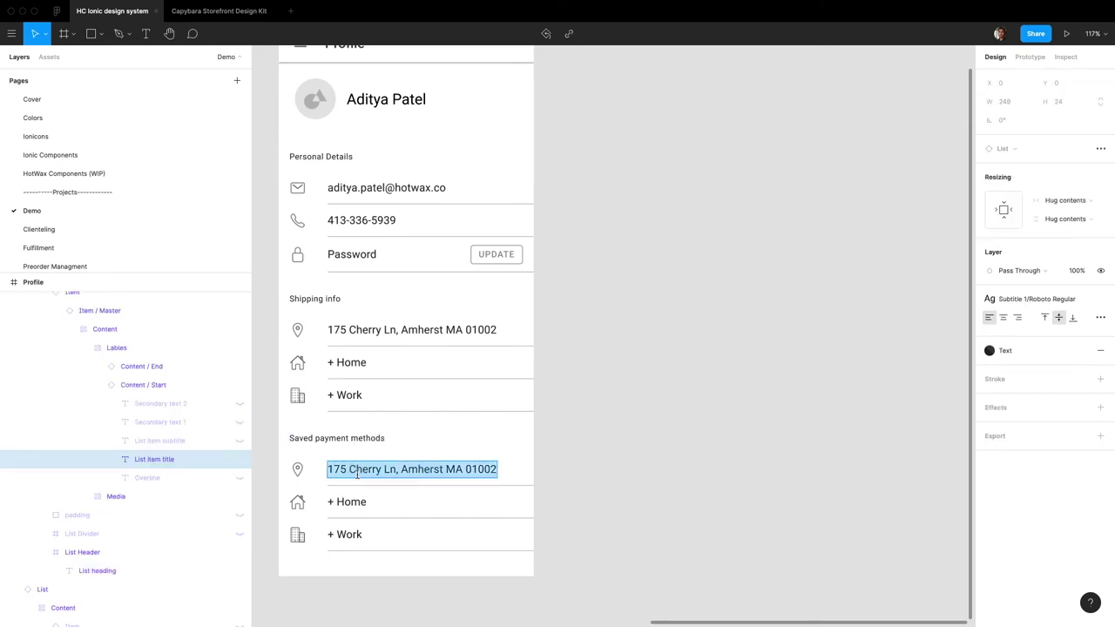
type("e")
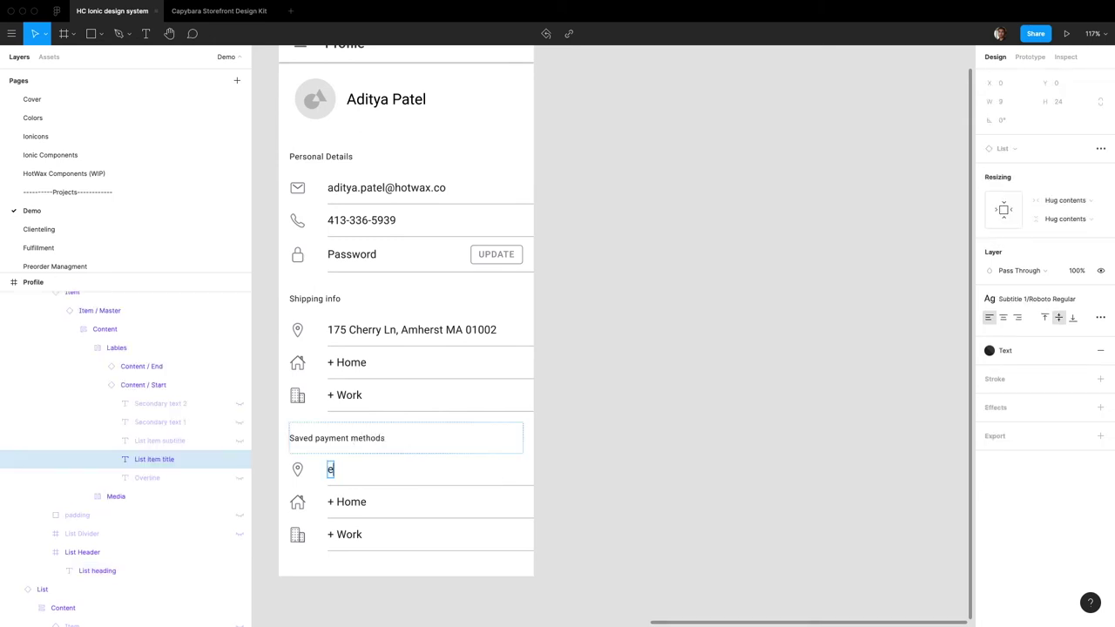
type("Amex ending in 2403")
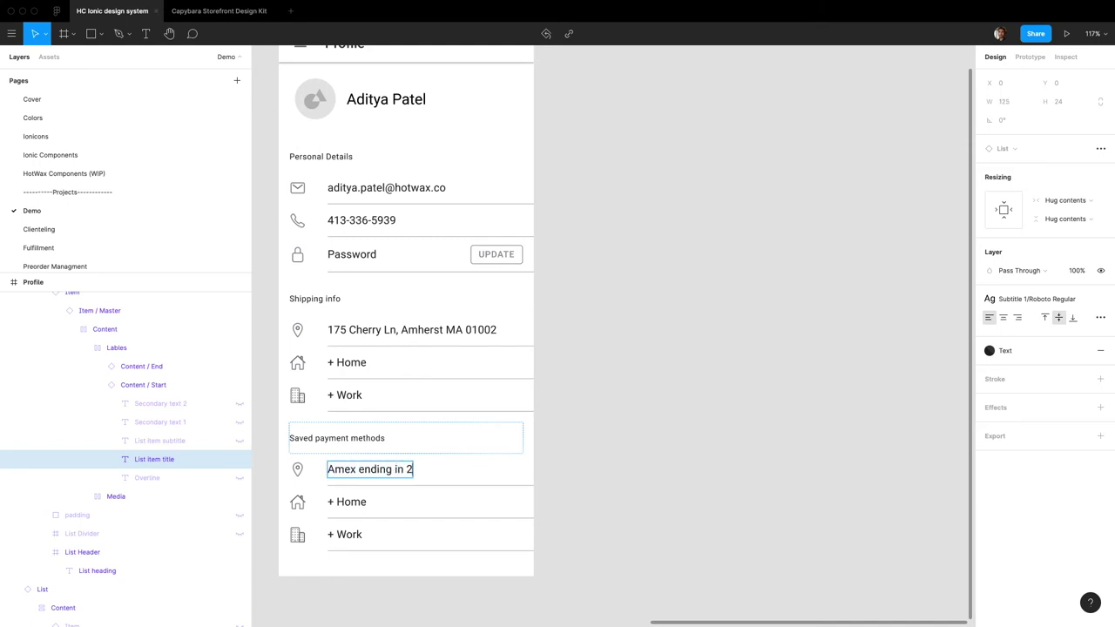
Step: Replace the Amex row's location icon with a card icon
left_click(297, 470)
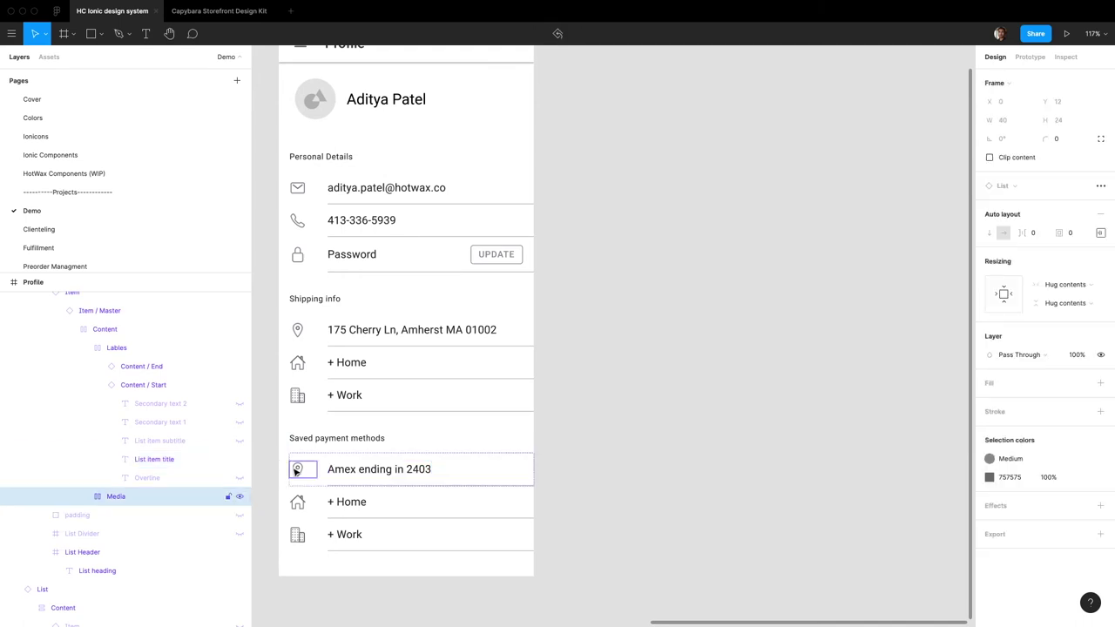
left_click(296, 470)
left_click(1028, 212)
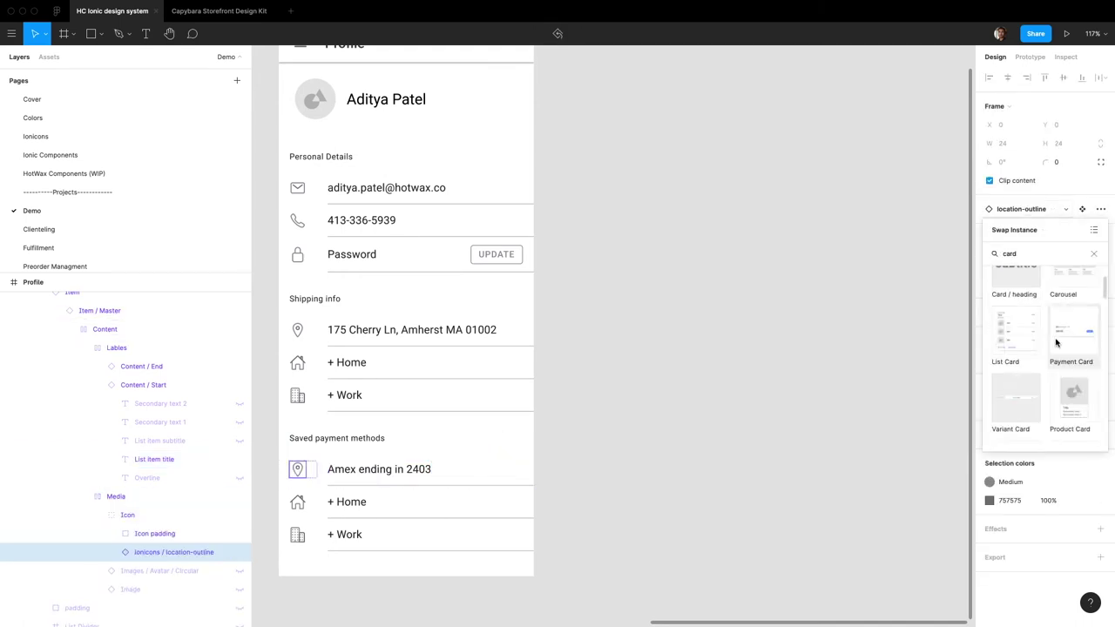
left_click(1055, 341)
Step: Rename the '+ Home' row label to 'Gift card'
double_click(343, 503)
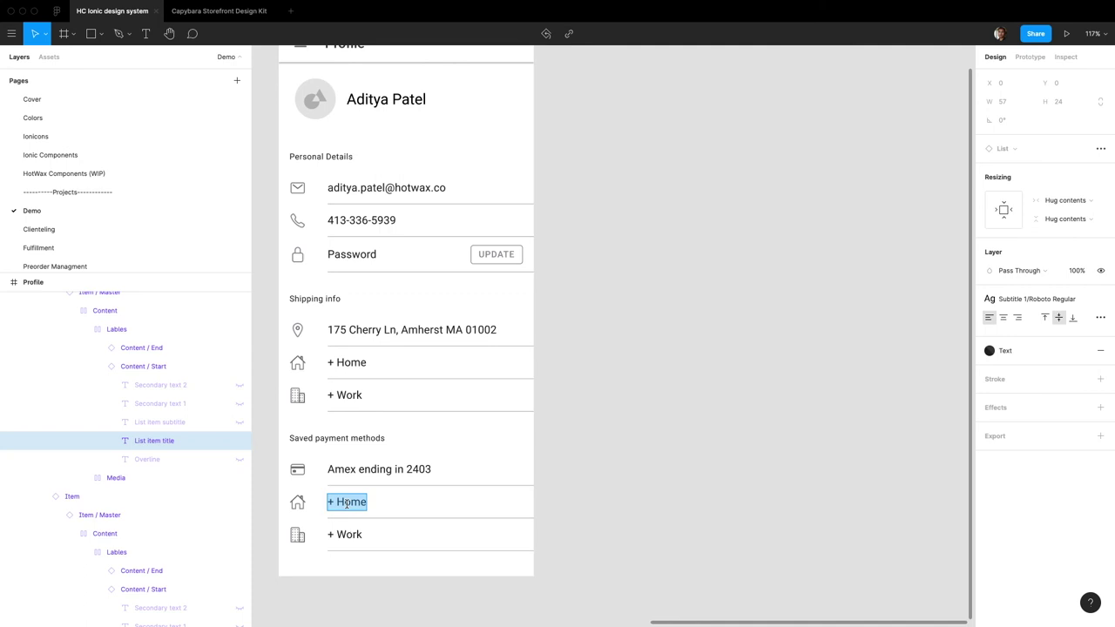
type("Gift card")
type("$0")
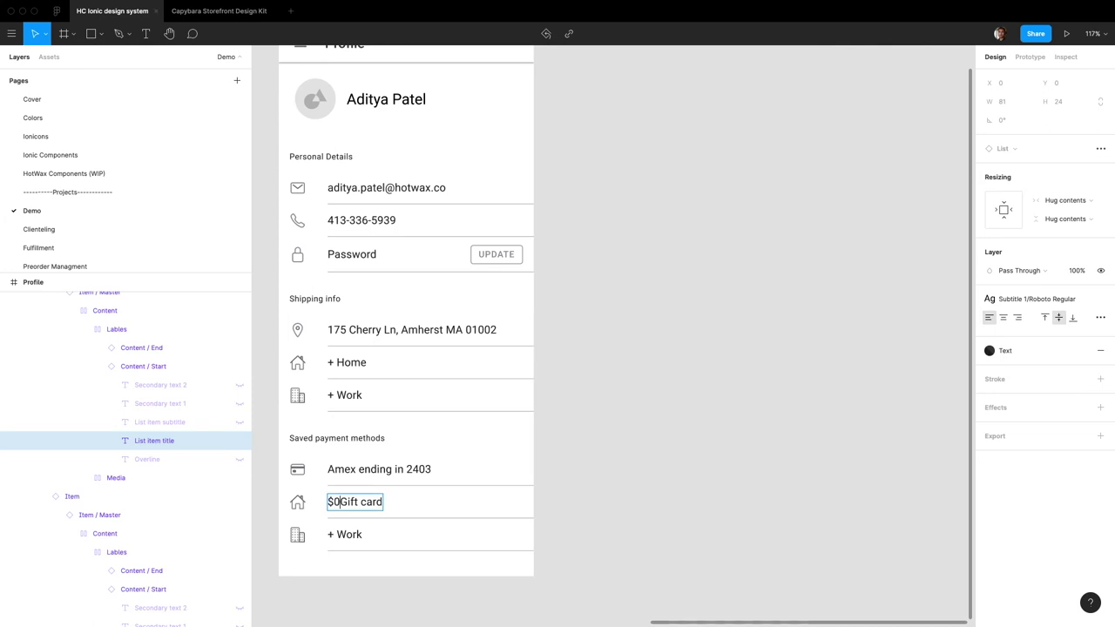
key("Left")
type("4")
key("Right")
type(".00")
key("super+a")
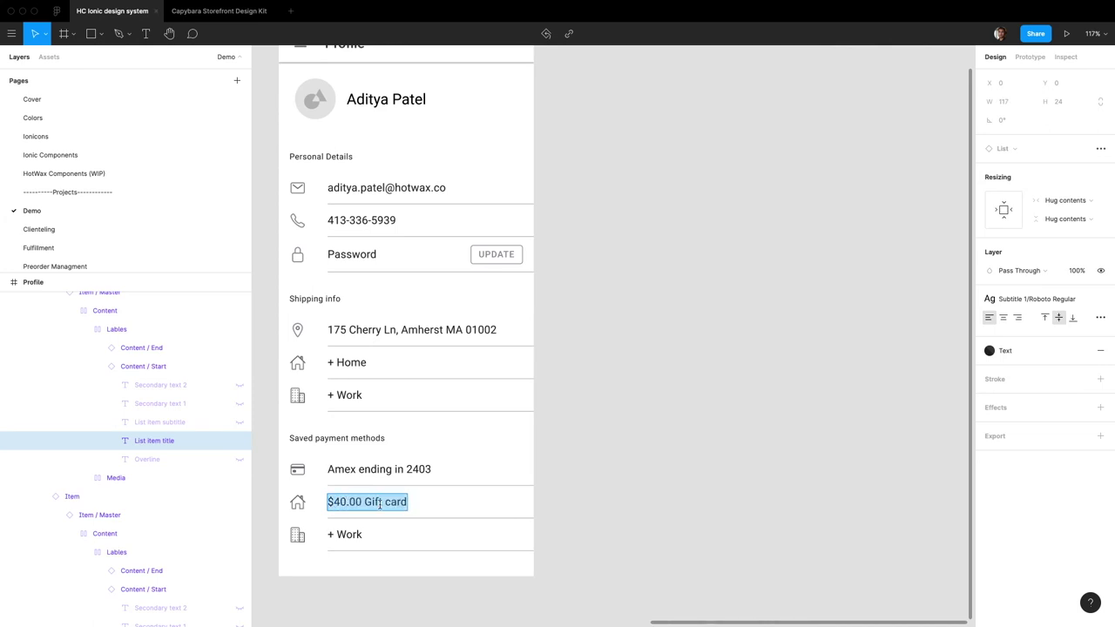
type("Gift")
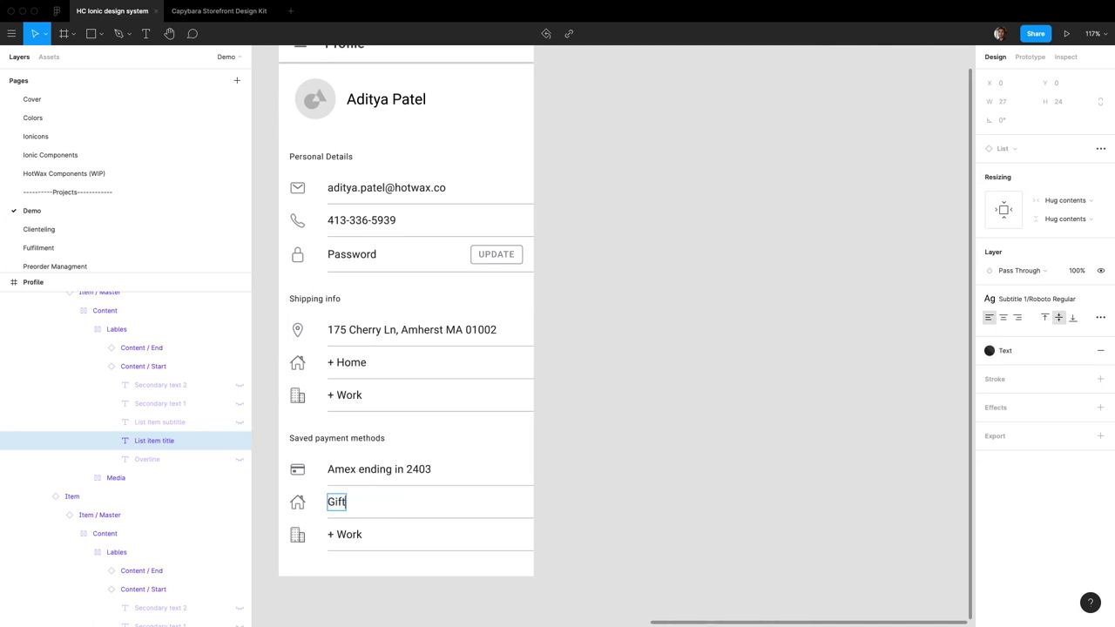
type(" card")
key("Escape")
Step: Unhide the Gift card row's note and set it to $39.70
left_click(98, 348)
left_click(97, 348)
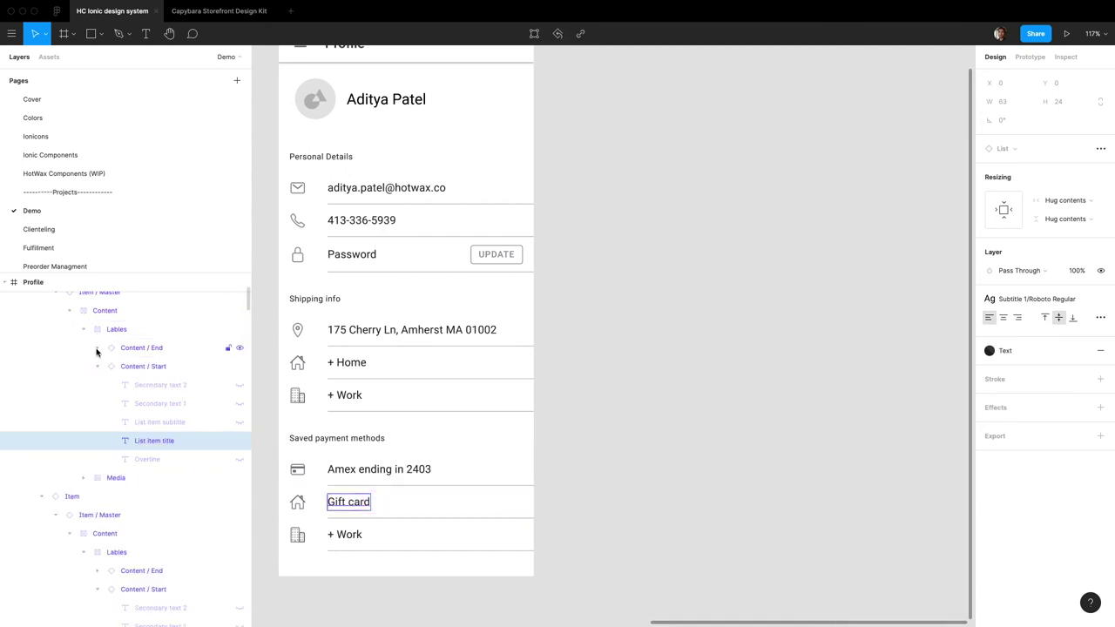
left_click(98, 348)
left_click(235, 387)
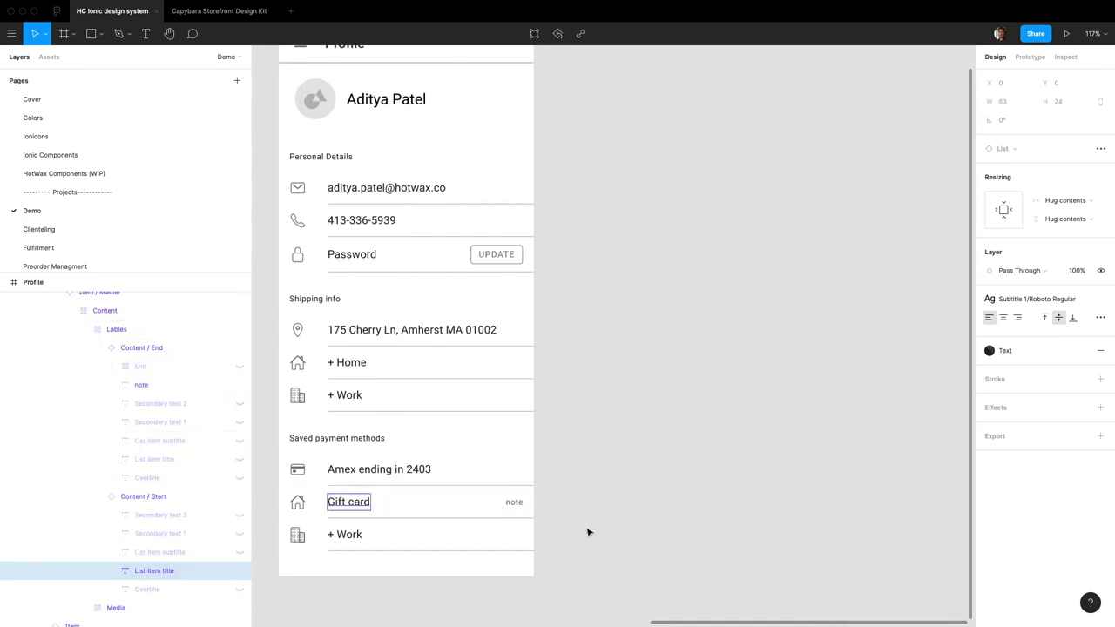
double_click(514, 504)
type("$")
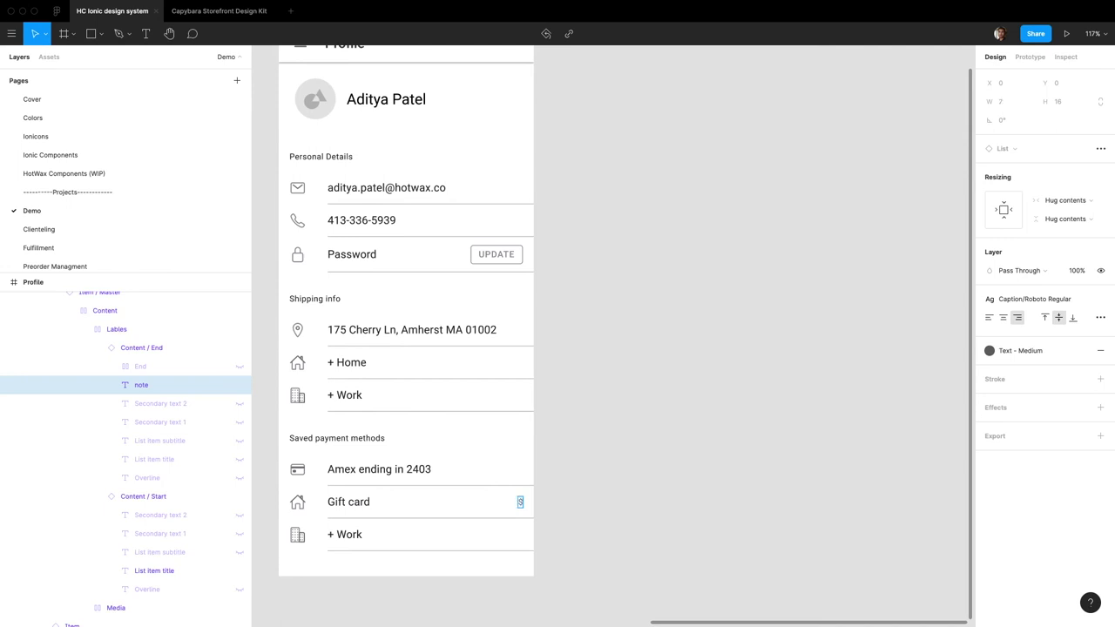
type("39.70")
Step: Swap the Gift card row's house icon for the gift icon
left_click(299, 498)
double_click(293, 499)
double_click(293, 498)
double_click(293, 499)
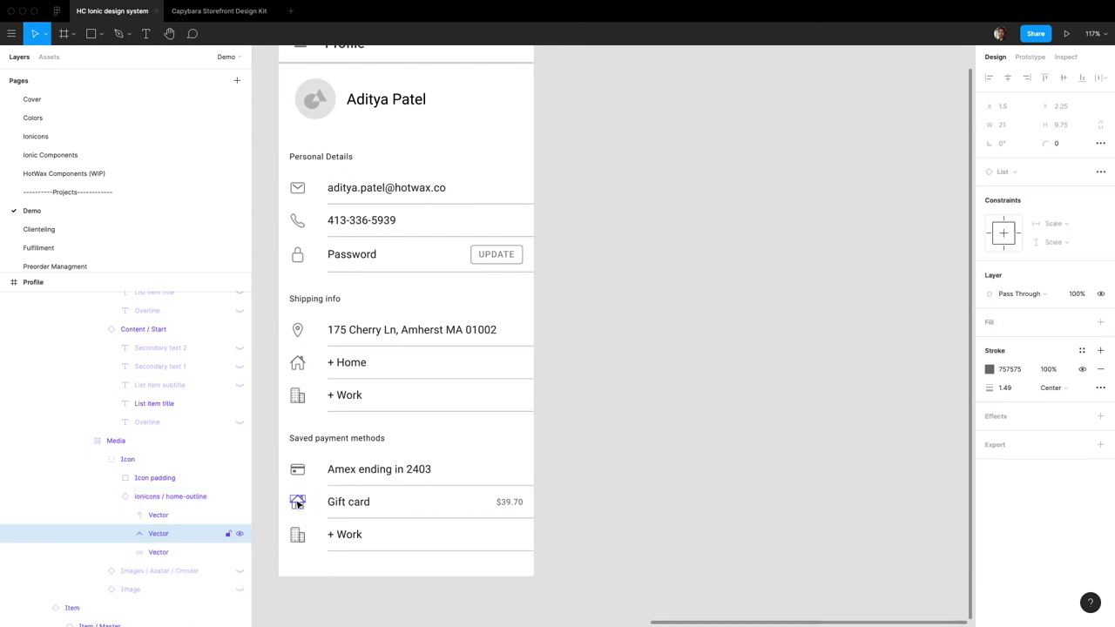
key("Escape")
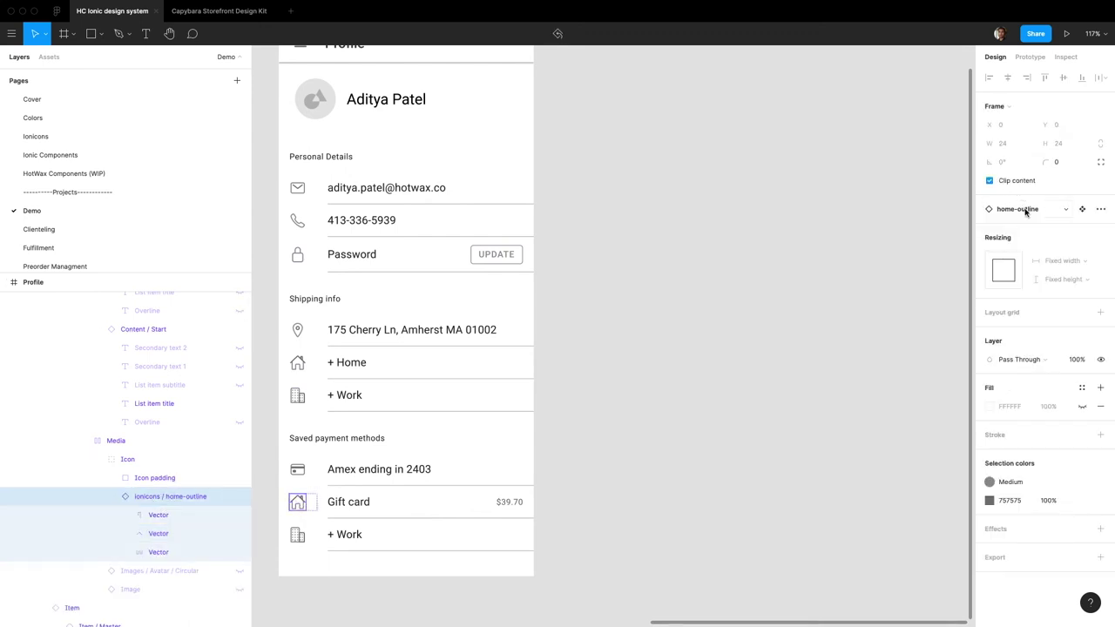
left_click(1027, 210)
type("gift")
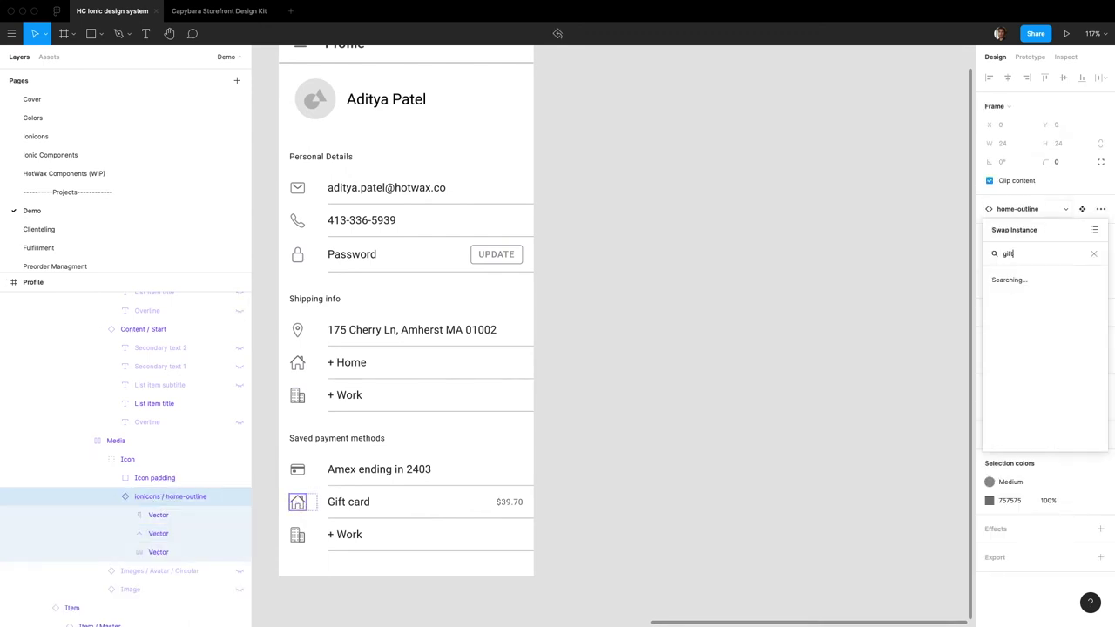
left_click(1031, 280)
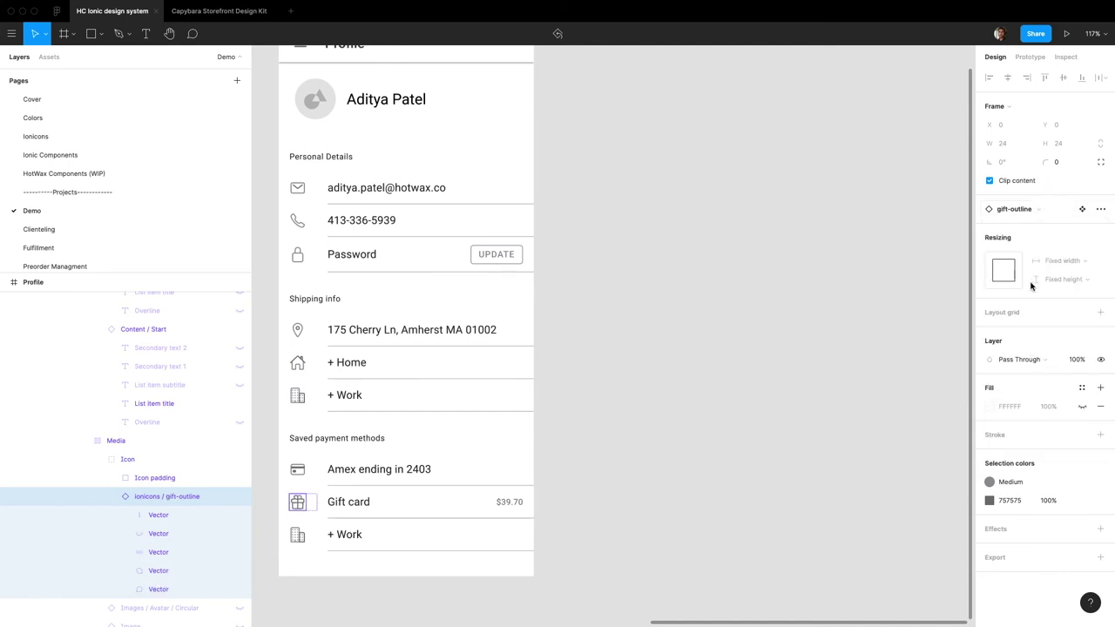
left_click(352, 535)
key("Delete")
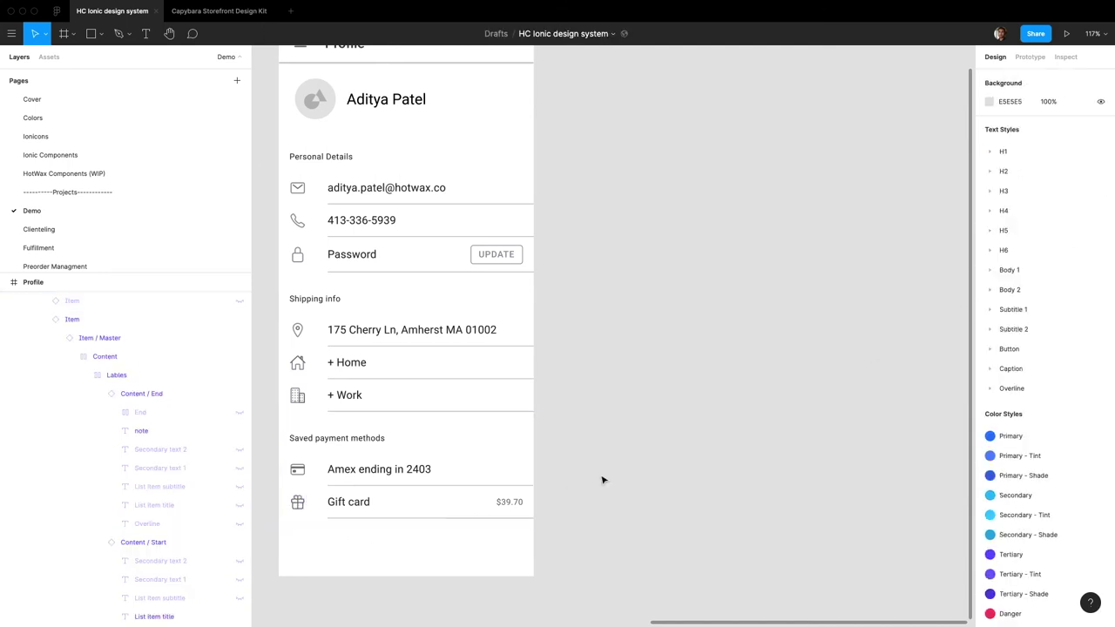
scroll(610, 475, "up", 1)
scroll(620, 470, "left", 3)
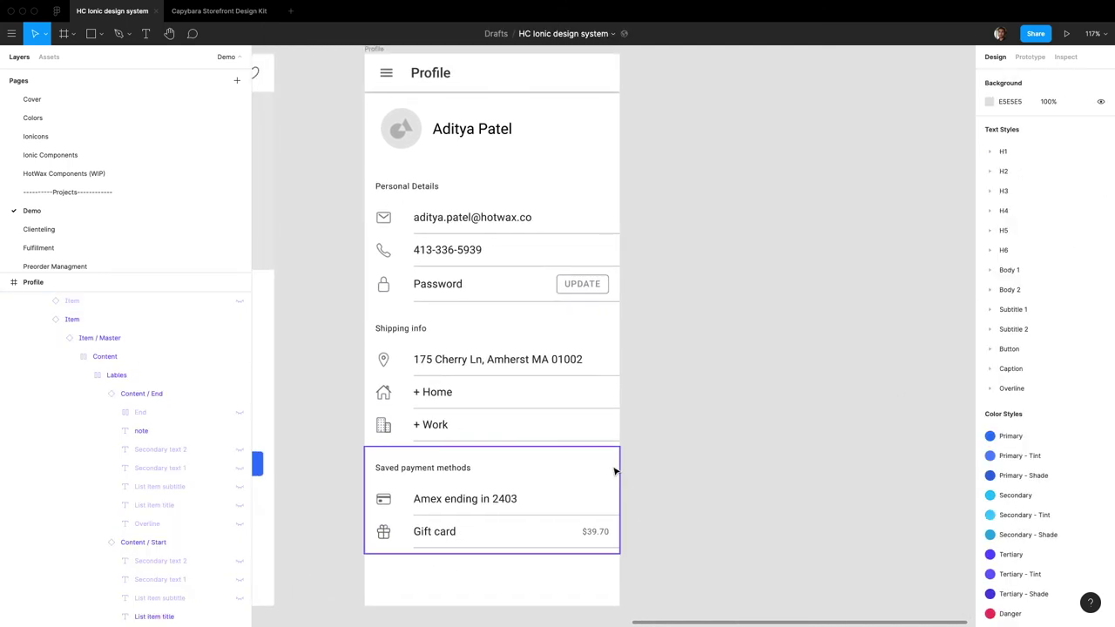
scroll(614, 472, "up", 1)
scroll(614, 471, "left", 1)
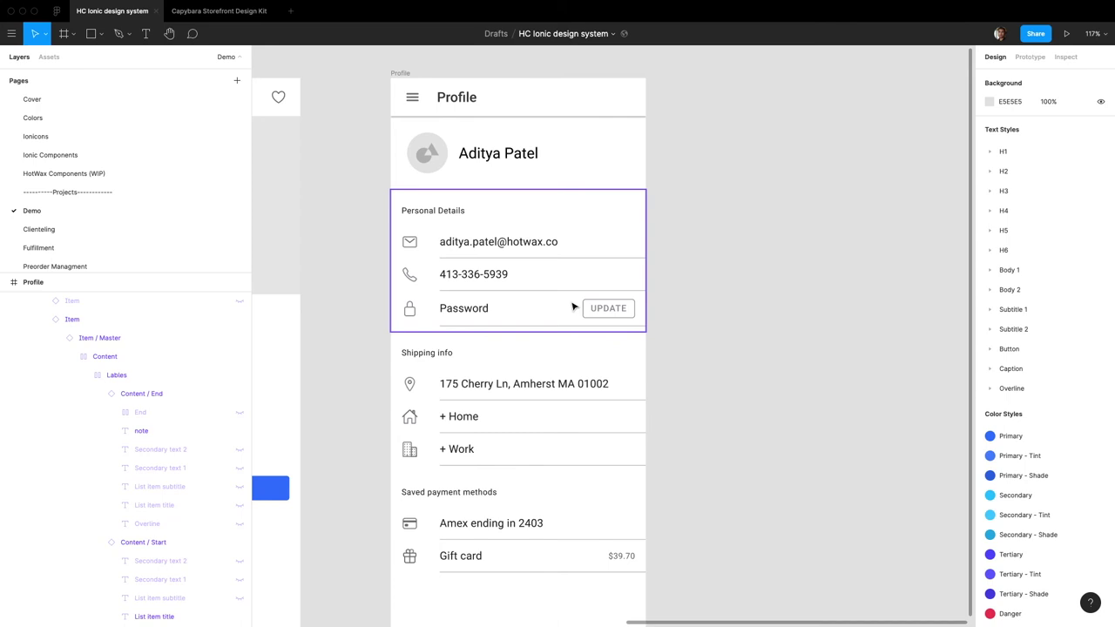
scroll(573, 307, "down", 5)
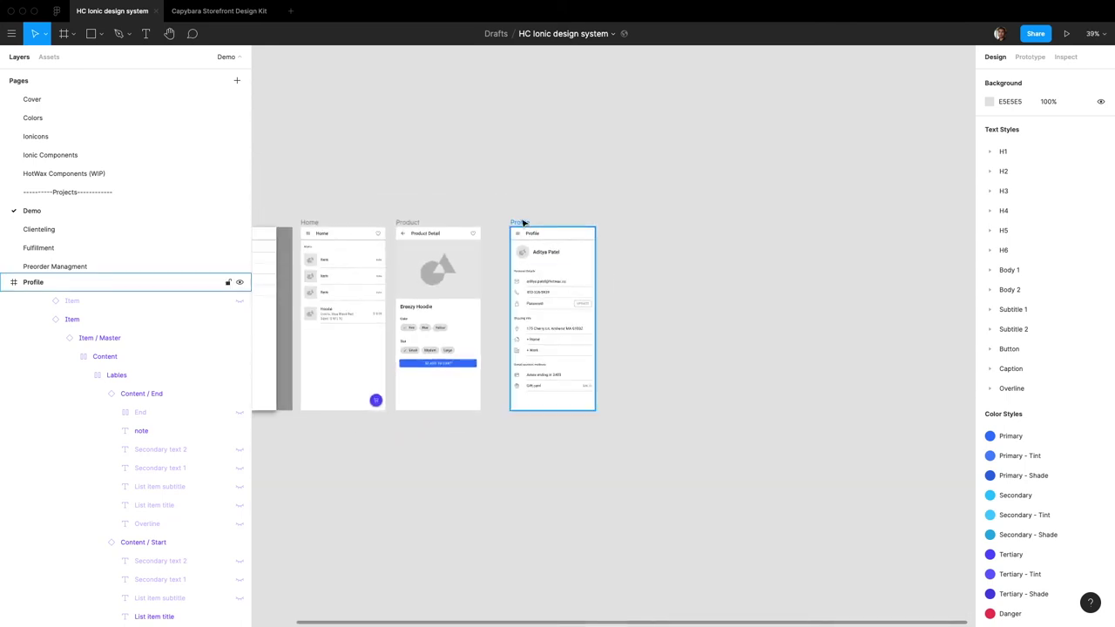
left_click(569, 402)
left_click(565, 415)
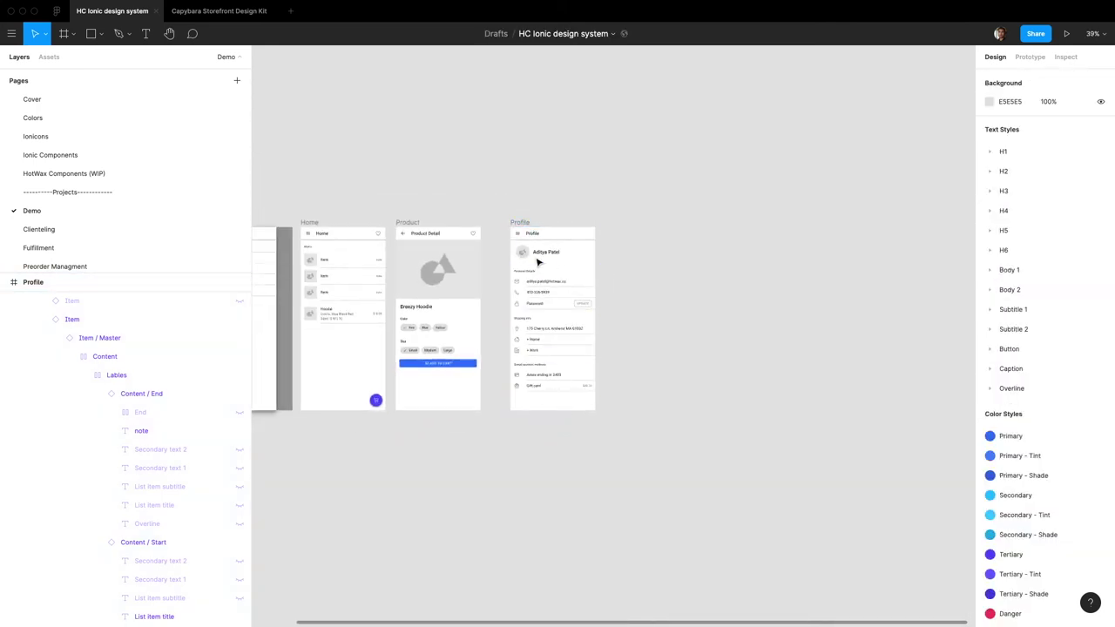
scroll(576, 421, "up", 3)
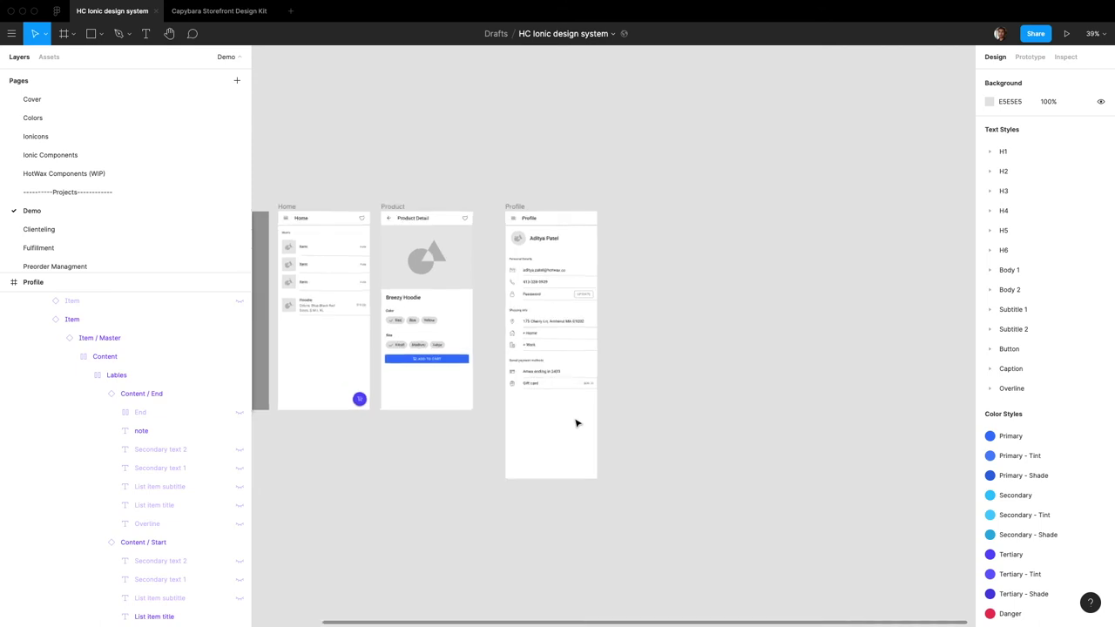
Step: Place a Carousel from Assets below the Gift card row and retitle it 'Order history'
scroll(575, 423, "down", 2)
scroll(575, 424, "right", 2)
left_click(48, 57)
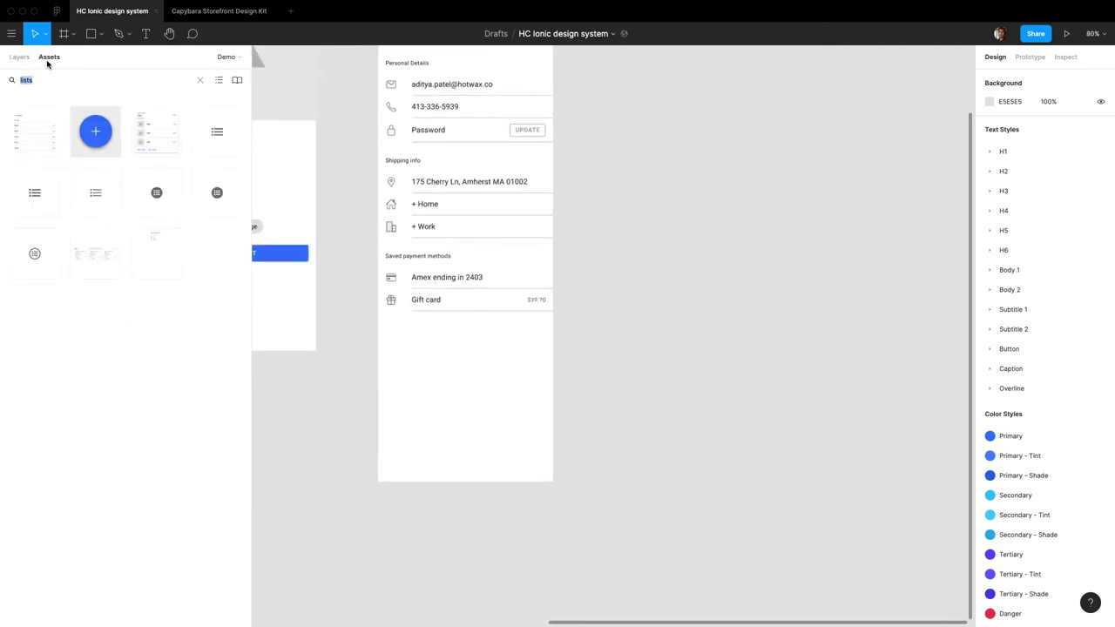
type("car")
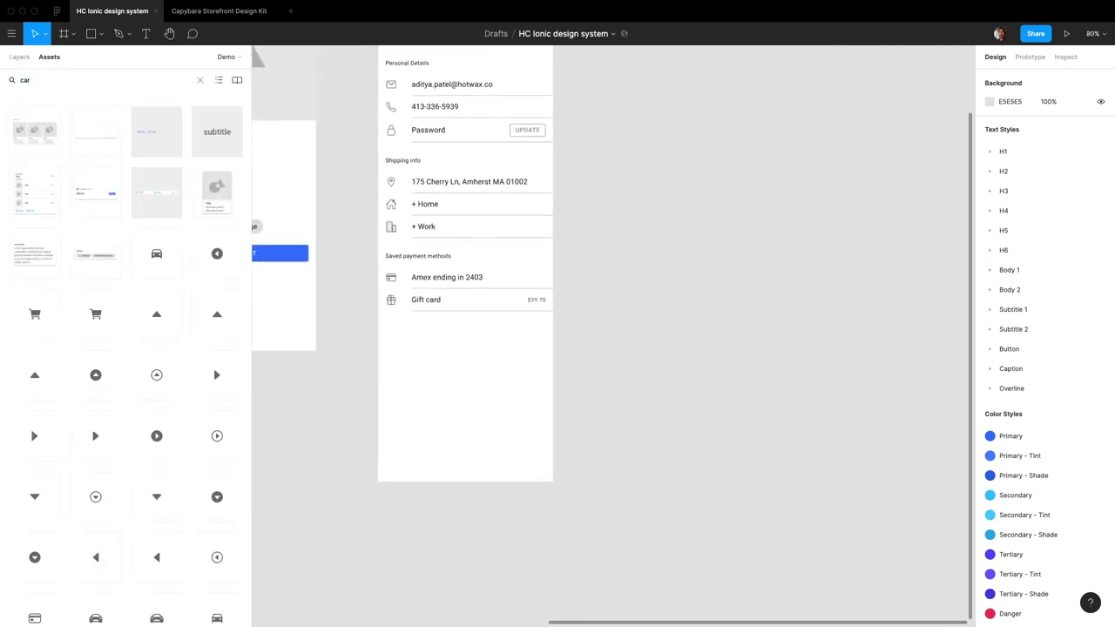
left_click_drag(217, 187, 465, 371)
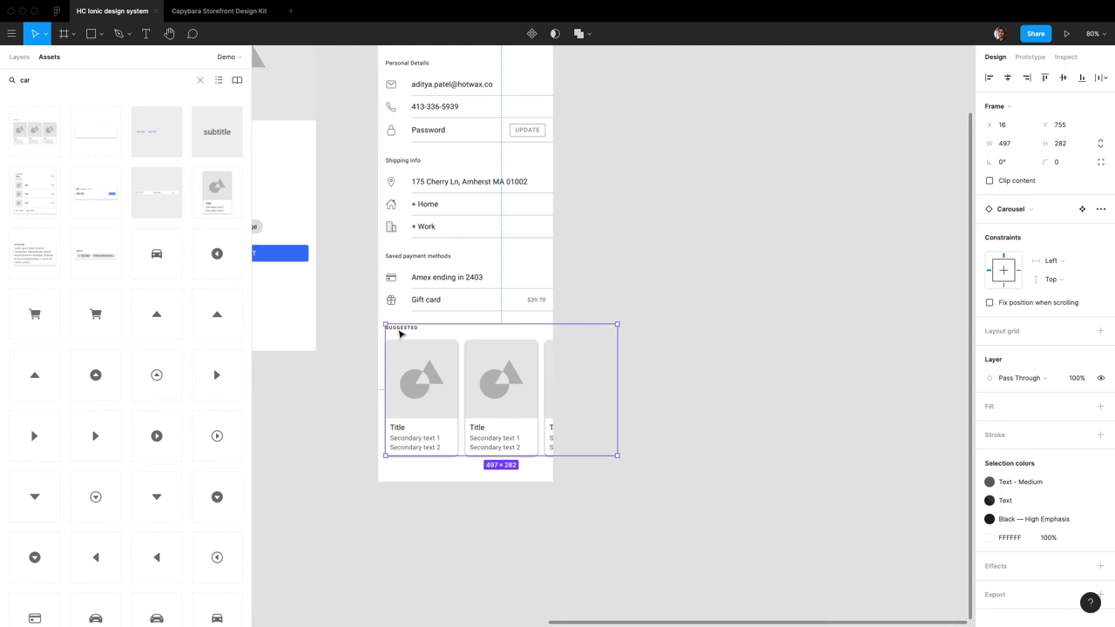
double_click(399, 330)
type("Order history")
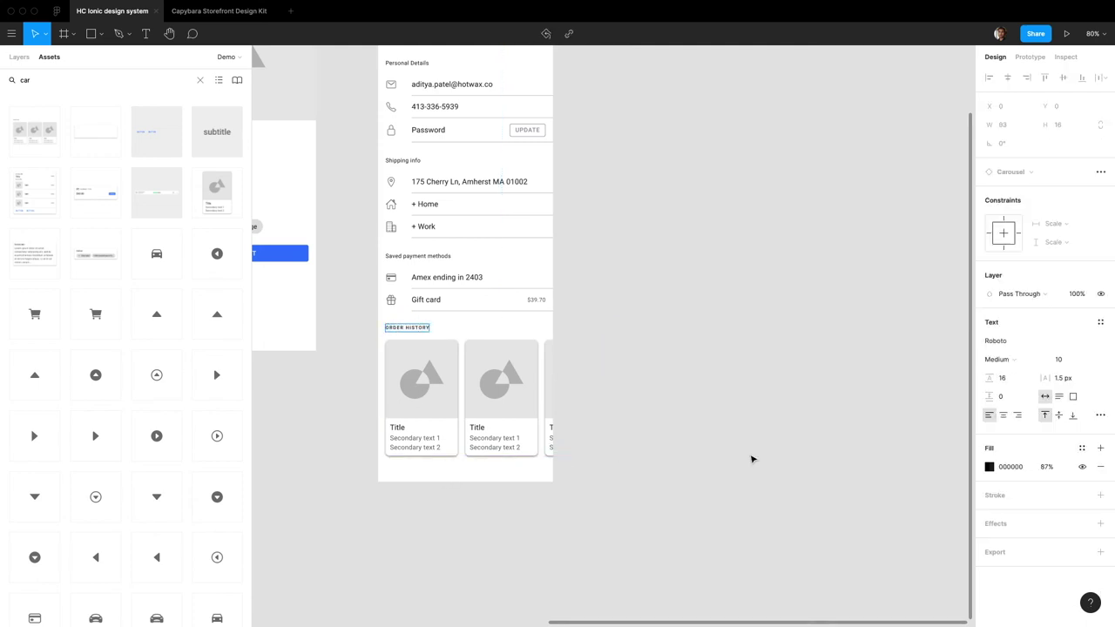
key("Escape")
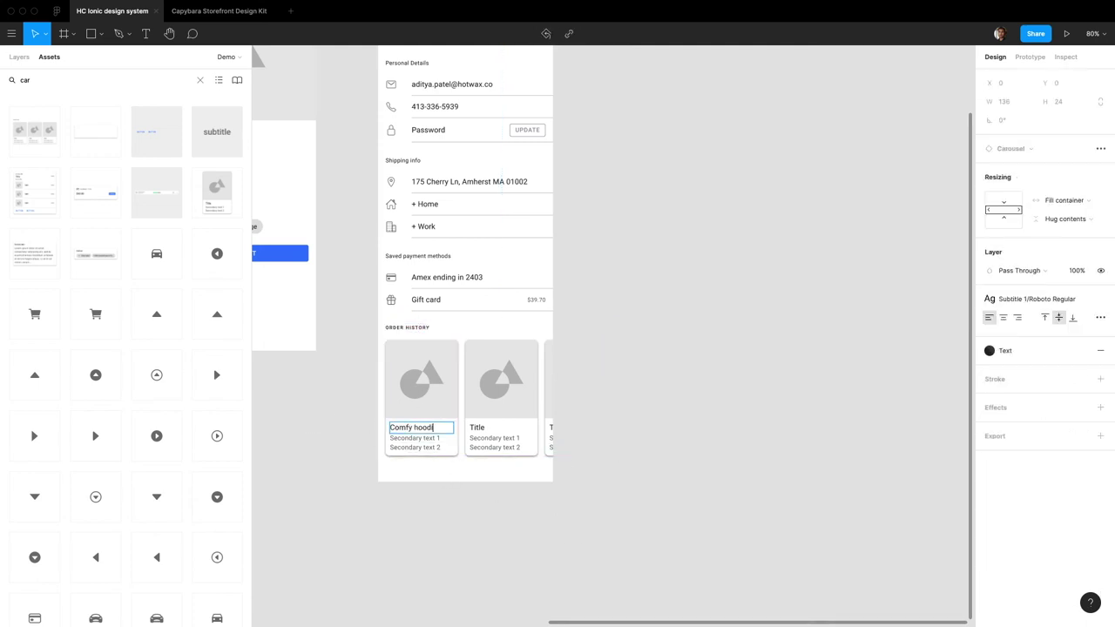
Step: Set the second card to 'Lose pants', variant 'Red | 32', price $30.00
double_click(479, 428)
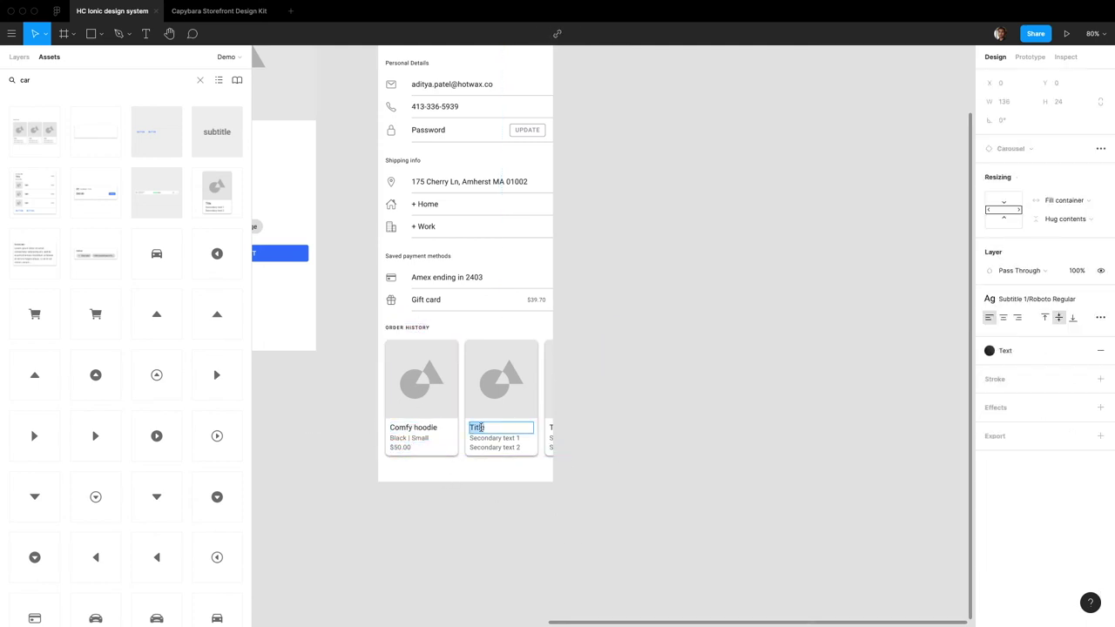
type("Lose pants")
key("Escape")
key("Tab")
key("Return")
type("Red | 32")
key("Escape")
key("Tab")
key("Return")
type("$30.00")
left_click(630, 393)
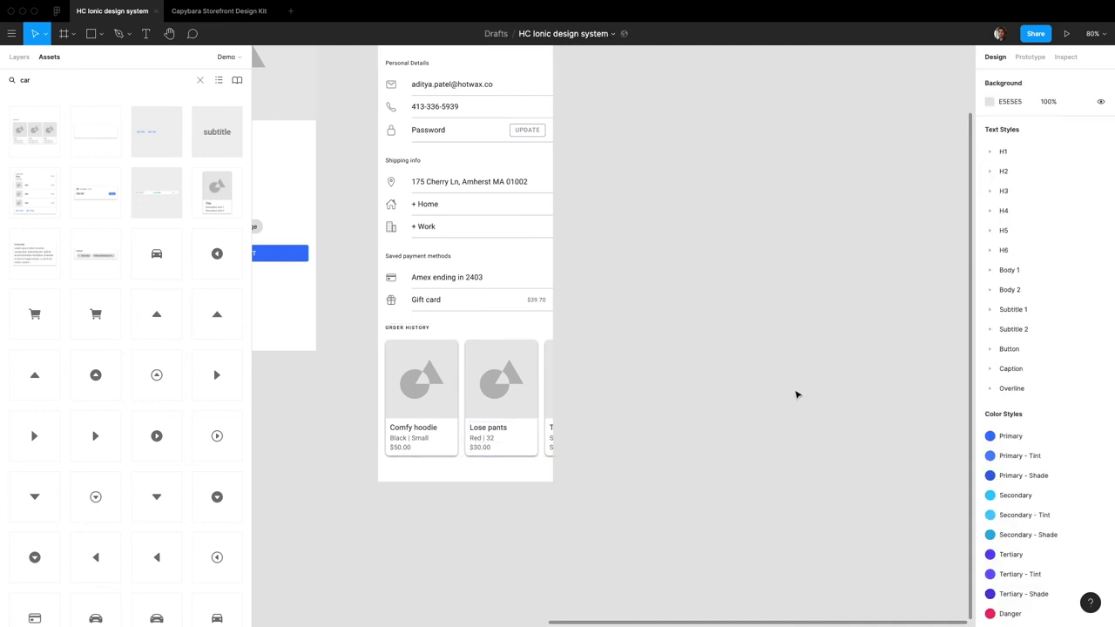
scroll(462, 164, "up", 3)
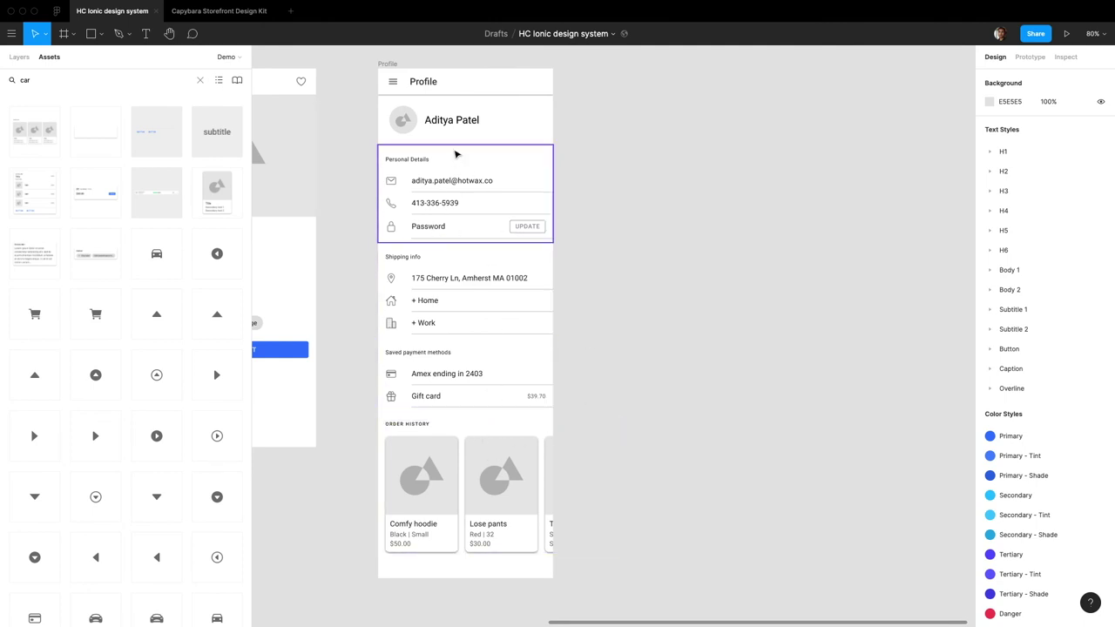
Step: Select the phone-number row in Personal Details and show its layer tree
scroll(455, 155, "up", 2)
scroll(491, 261, "up", 4)
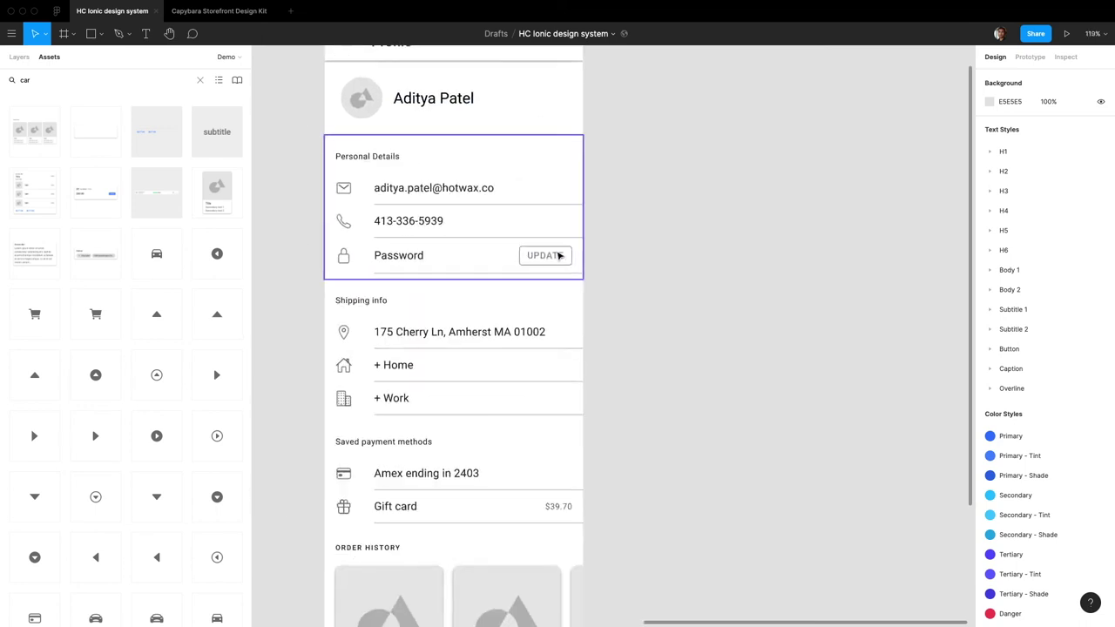
double_click(550, 260)
left_click(548, 256)
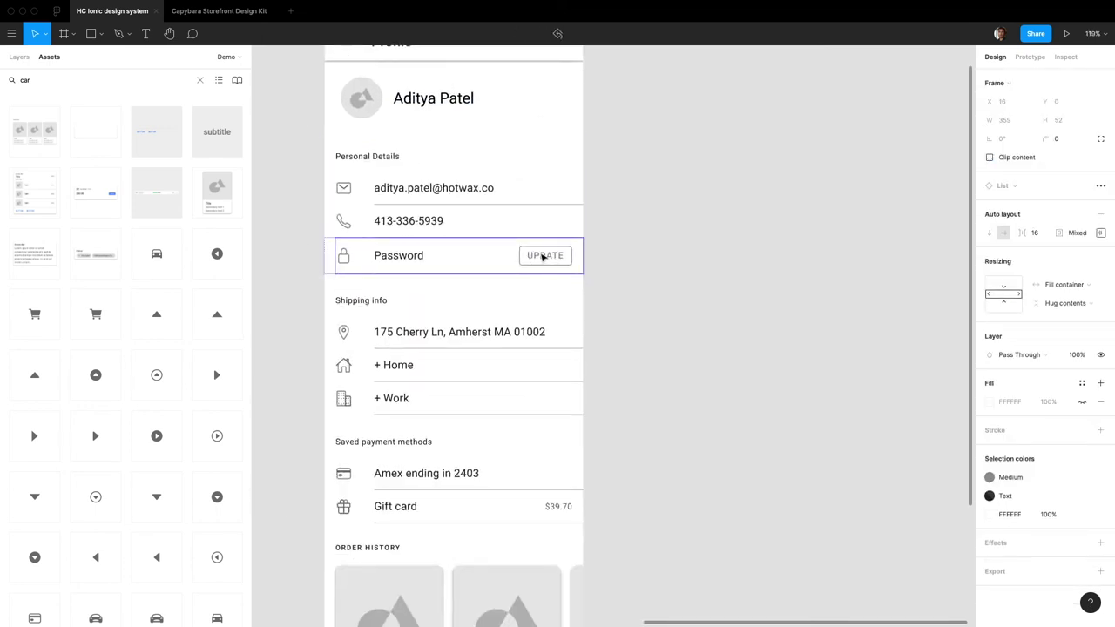
left_click(548, 223)
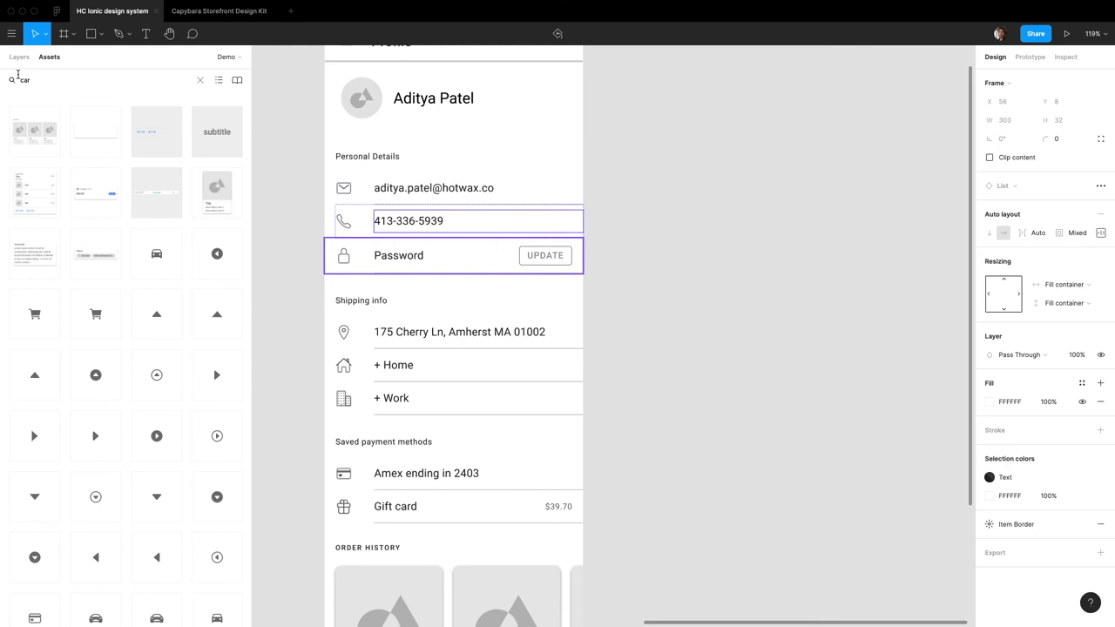
left_click(20, 56)
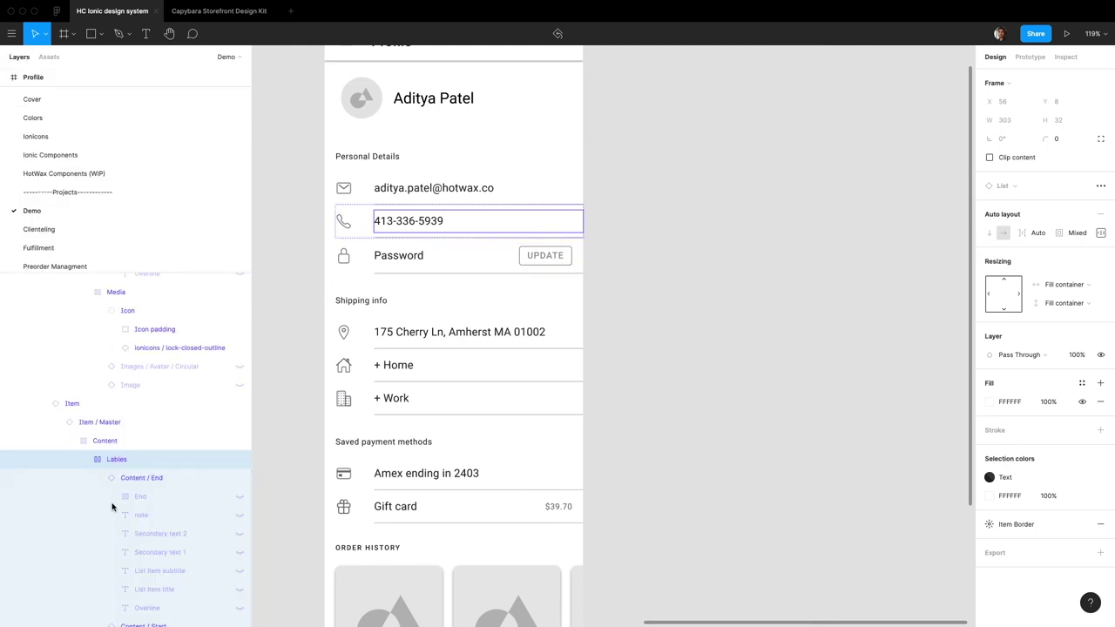
Step: Unhide the phone row's End layer and select its Button instance for swapping
scroll(132, 483, "down", 2)
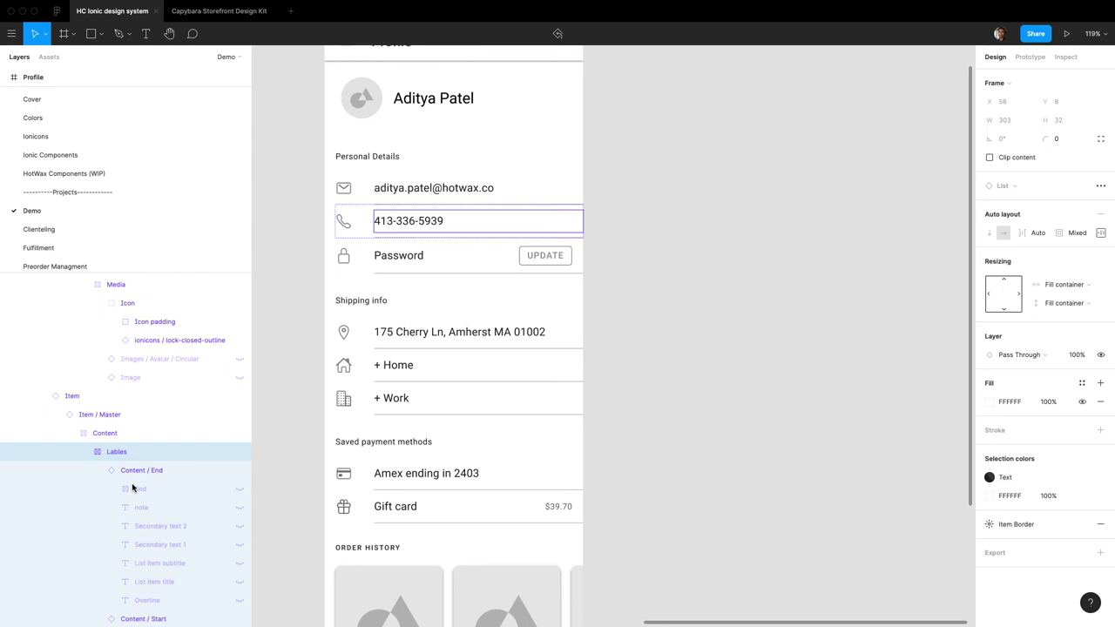
left_click(241, 483)
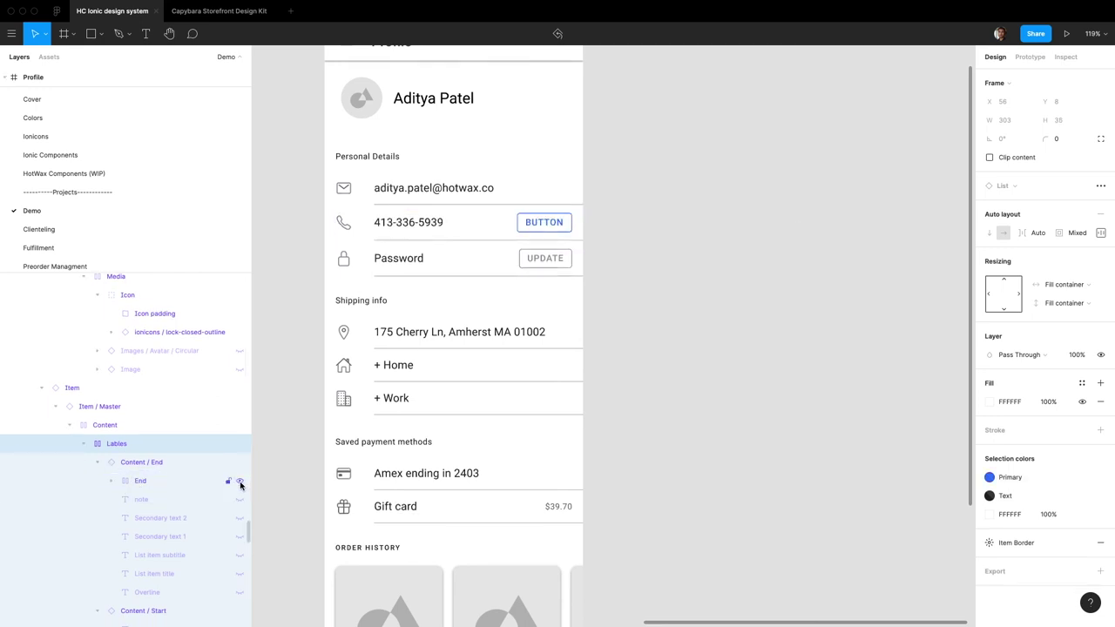
left_click(163, 485)
left_click(113, 484)
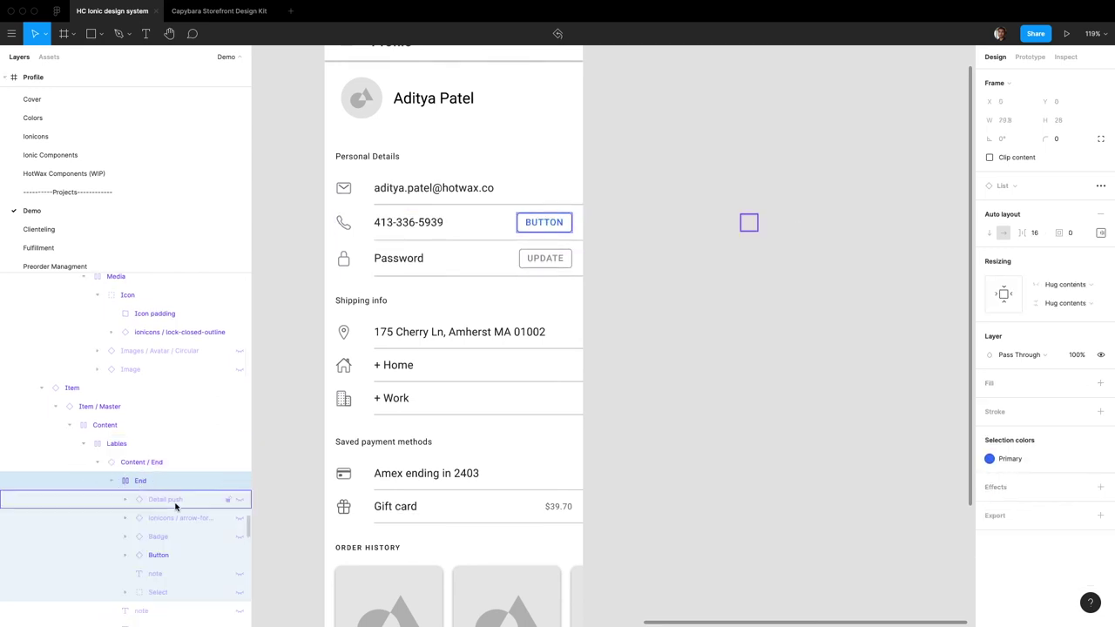
left_click(167, 556)
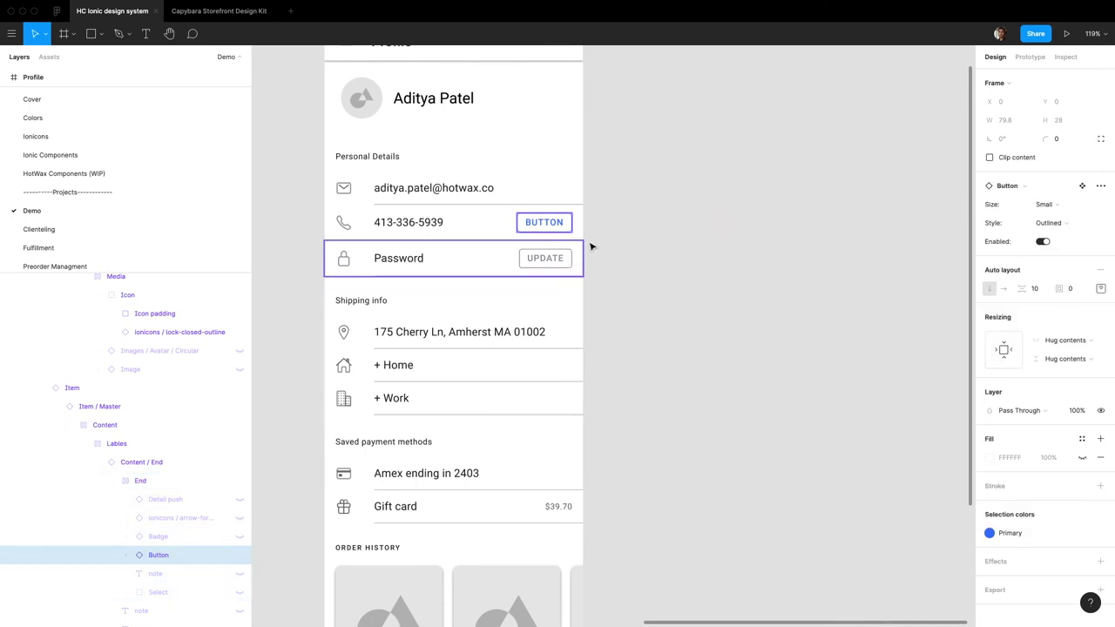
left_click(1037, 190)
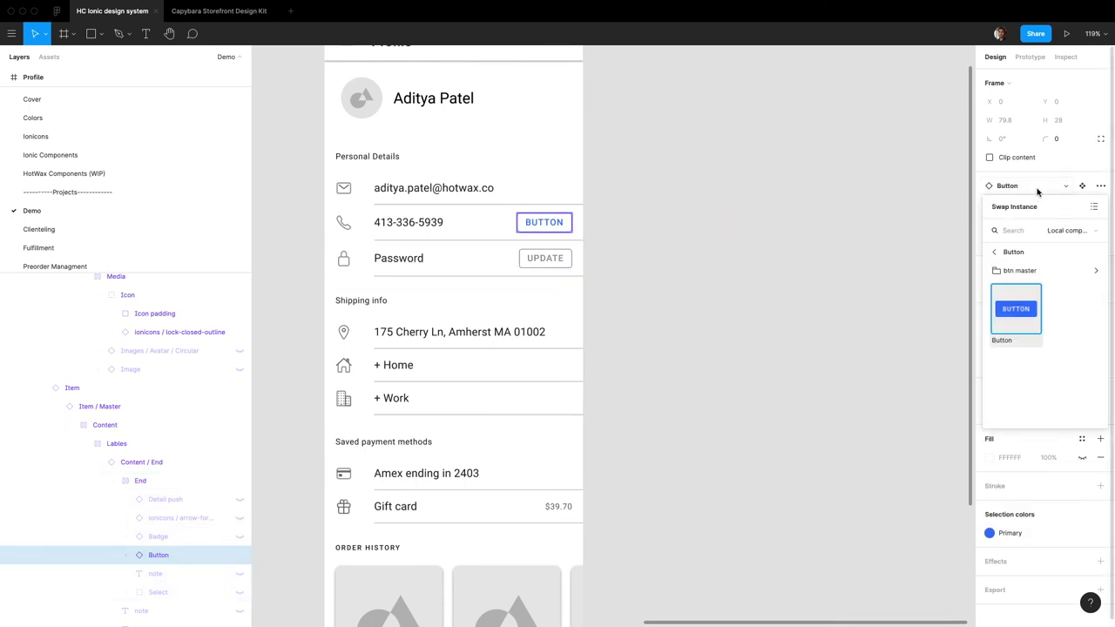
Step: Swap the phone row's button for the Chip component and unhide its Close icon
type("chip")
left_click(1016, 273)
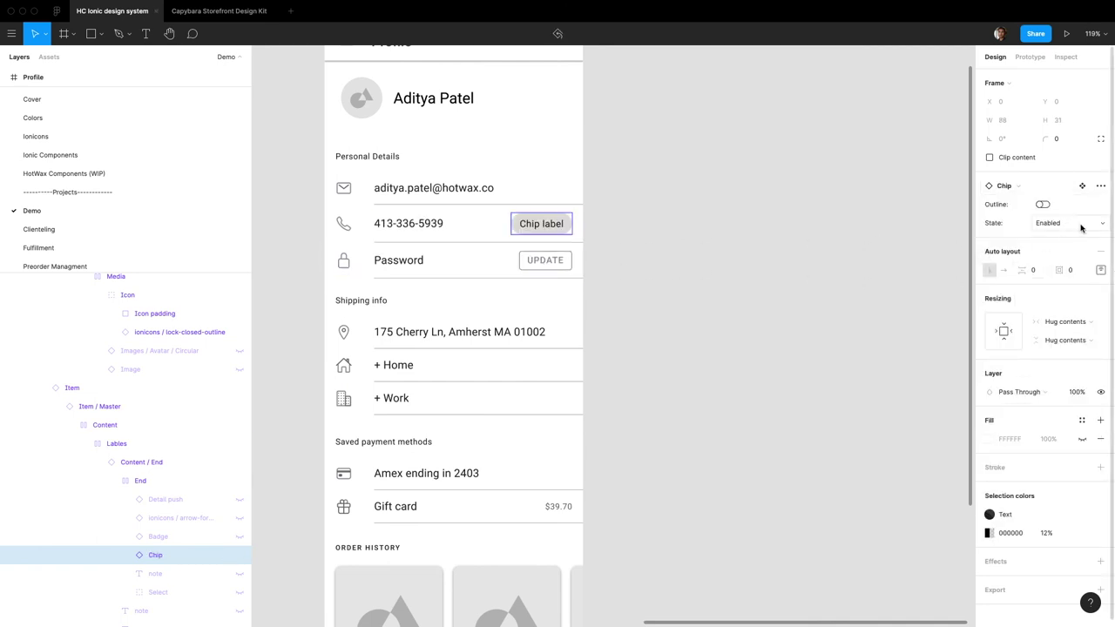
double_click(538, 223)
left_click(243, 441)
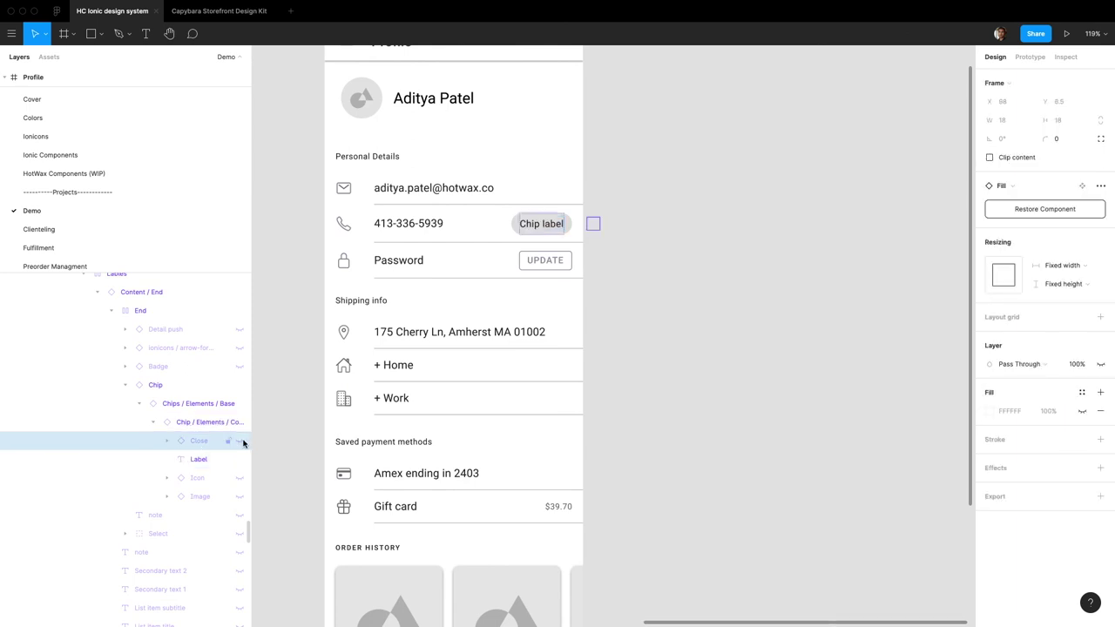
left_click(240, 443)
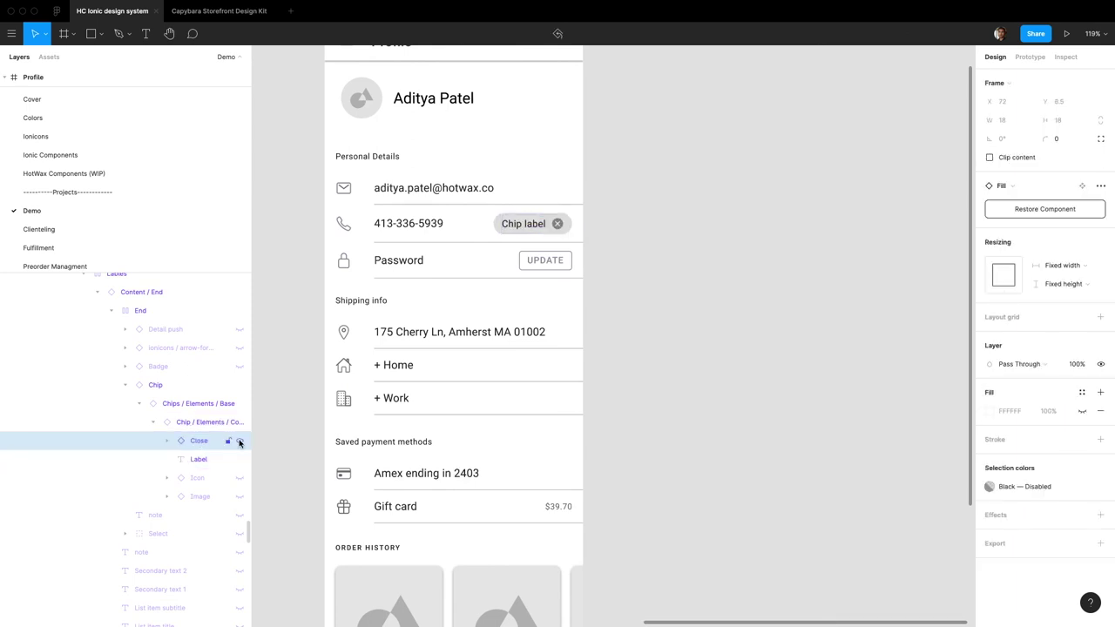
Step: Try showing and hiding the arrow-forward and Detail push layers, then collapse the End group
double_click(525, 227)
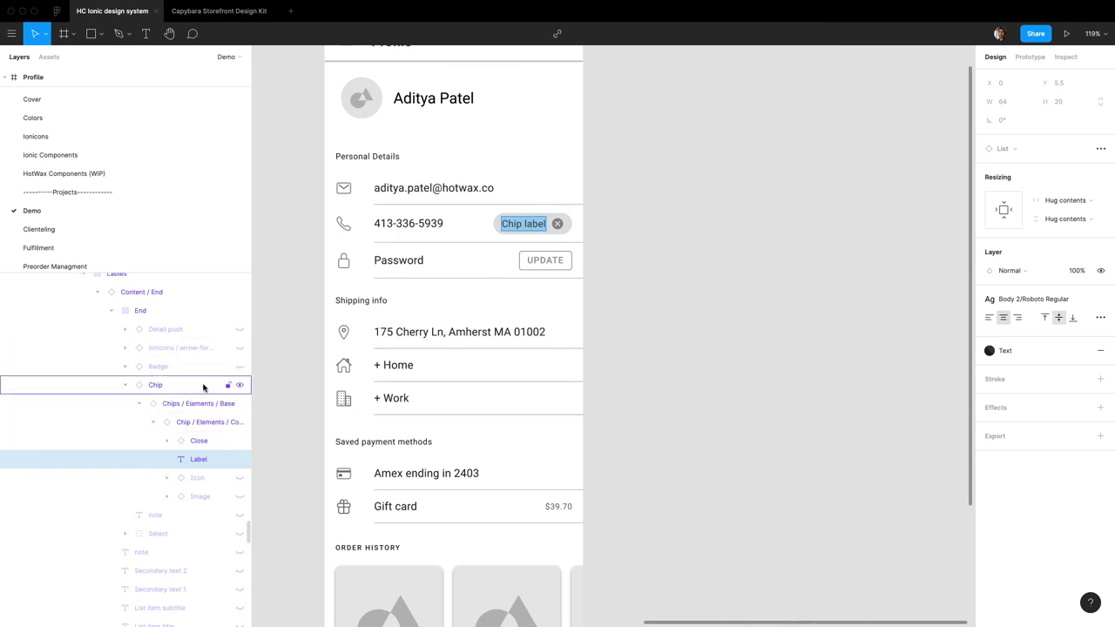
left_click(174, 382)
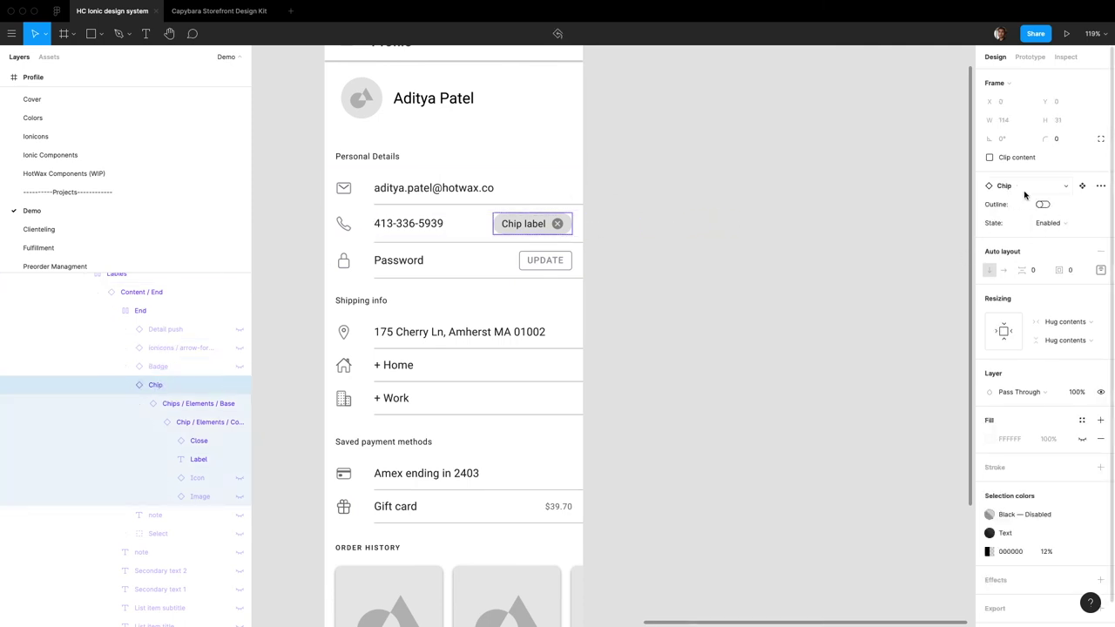
left_click(1024, 194)
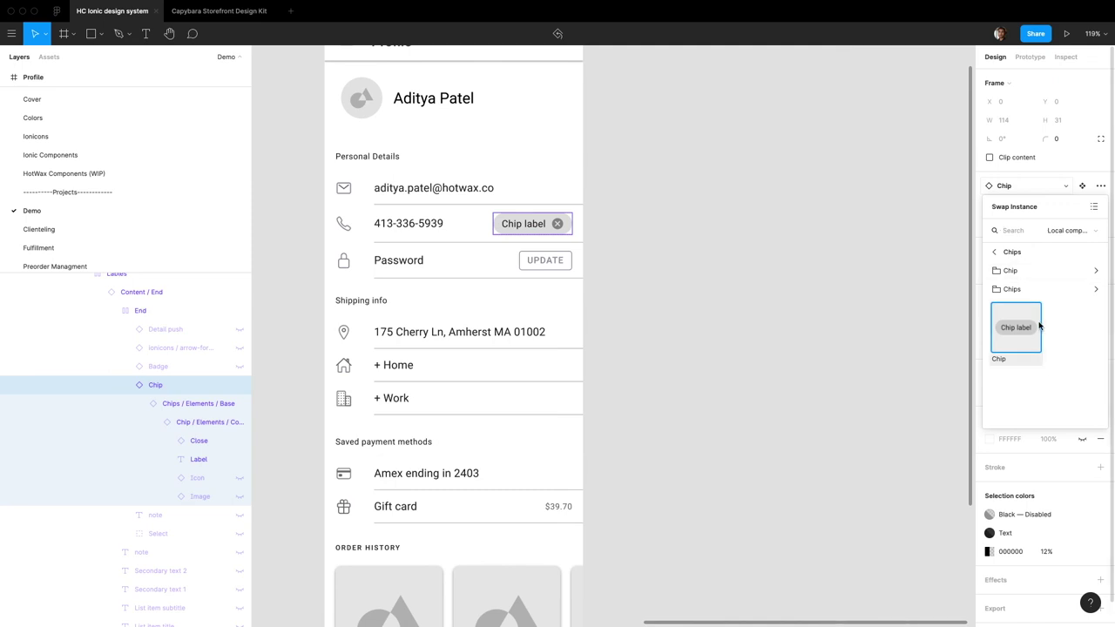
left_click(240, 348)
left_click(239, 330)
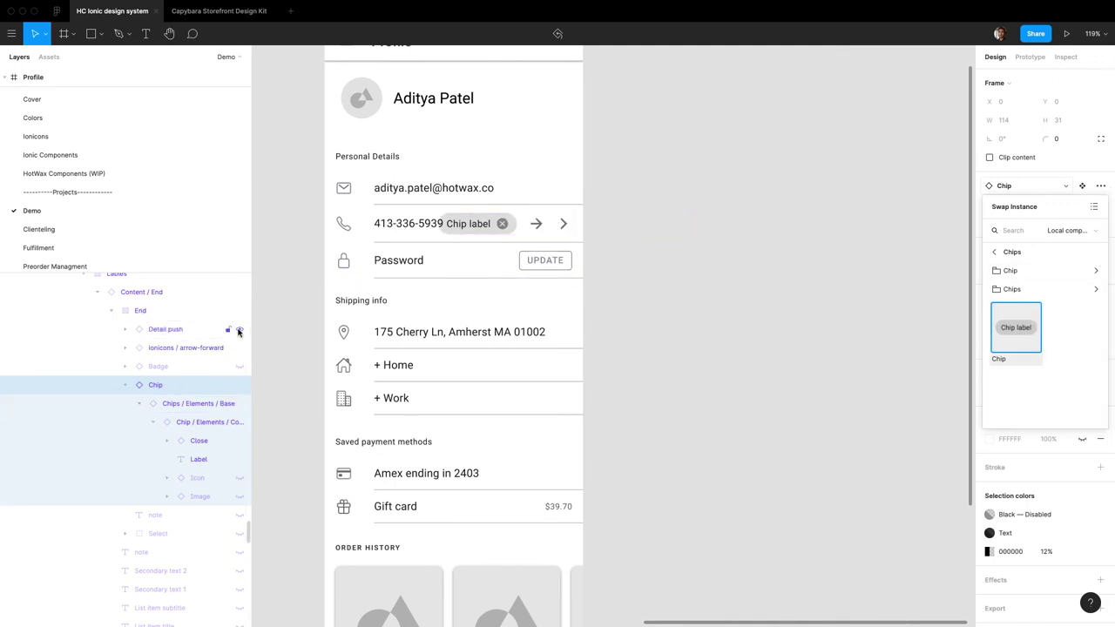
left_click(239, 329)
left_click(241, 347)
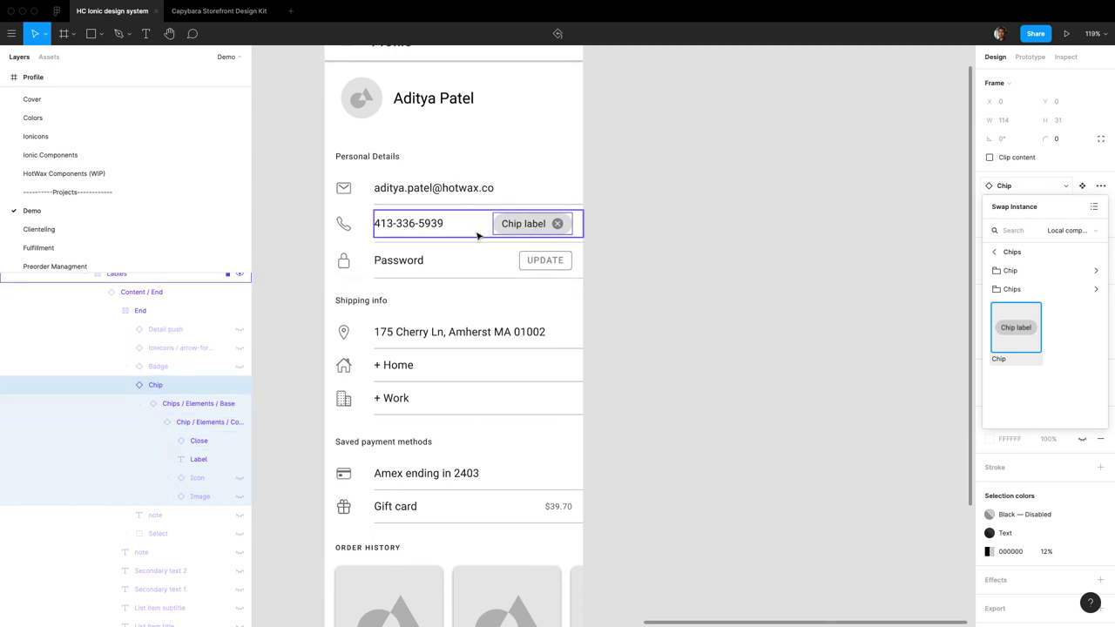
left_click(156, 312)
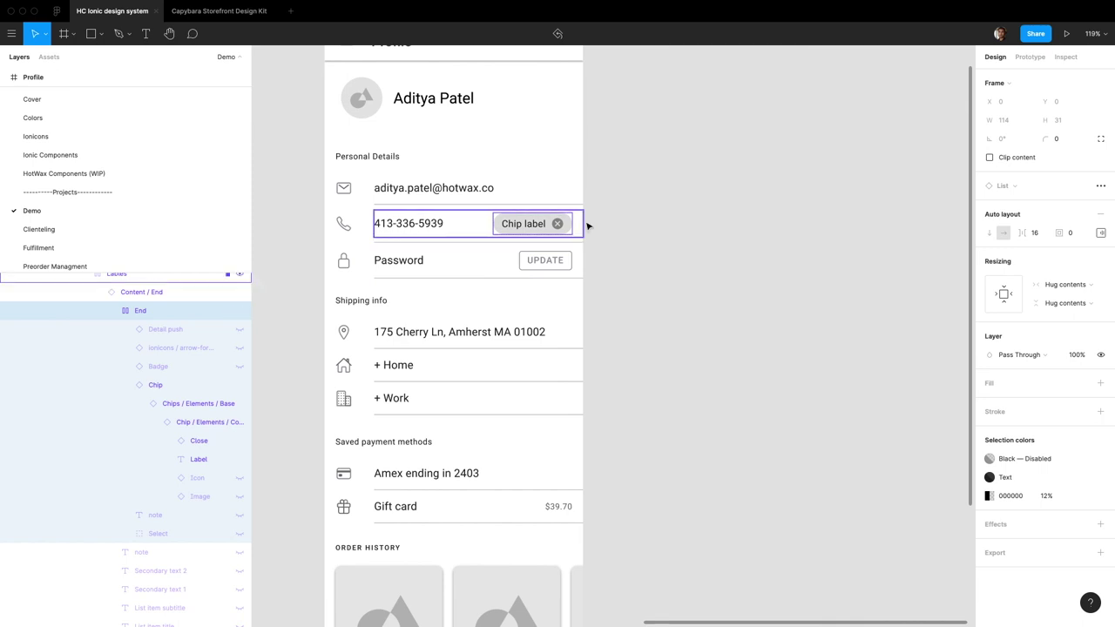
left_click(111, 311)
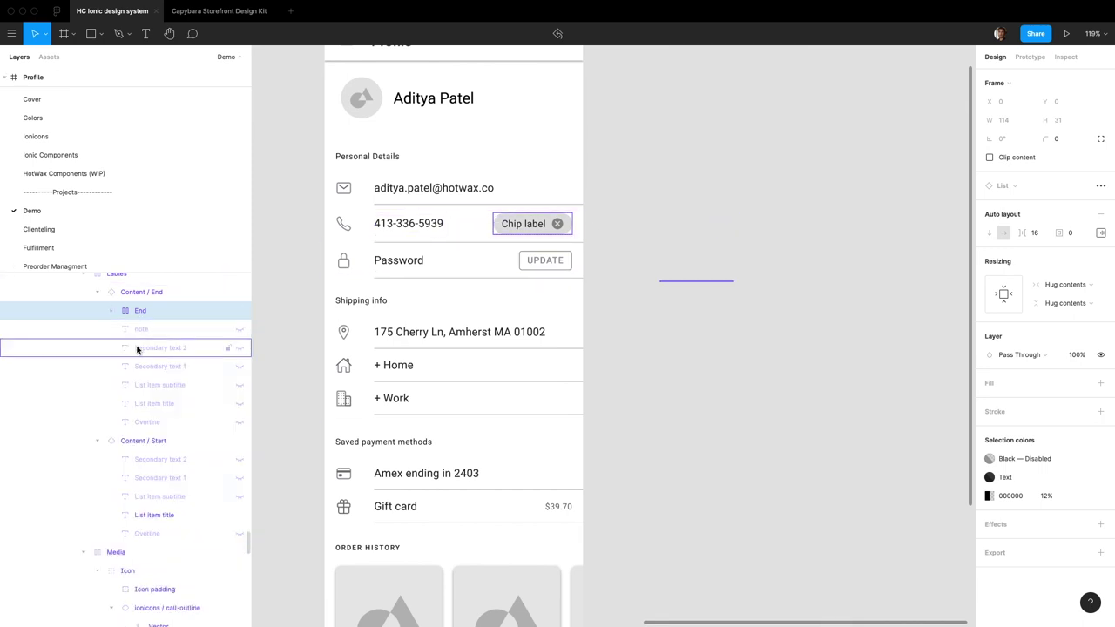
left_click(150, 330)
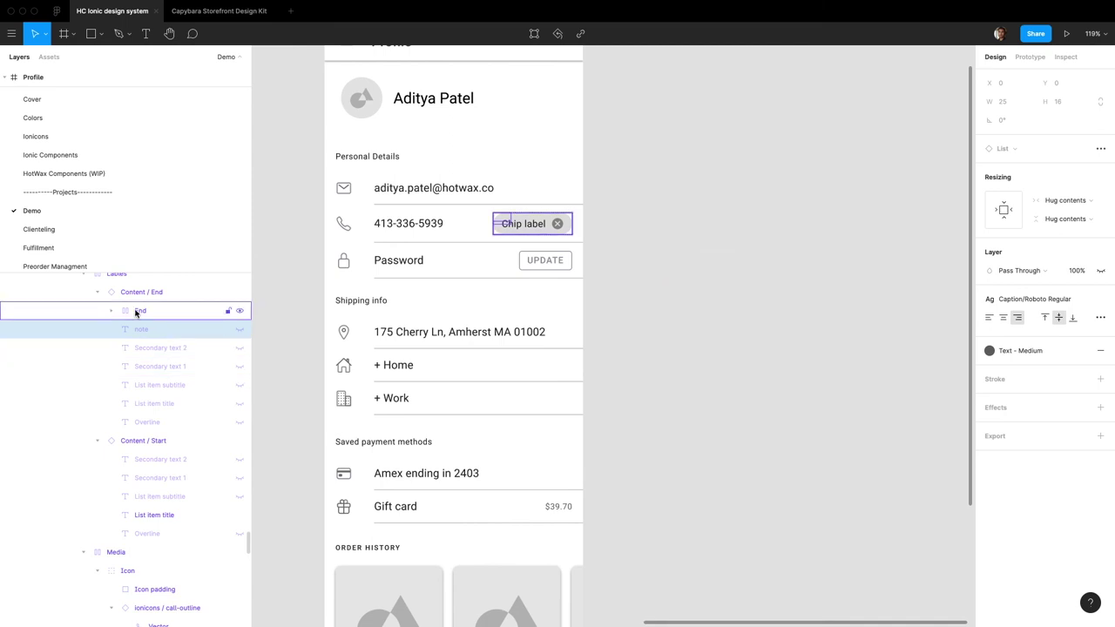
scroll(517, 259, "left", 5)
scroll(518, 259, "up", 2)
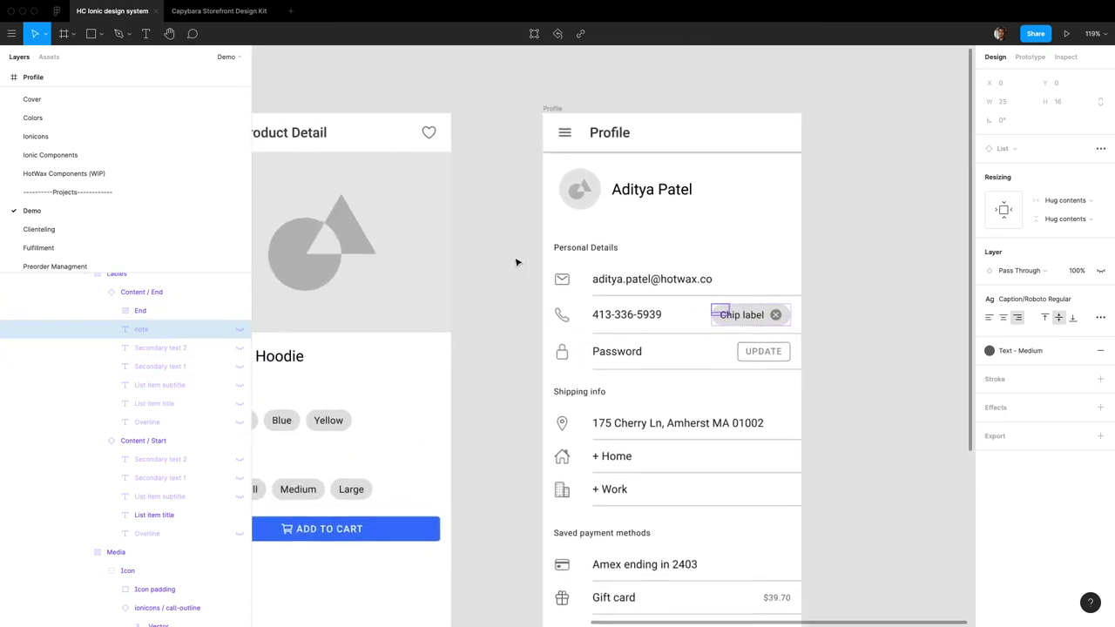
scroll(741, 315, "down", 5)
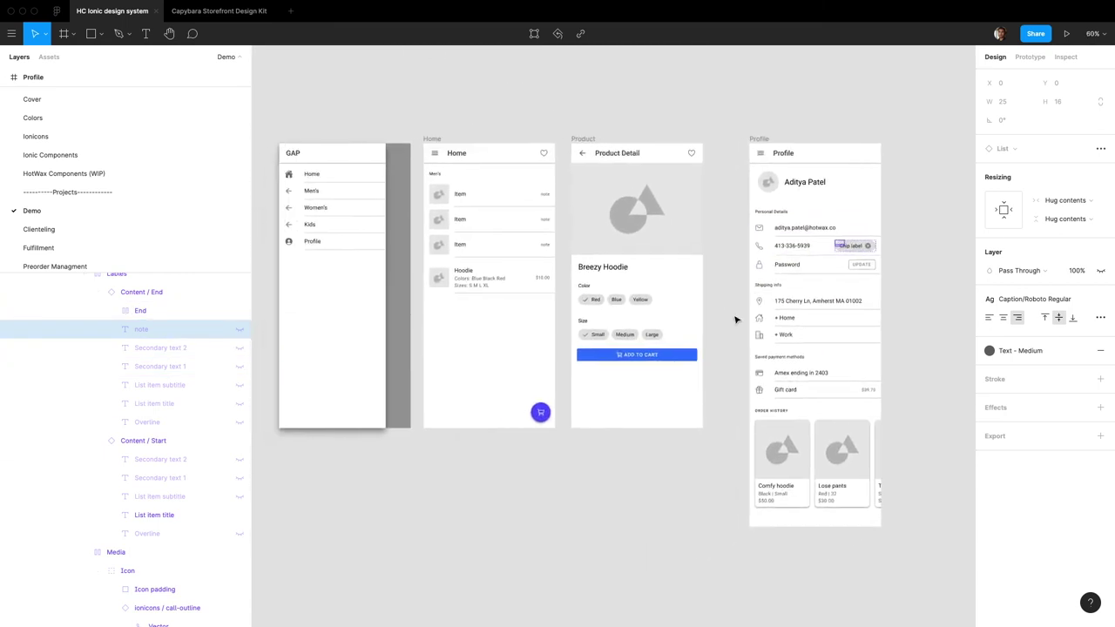
scroll(750, 336, "right", 3)
scroll(779, 261, "up", 4)
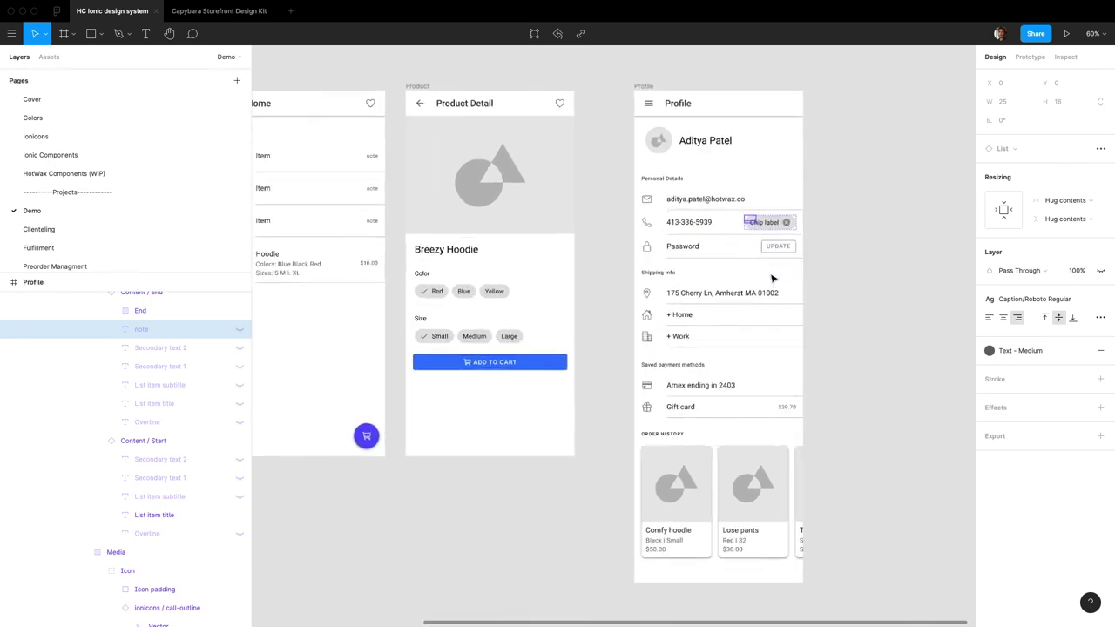
scroll(744, 339, "down", 3)
scroll(730, 333, "up", 5)
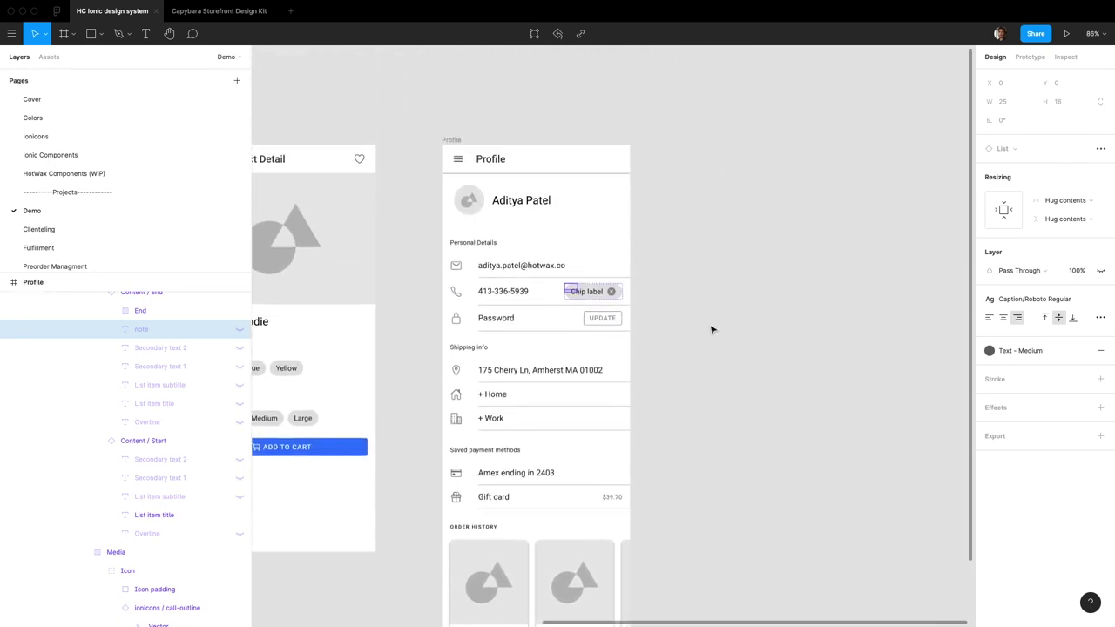
scroll(712, 326, "left", 5)
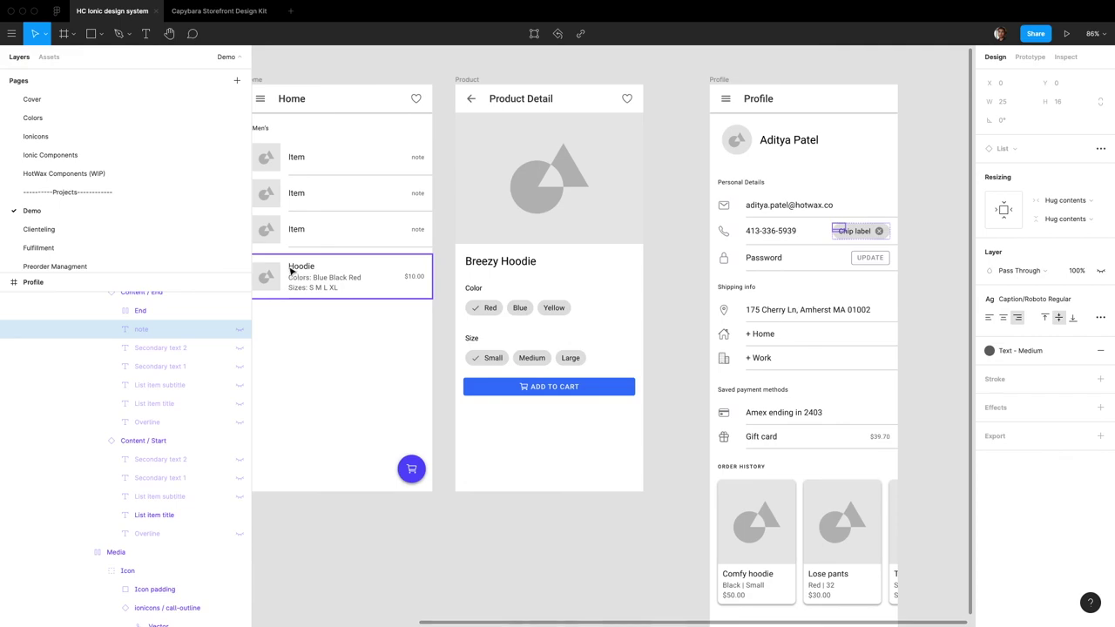